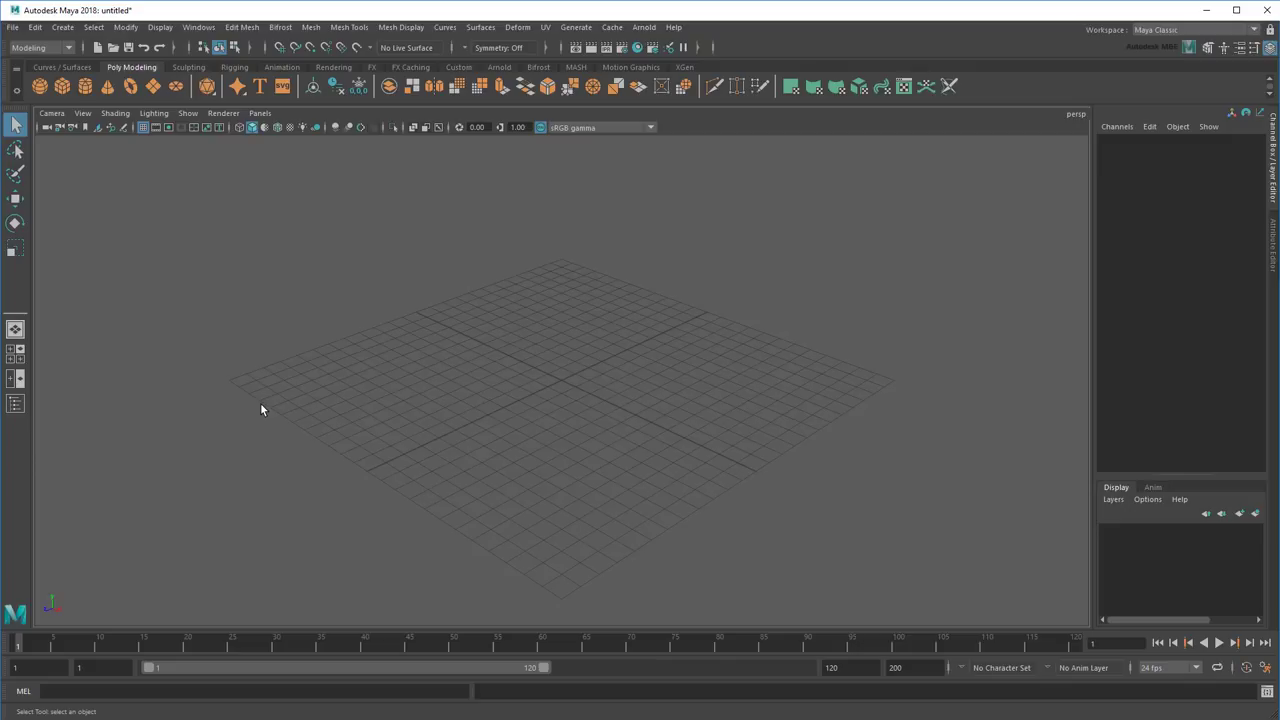
# Step: Review the plug-in list in the Plug-in Manager, then close it
pyautogui.click(198, 27)
pyautogui.moveTo(262, 153)
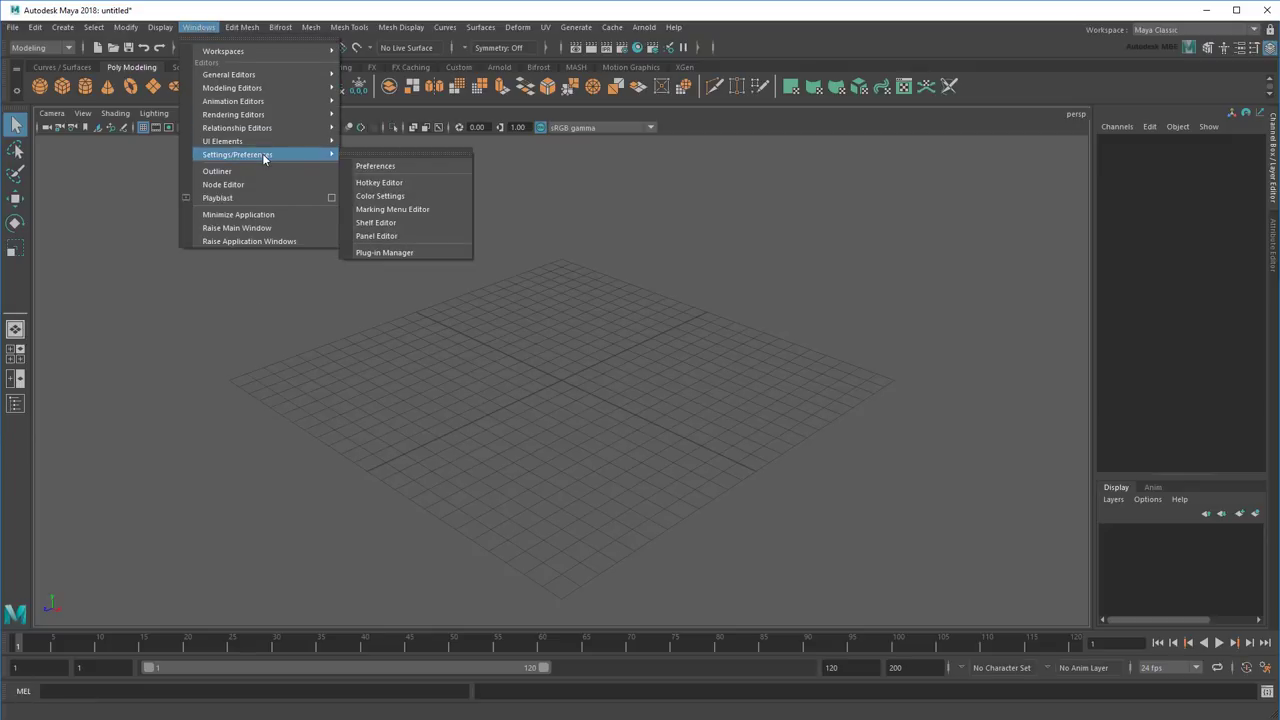
pyautogui.click(420, 251)
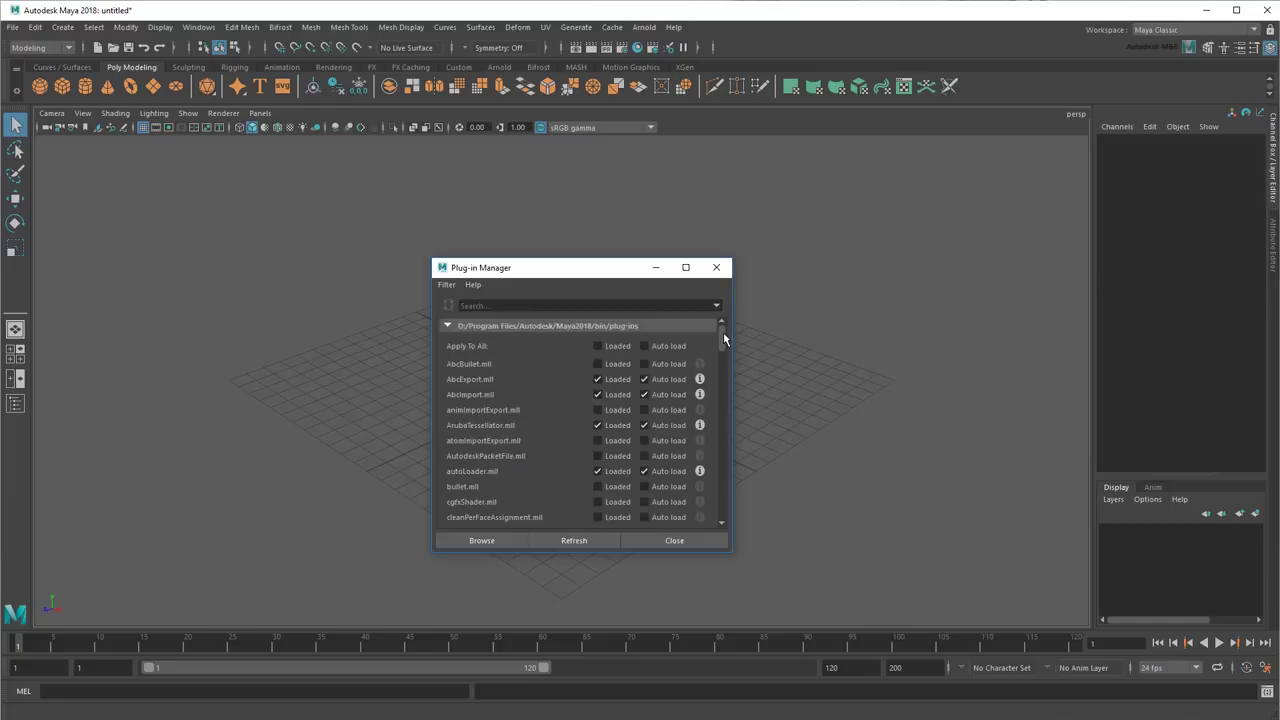
pyautogui.moveTo(723, 337); pyautogui.dragTo(724, 458)
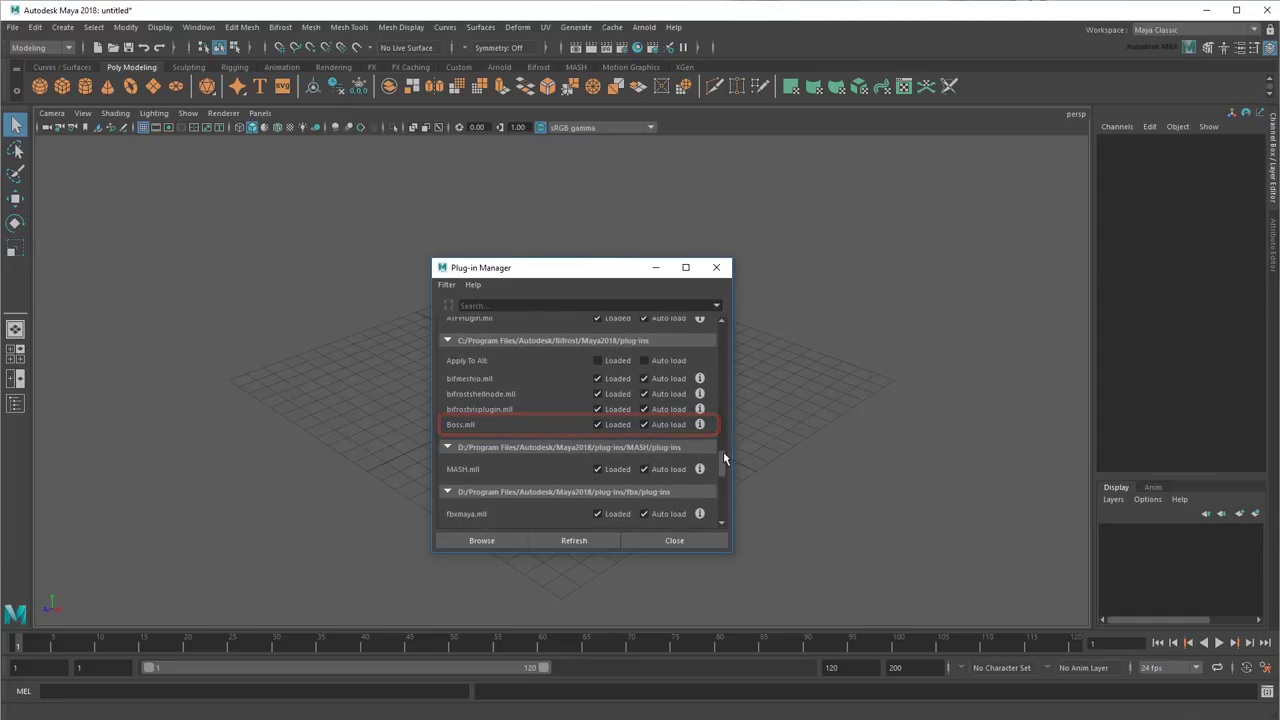
pyautogui.click(673, 541)
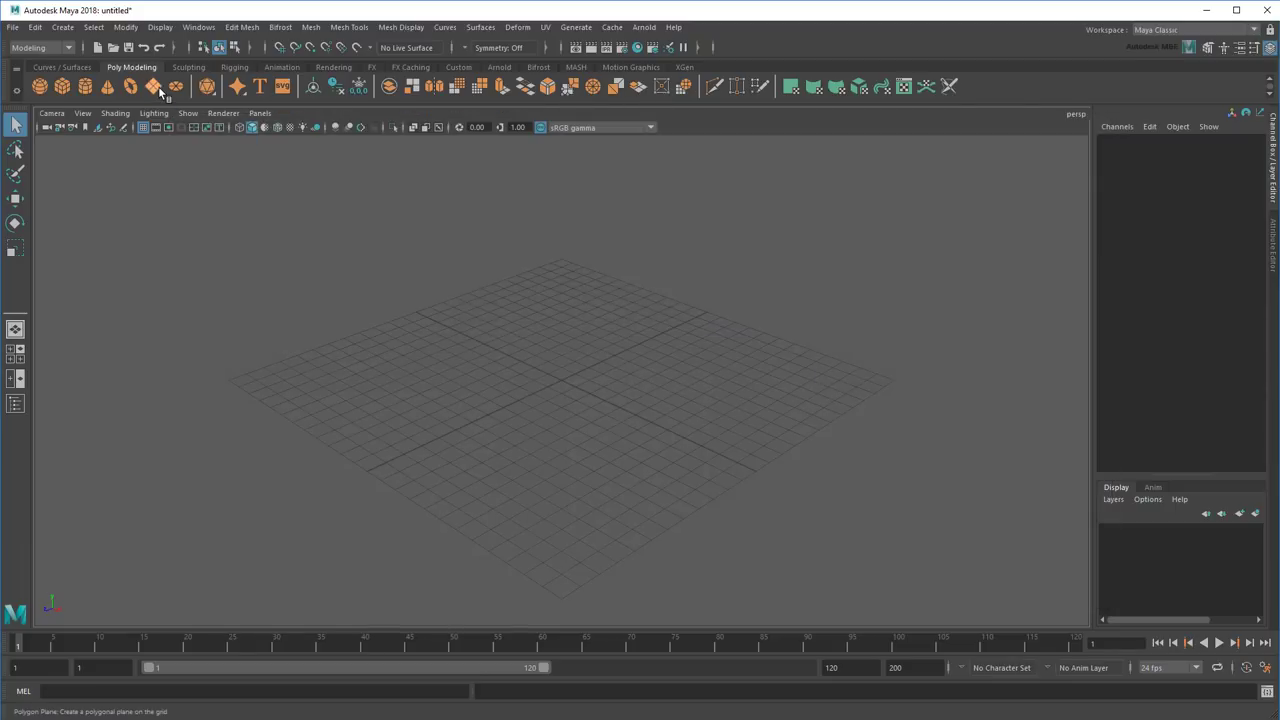
# Step: Create a polygon plane and set its width and height to 20 in polyPlane1
pyautogui.click(160, 92)
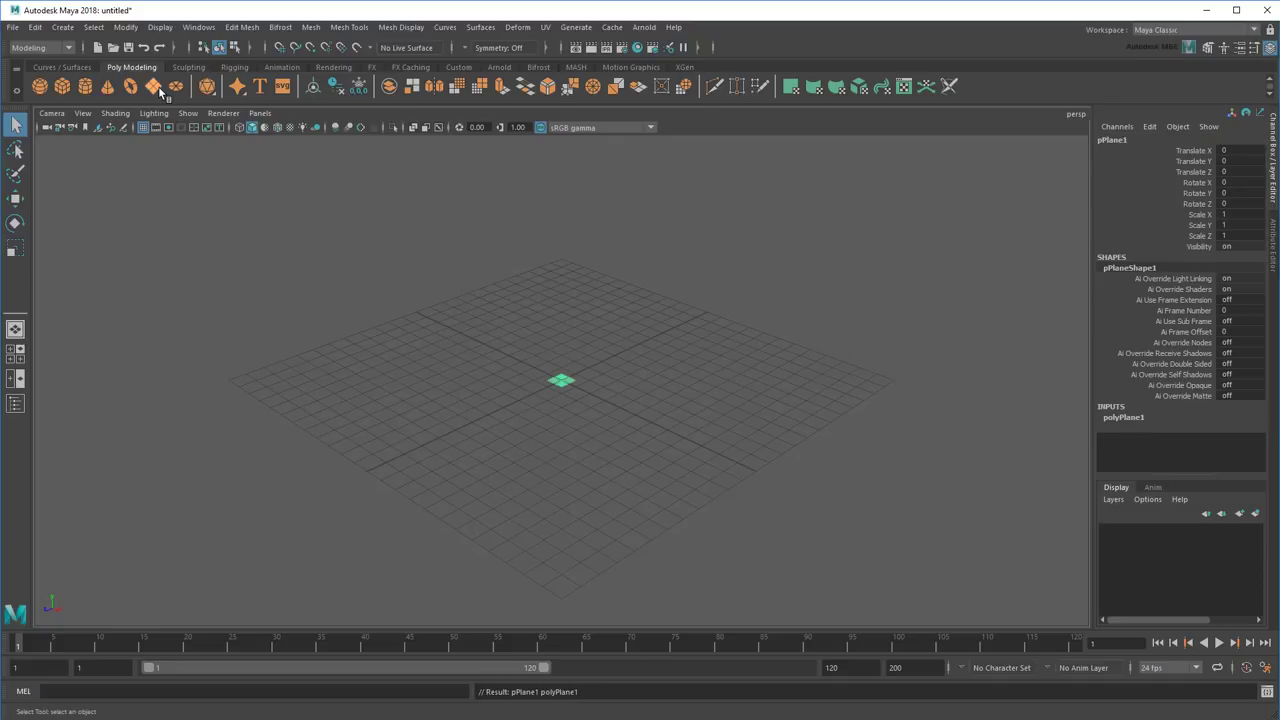
pyautogui.click(1239, 47)
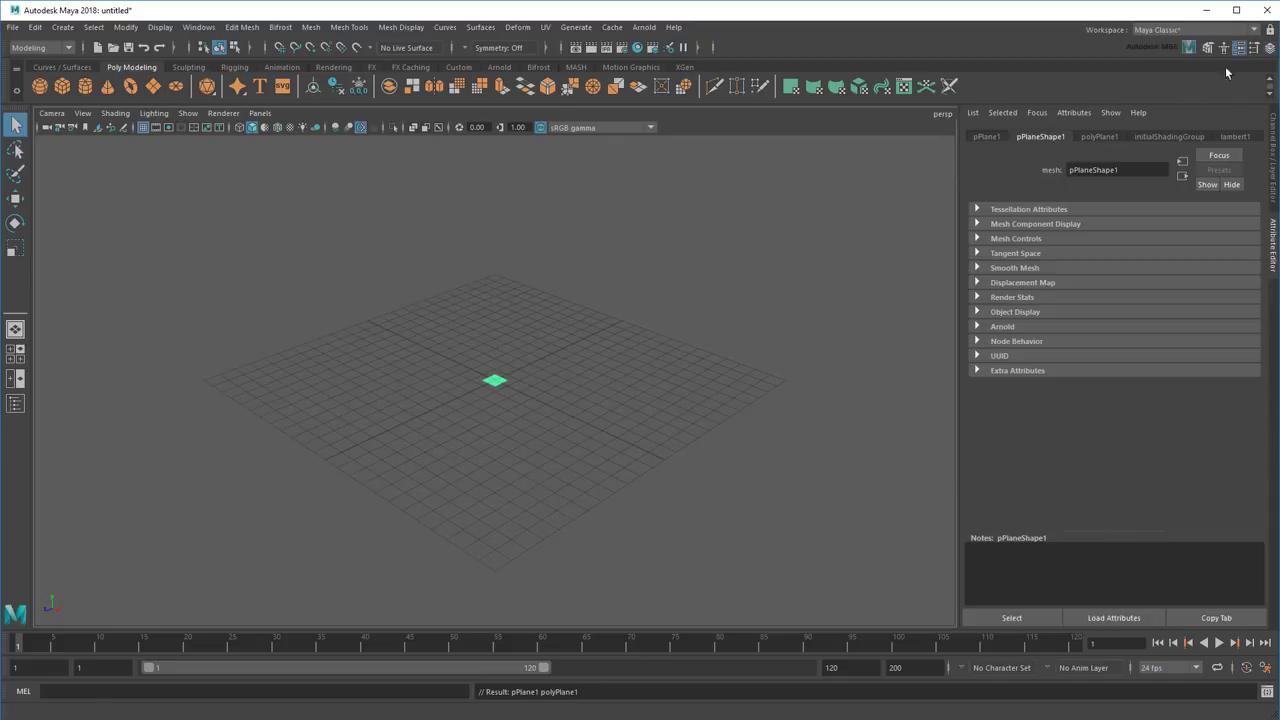
pyautogui.click(1100, 138)
pyautogui.click(1092, 224)
pyautogui.write('20')
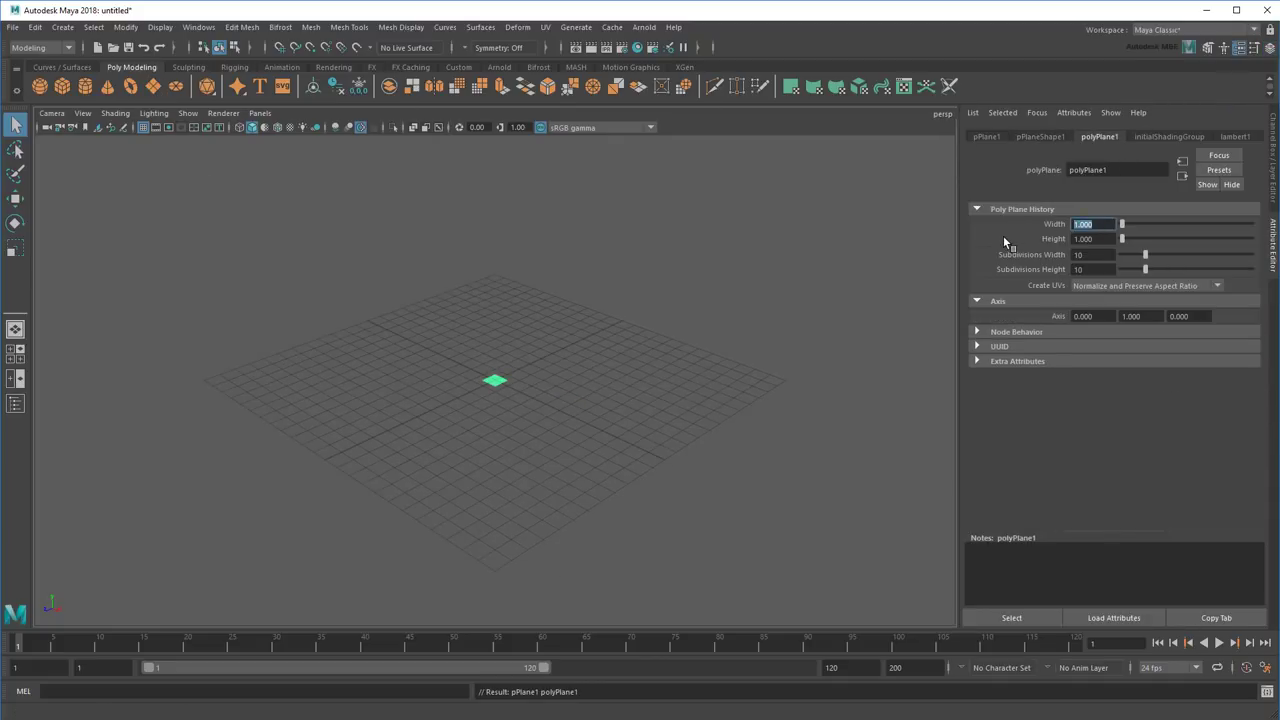
pyautogui.press('Tab')
pyautogui.write('20')
pyautogui.press('Tab')
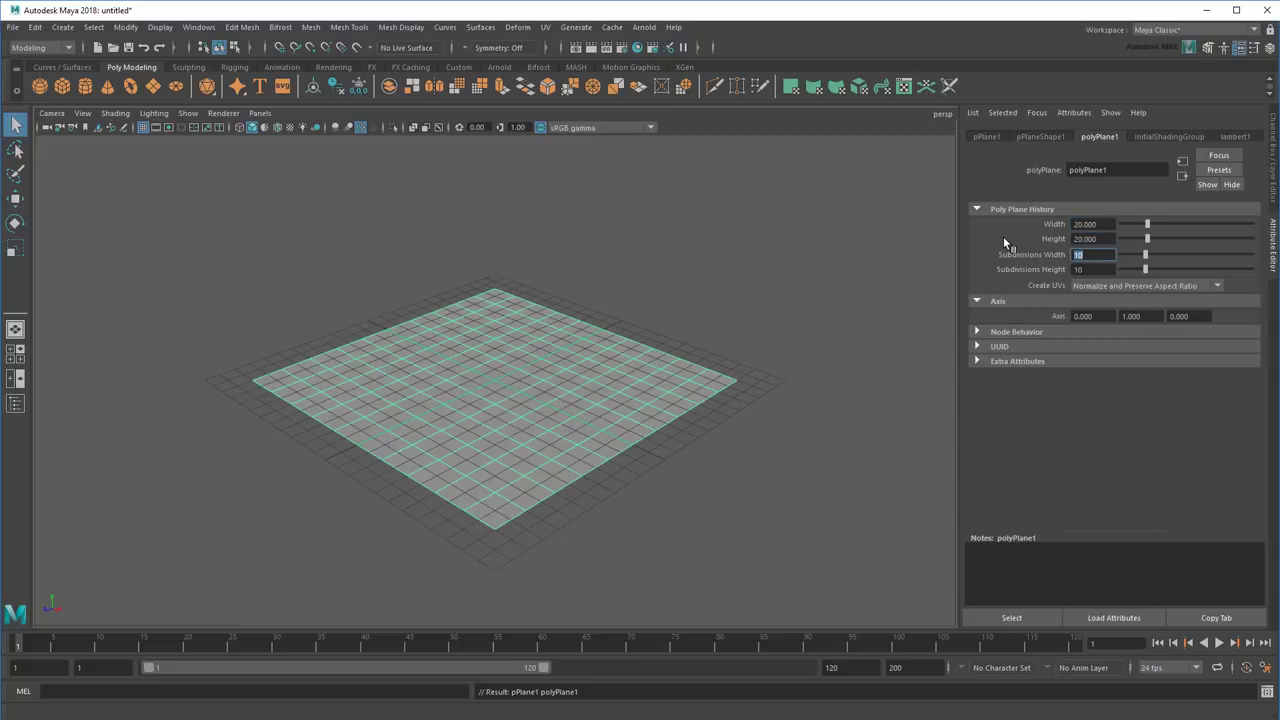
# Step: Give the plane 50 by 50 subdivisions and hide the viewport grid
pyautogui.write('50')
pyautogui.press('Tab')
pyautogui.write('50')
pyautogui.press('Return')
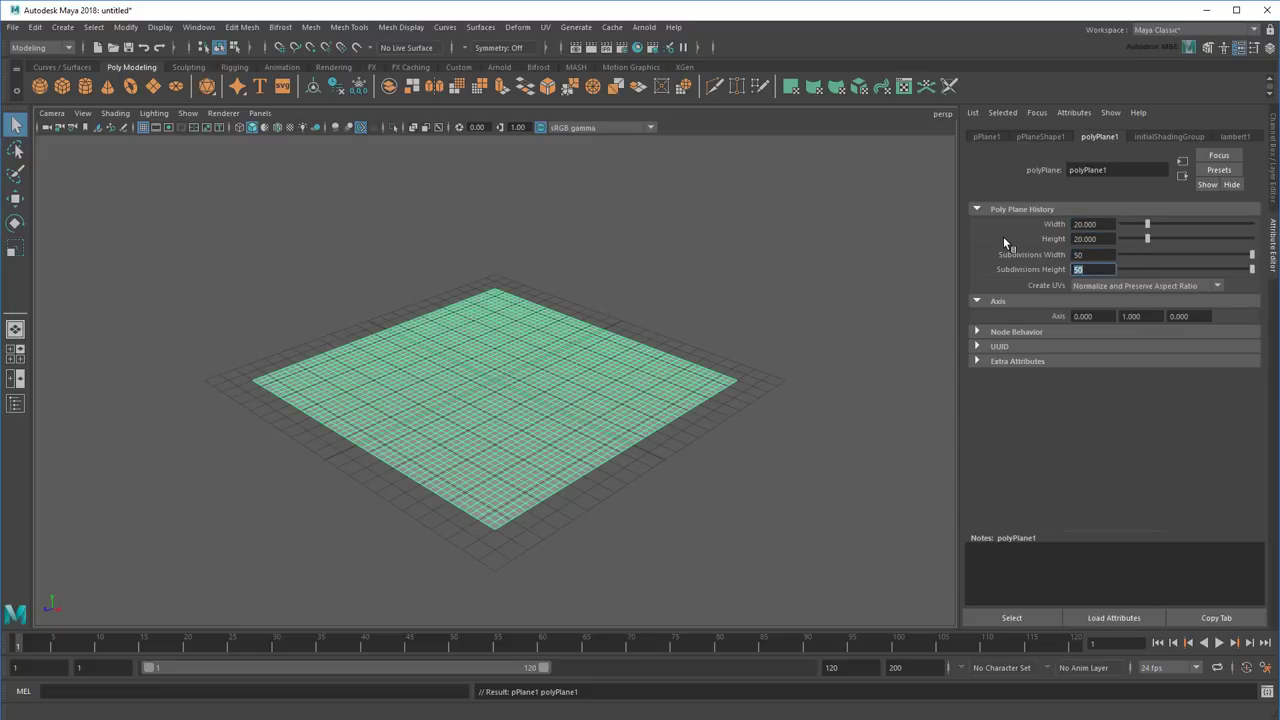
pyautogui.click(144, 129)
pyautogui.scroll(2, 277, 331)
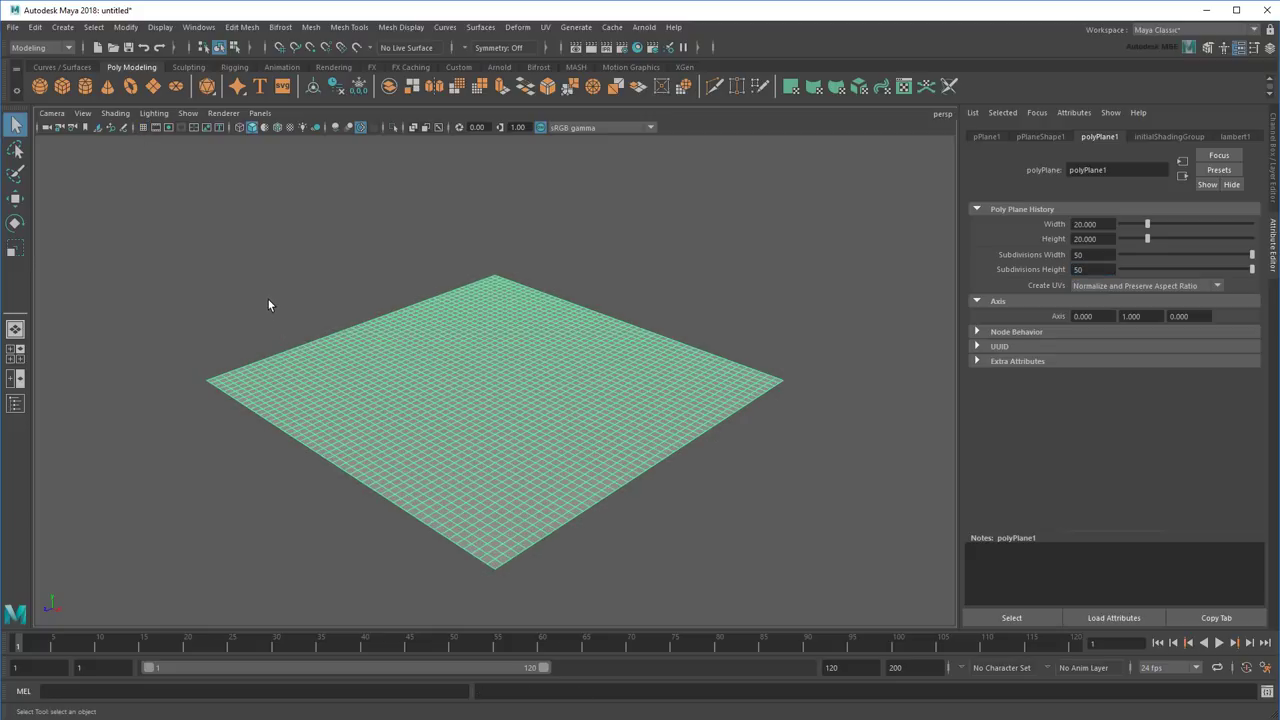
# Step: Switch to the Bifrost Fluids workspace and open the Boss Editor, moved to the lower right
pyautogui.click(1159, 31)
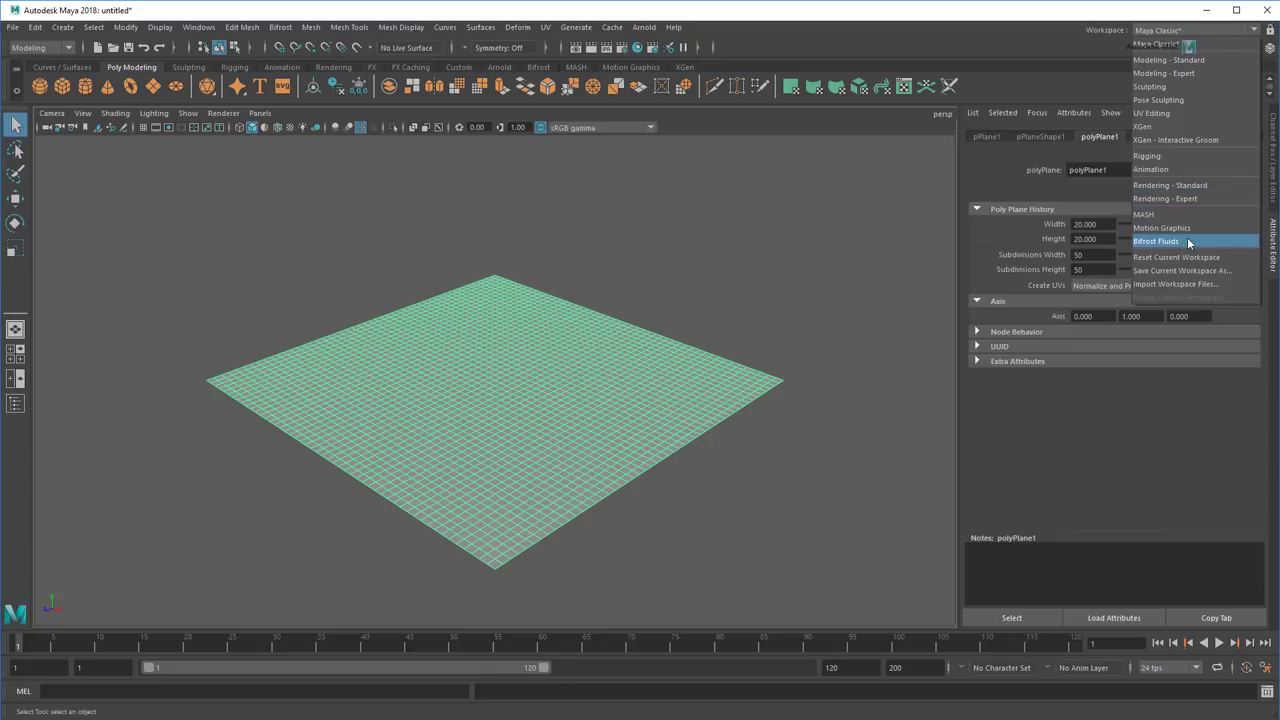
pyautogui.click(1157, 241)
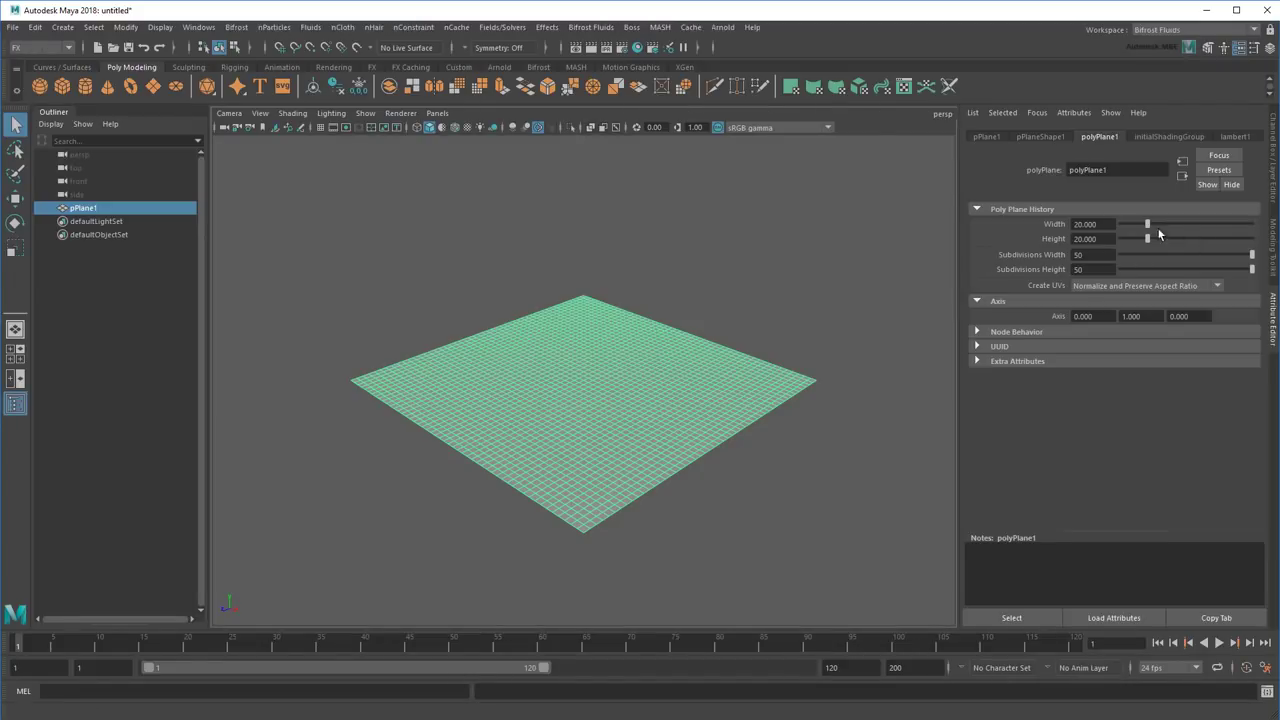
pyautogui.click(631, 27)
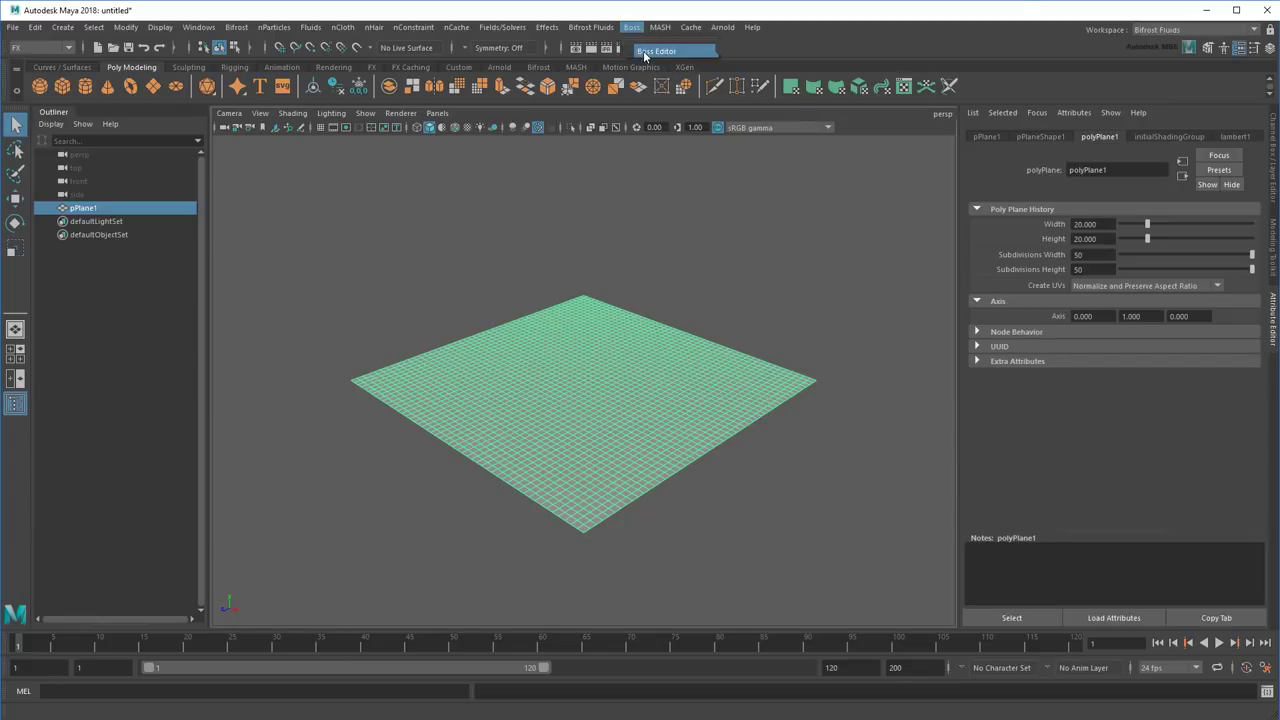
pyautogui.click(645, 52)
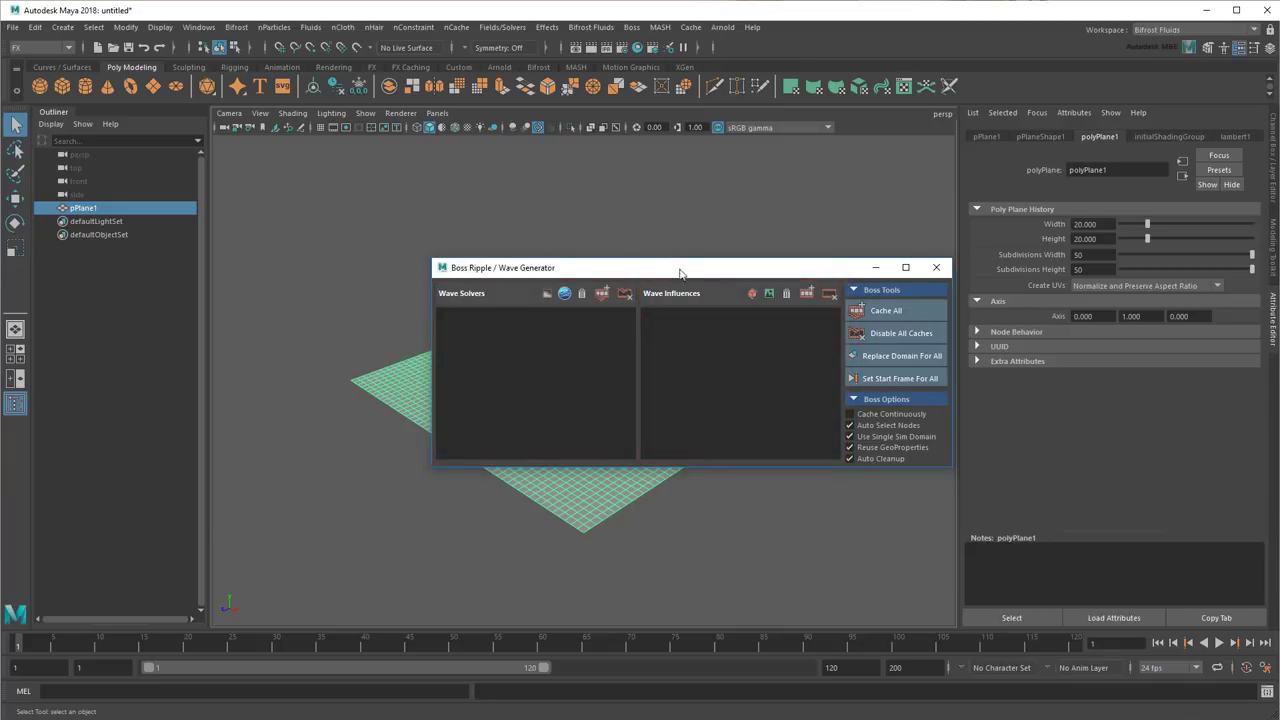
pyautogui.moveTo(686, 278); pyautogui.dragTo(988, 398)
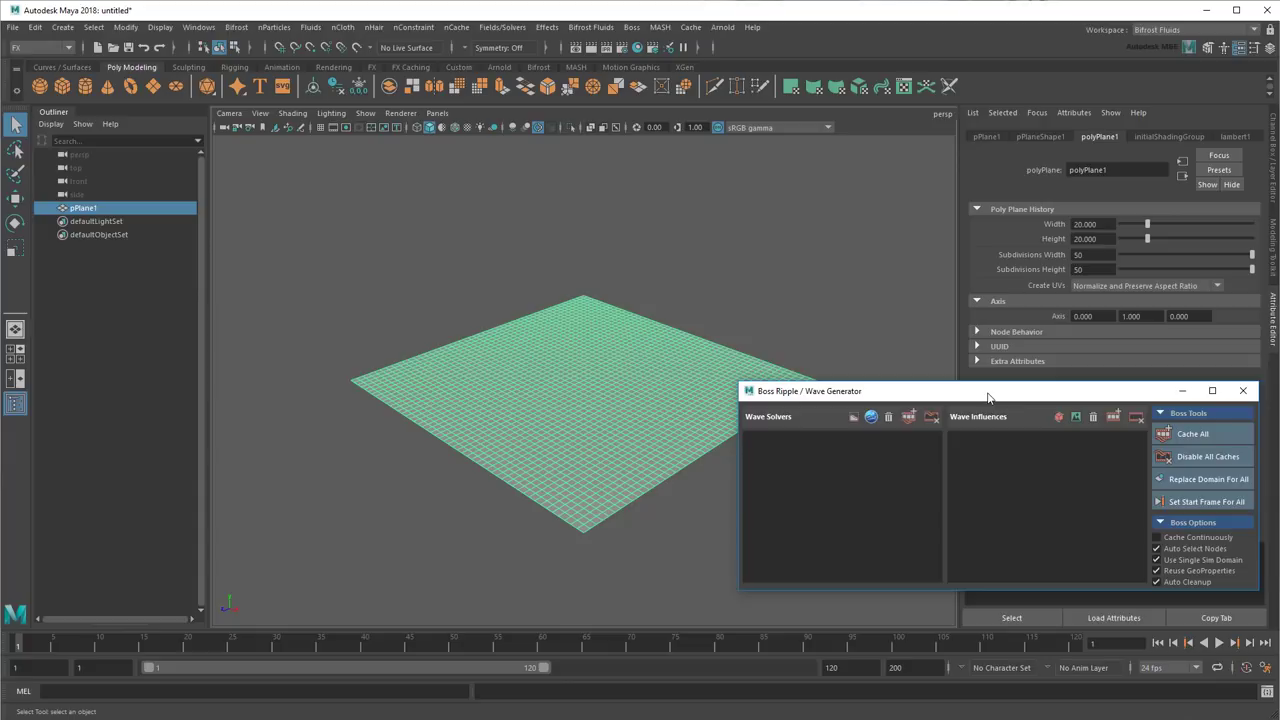
# Step: Add a BossSpectralWave1 solver, preview the waves to frame 75, and enable Wireframe on Shaded
pyautogui.click(870, 418)
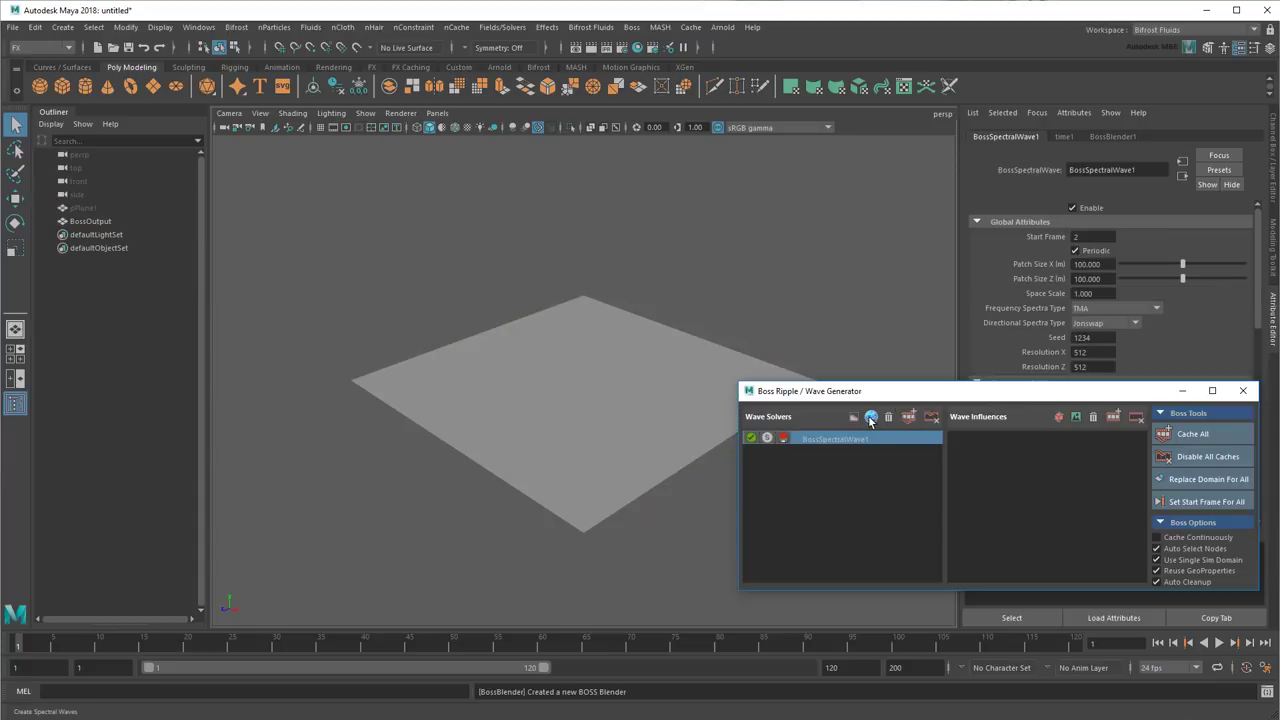
pyautogui.click(1180, 392)
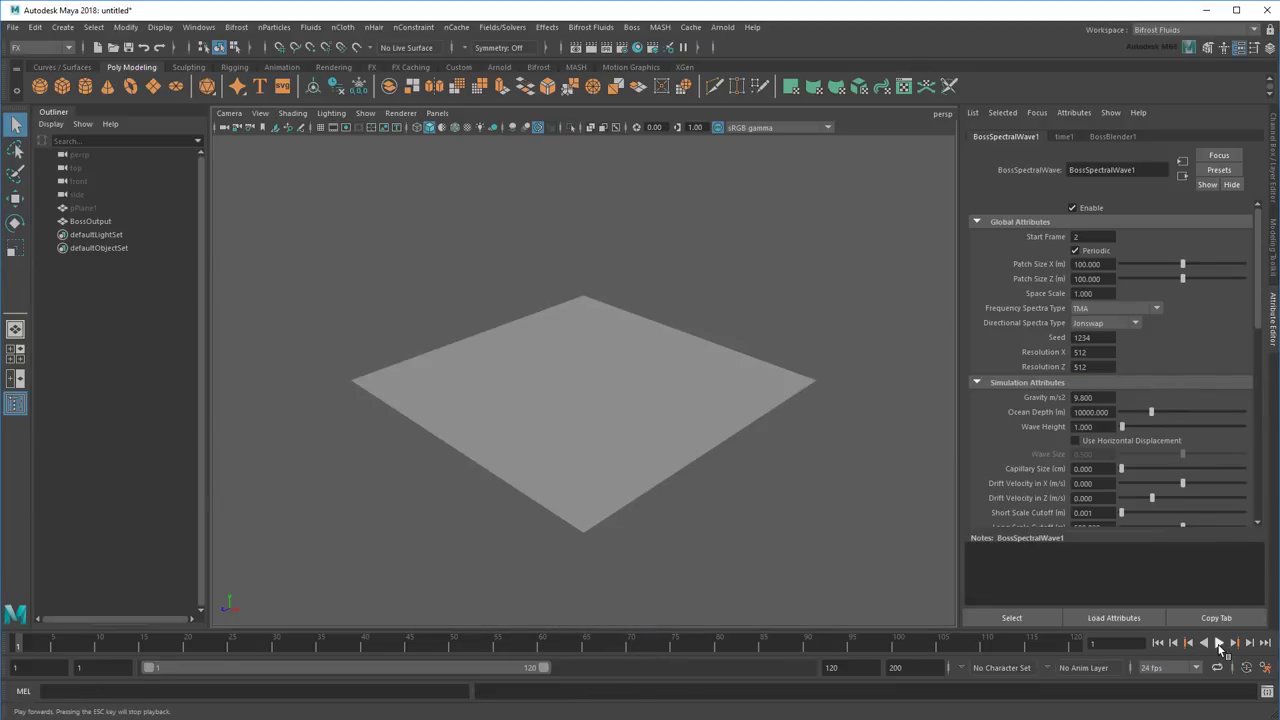
pyautogui.click(1219, 644)
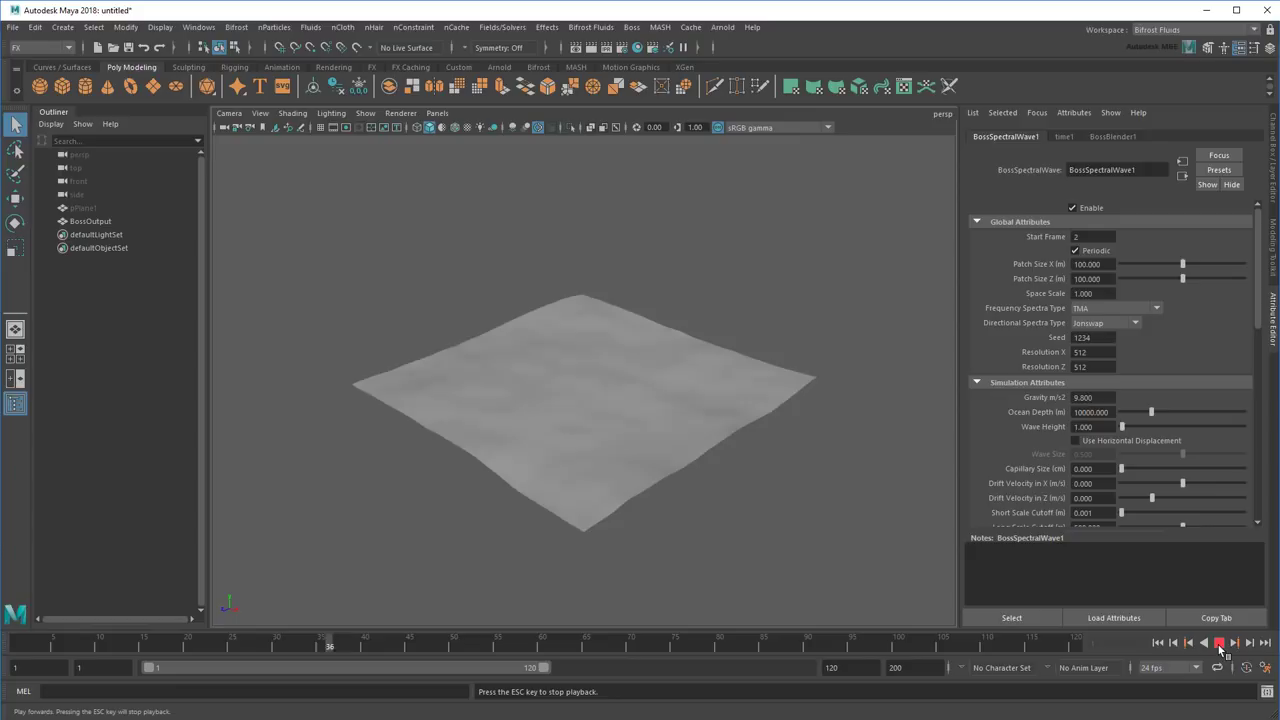
pyautogui.scroll(5, 697, 492)
pyautogui.scroll(-3, 697, 492)
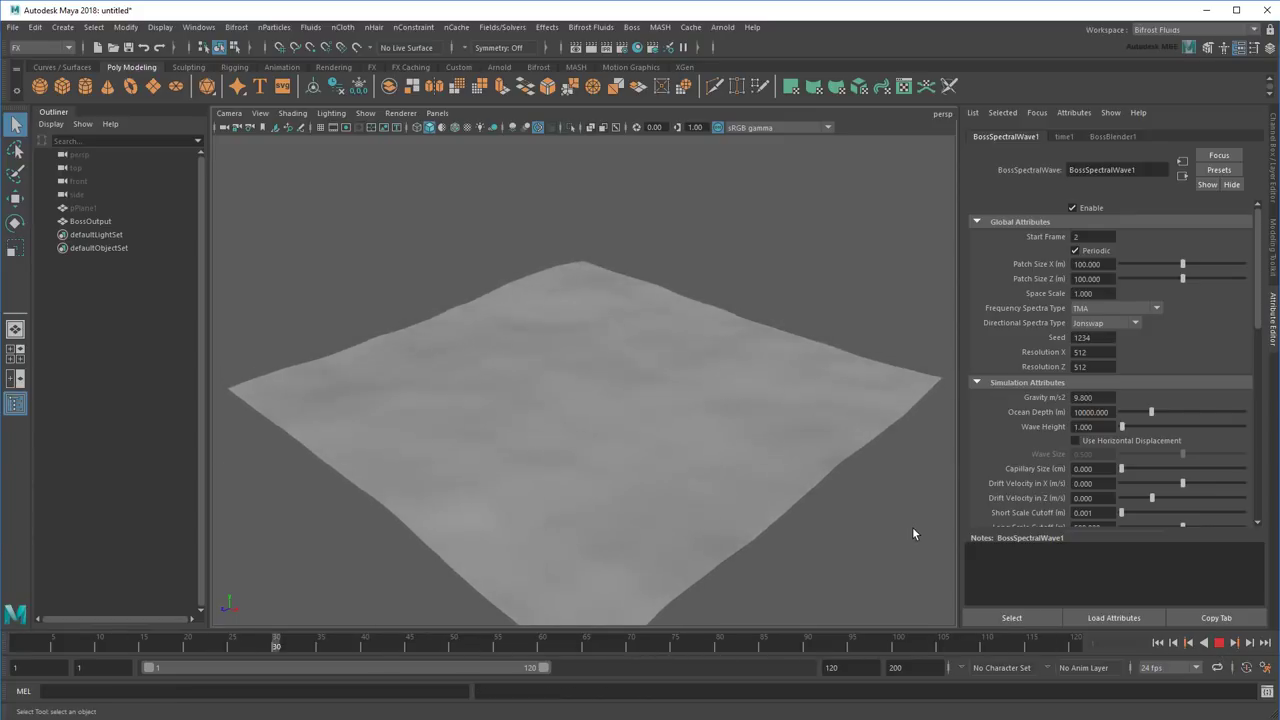
pyautogui.click(1219, 644)
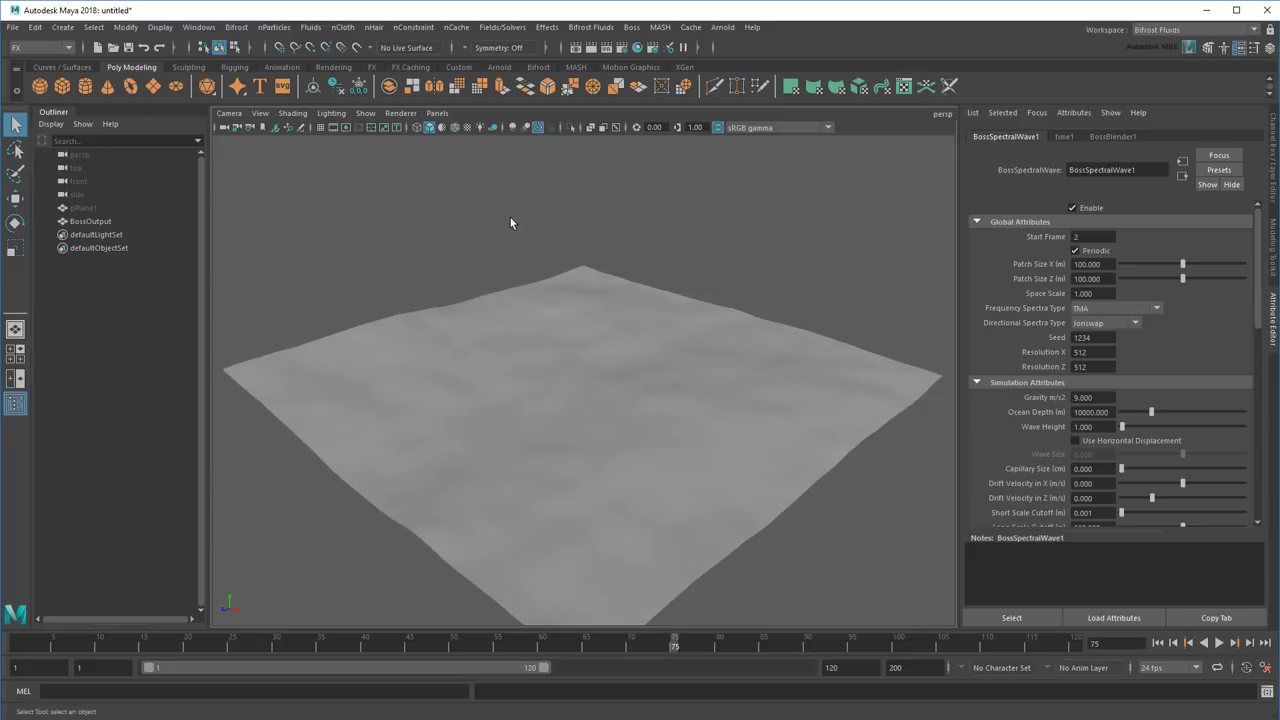
pyautogui.click(454, 127)
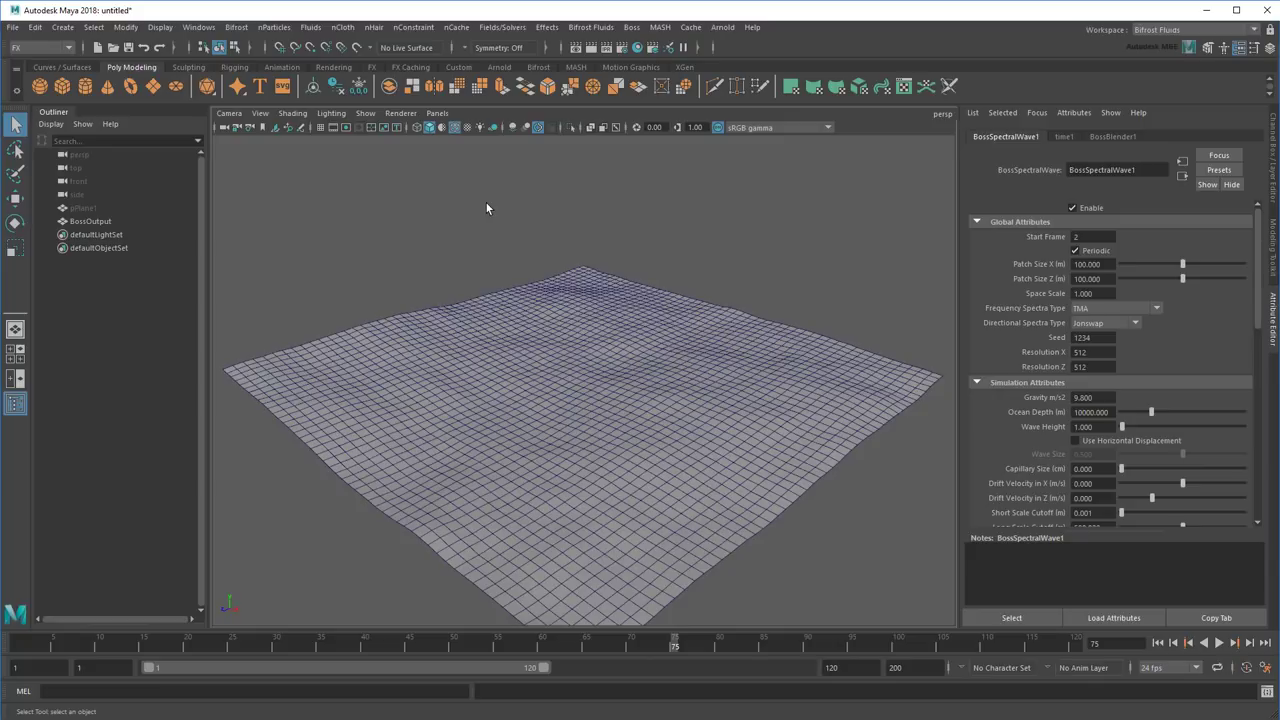
# Step: Raise the plane's subdivisions width and height to 255
pyautogui.click(97, 207)
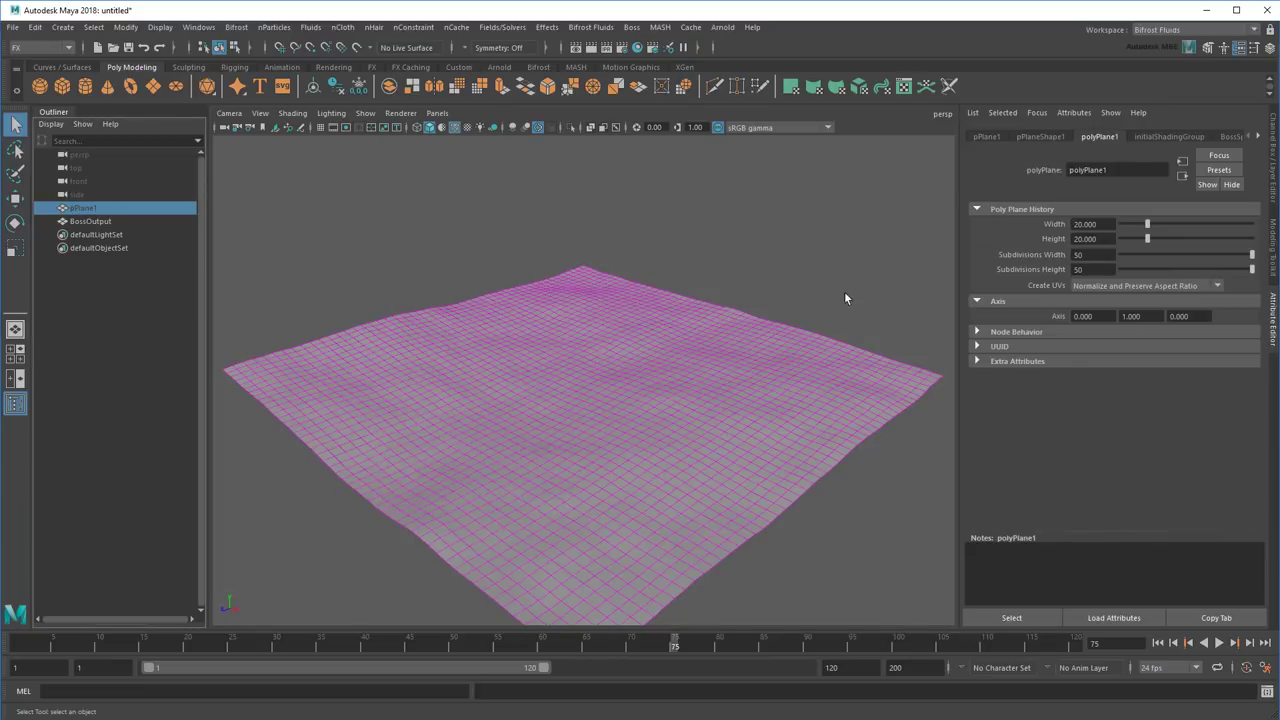
pyautogui.doubleClick(1085, 254)
pyautogui.write('255')
pyautogui.press('Tab')
pyautogui.write('255')
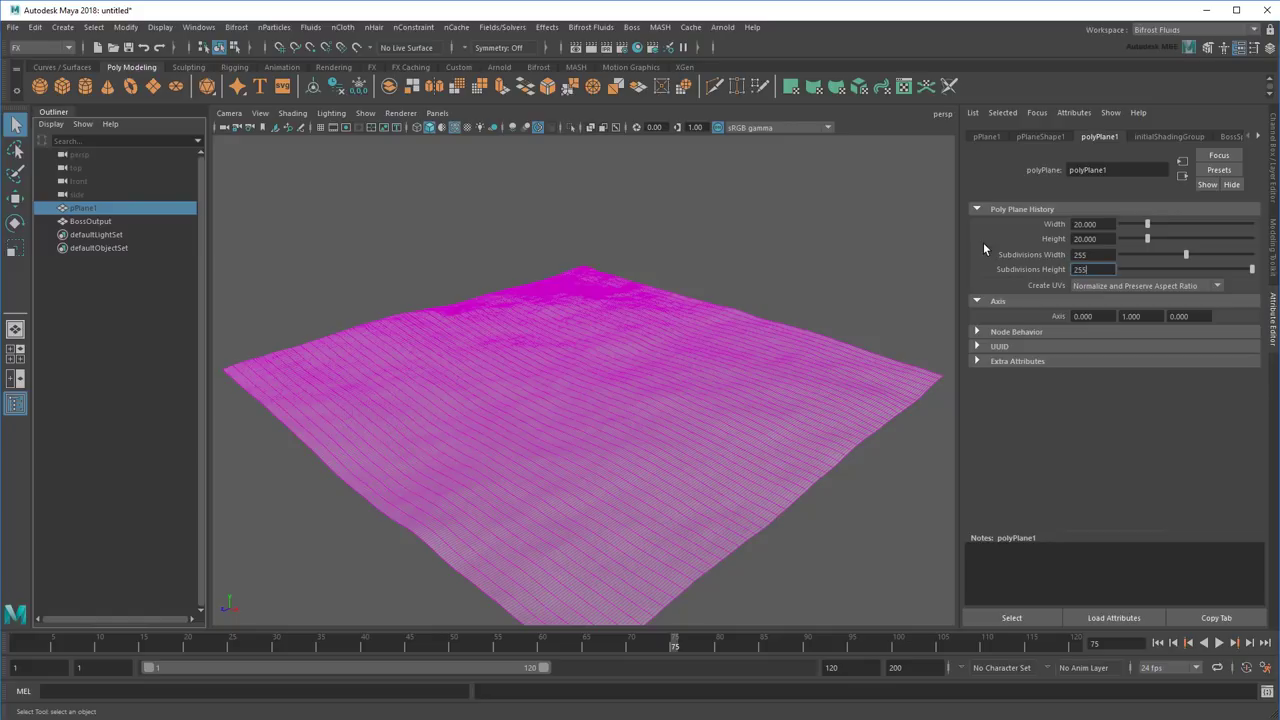
pyautogui.press('Return')
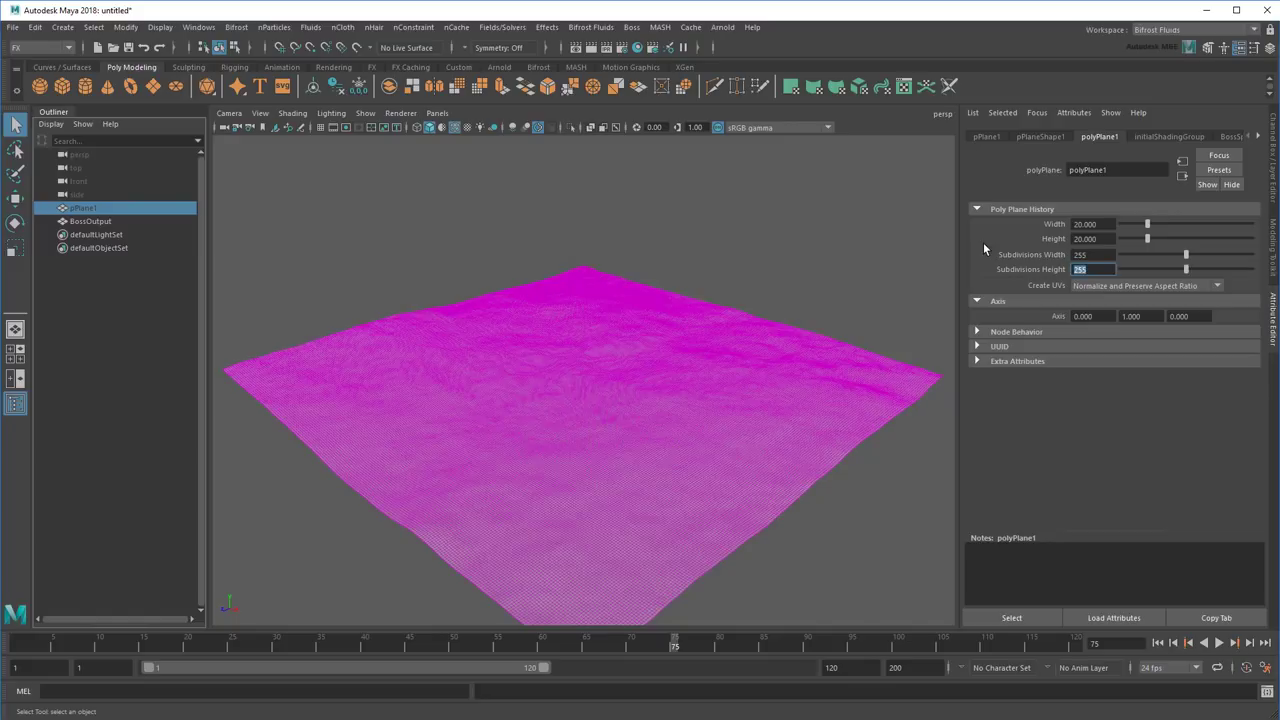
# Step: Turn off the wireframe overlay and play back the finer ocean waves
pyautogui.click(456, 130)
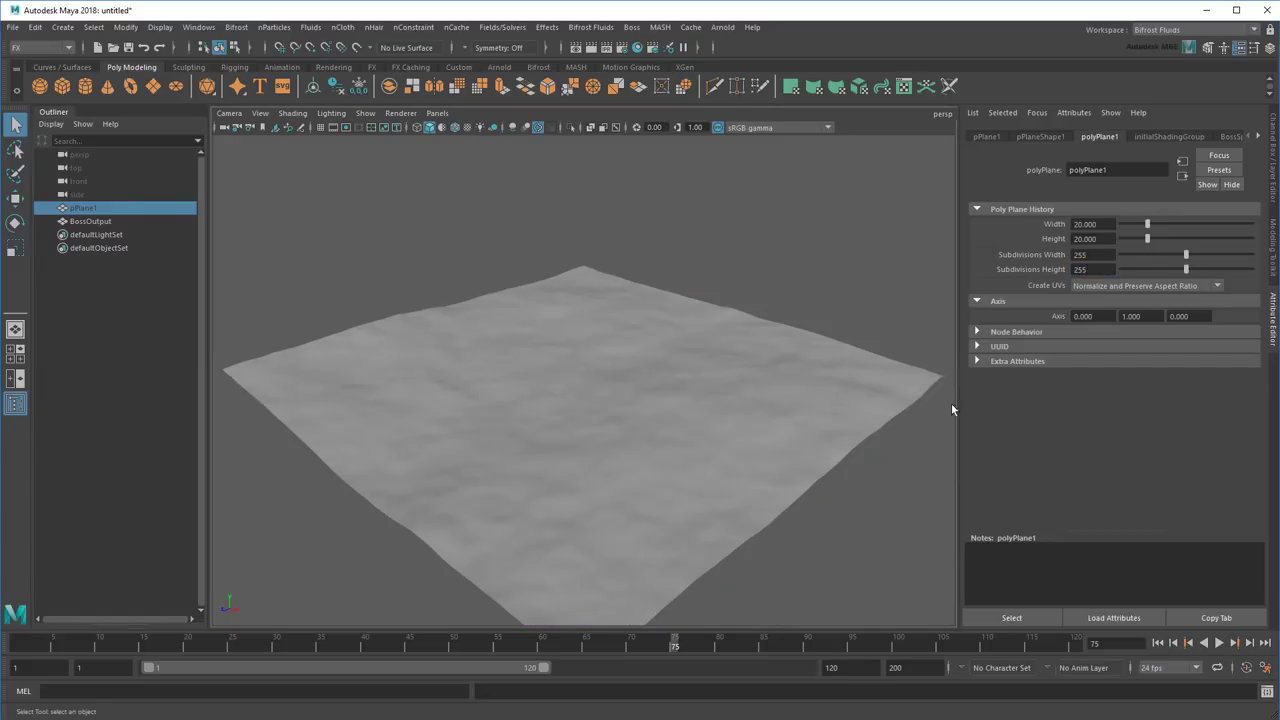
pyautogui.click(1219, 644)
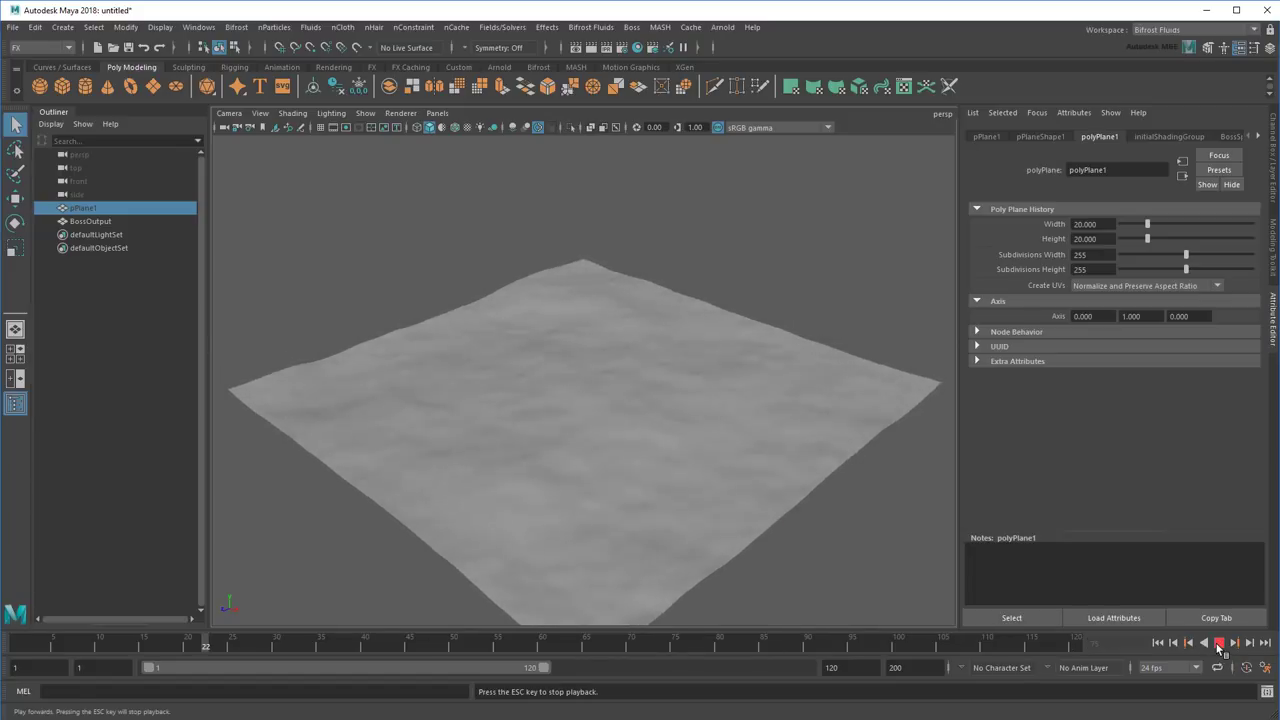
pyautogui.click(1219, 644)
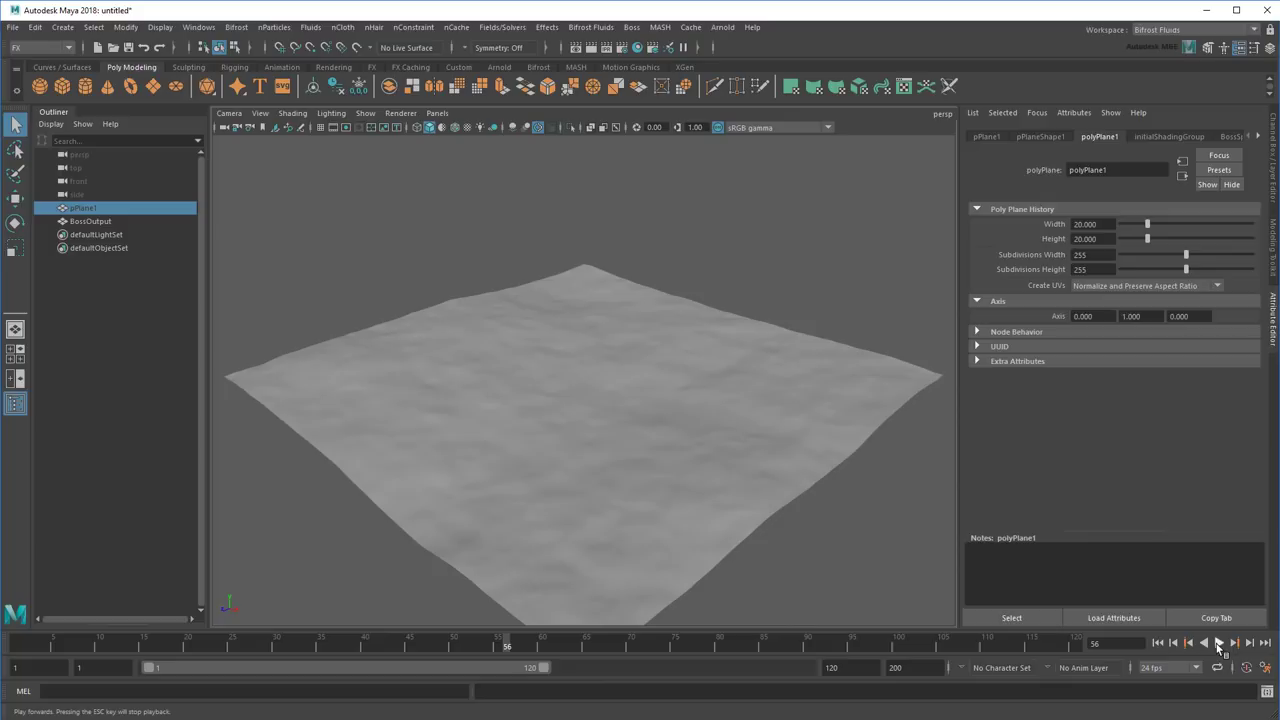
pyautogui.scroll(-3, 893, 497)
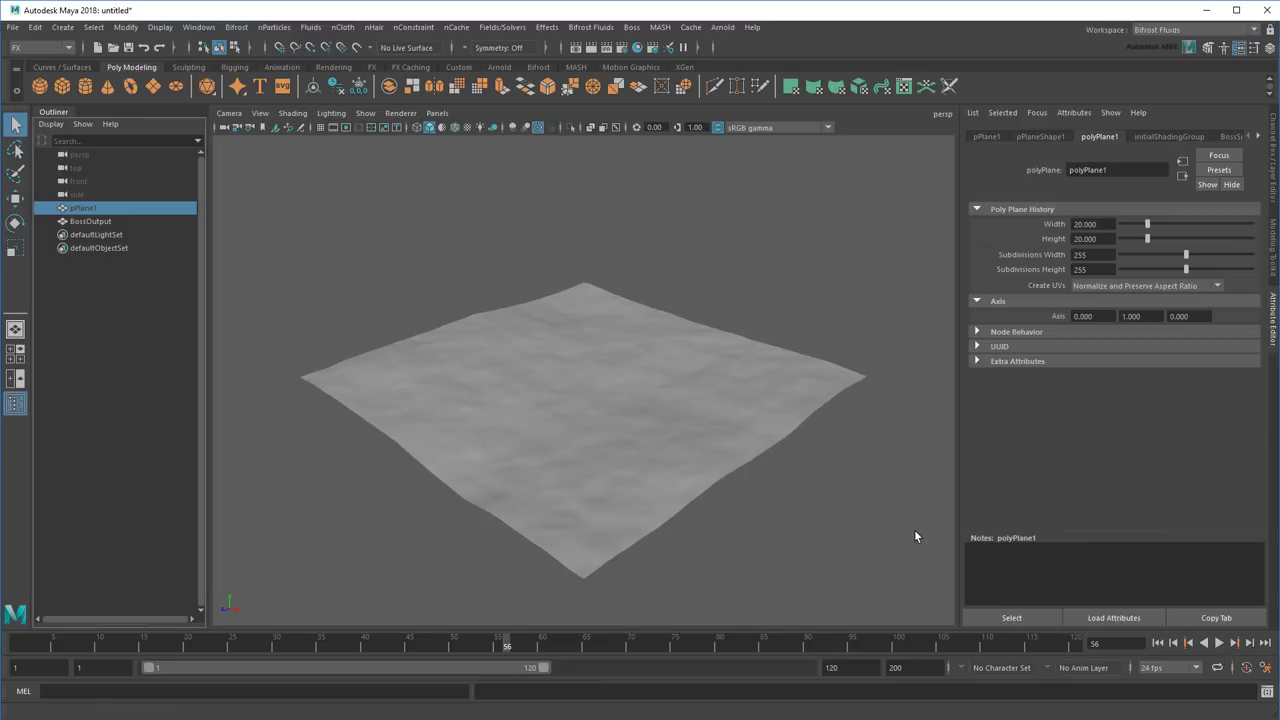
# Step: Bring up the BossSpectralWave1 ocean settings in the Attribute Editor
pyautogui.click(1258, 137)
pyautogui.click(1258, 137)
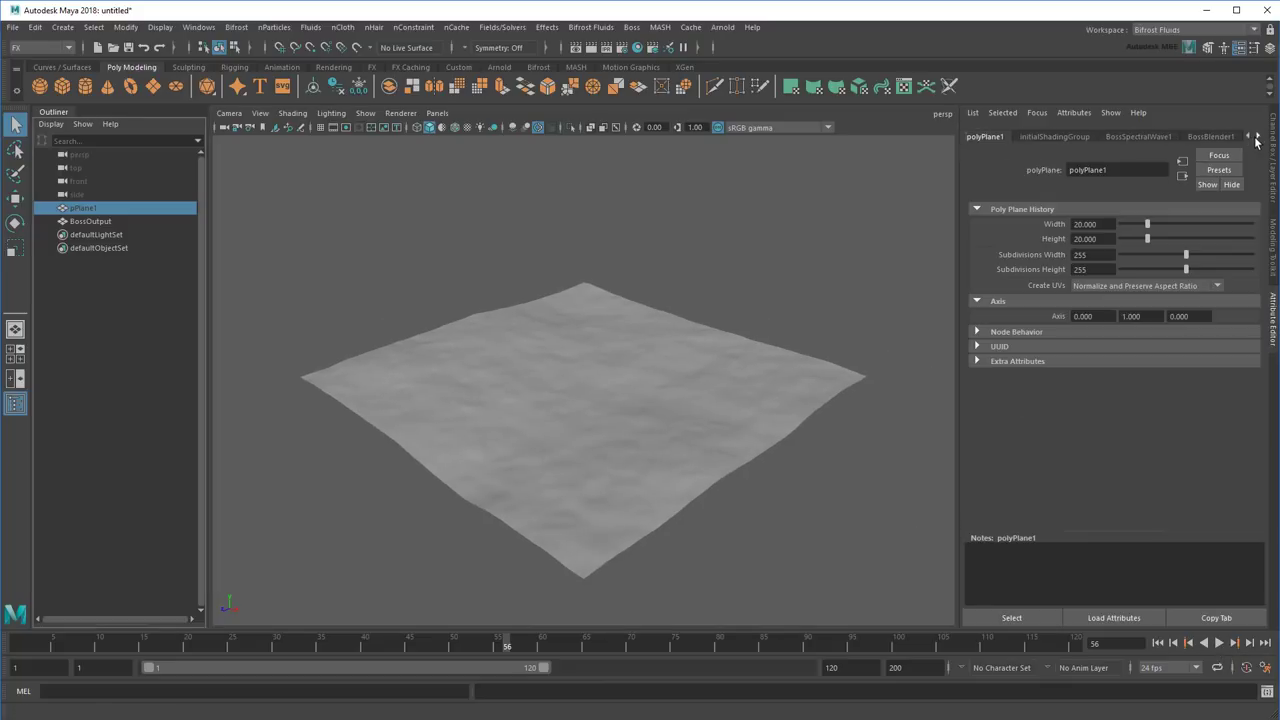
pyautogui.click(1168, 137)
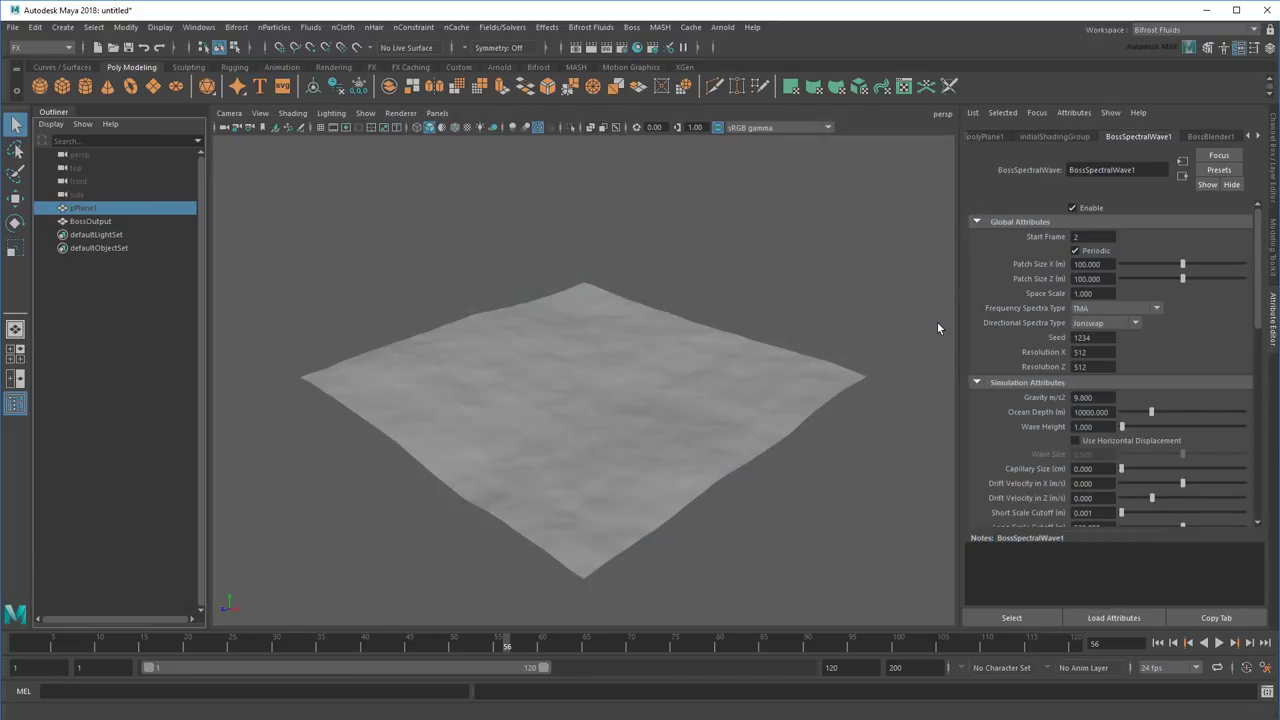
# Step: Try moving the ocean plane with the Move tool, then undo the move
pyautogui.click(16, 200)
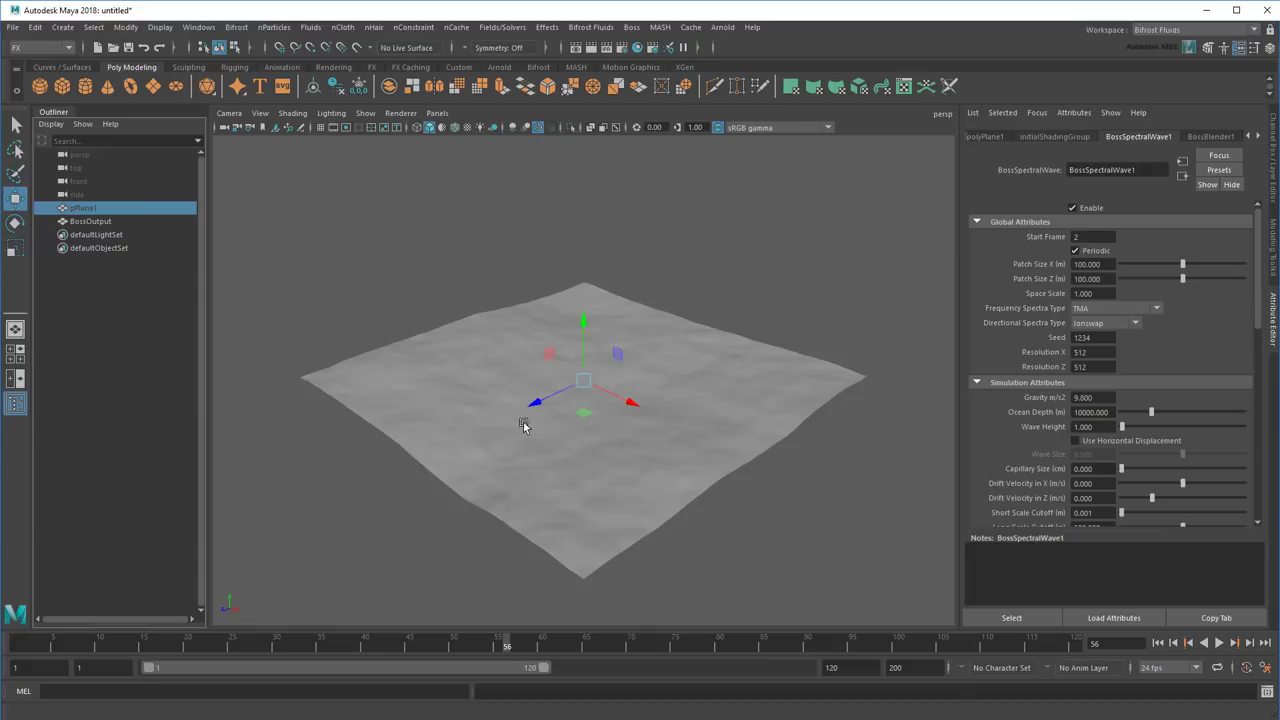
pyautogui.moveTo(583, 415); pyautogui.dragTo(640, 372)
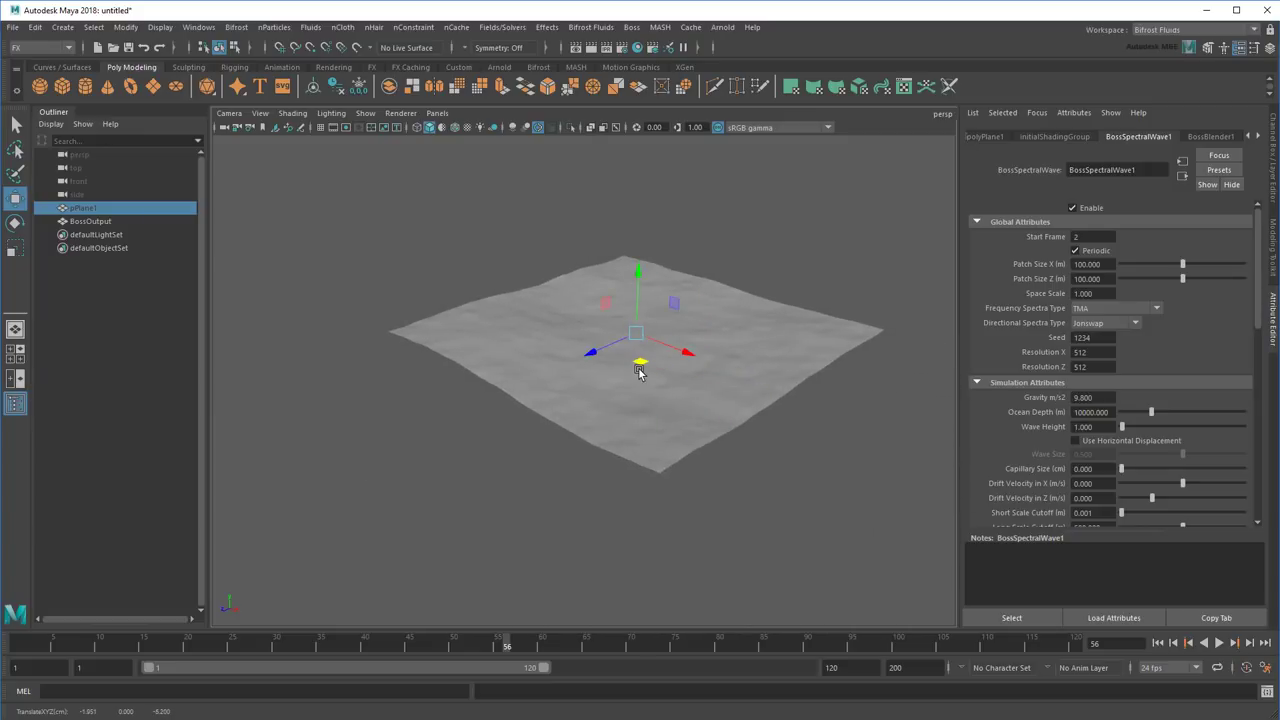
pyautogui.hotkey('ctrl', 'z')
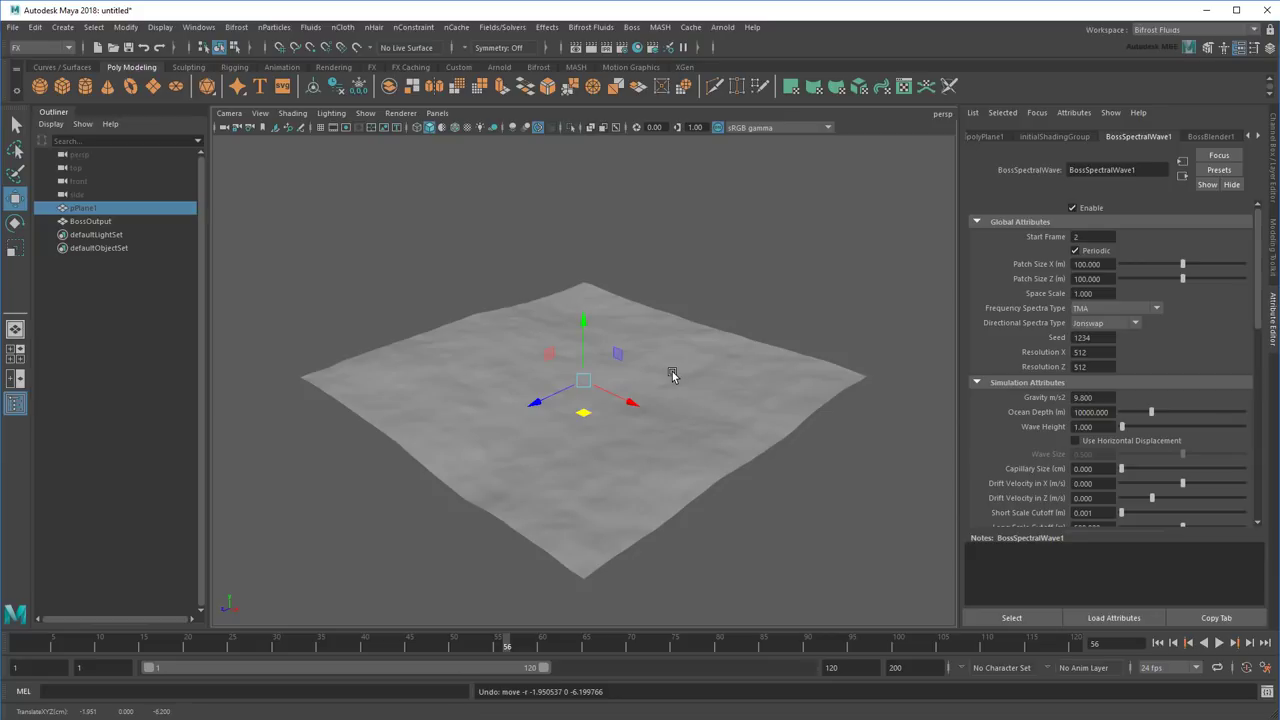
pyautogui.click(1050, 262)
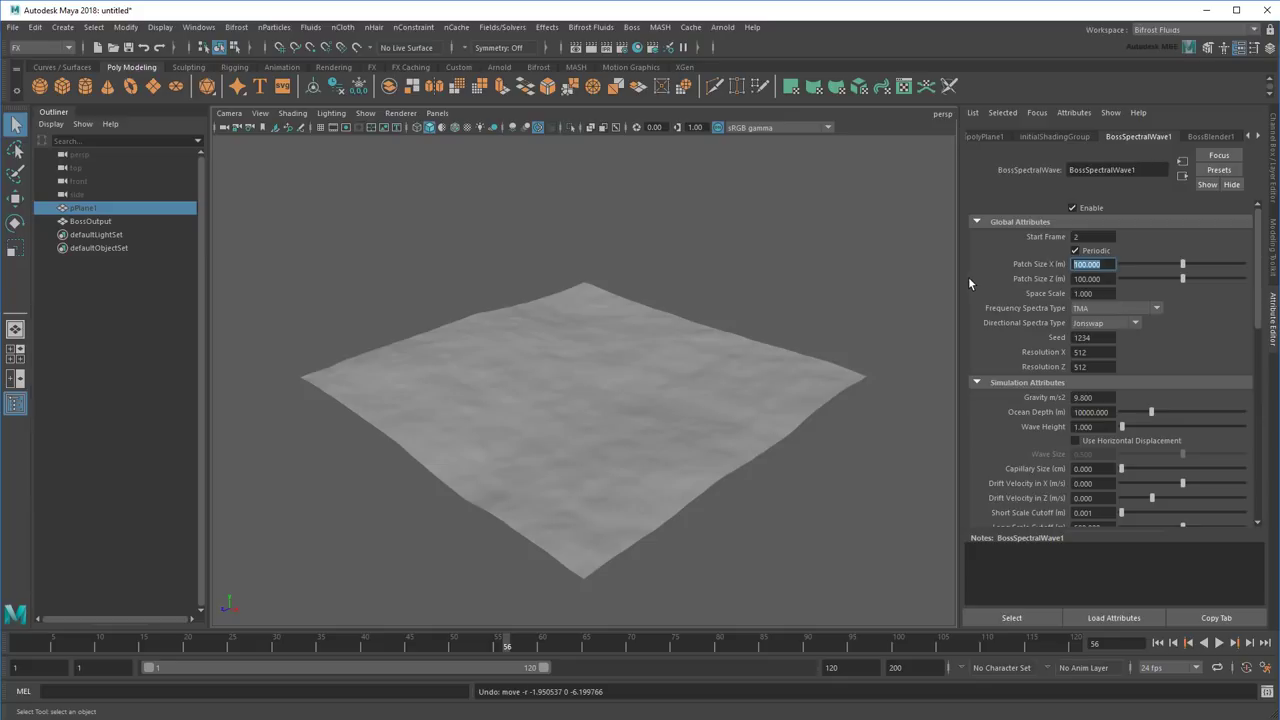
pyautogui.write('25')
pyautogui.press('Tab')
pyautogui.write('25')
pyautogui.press('Return')
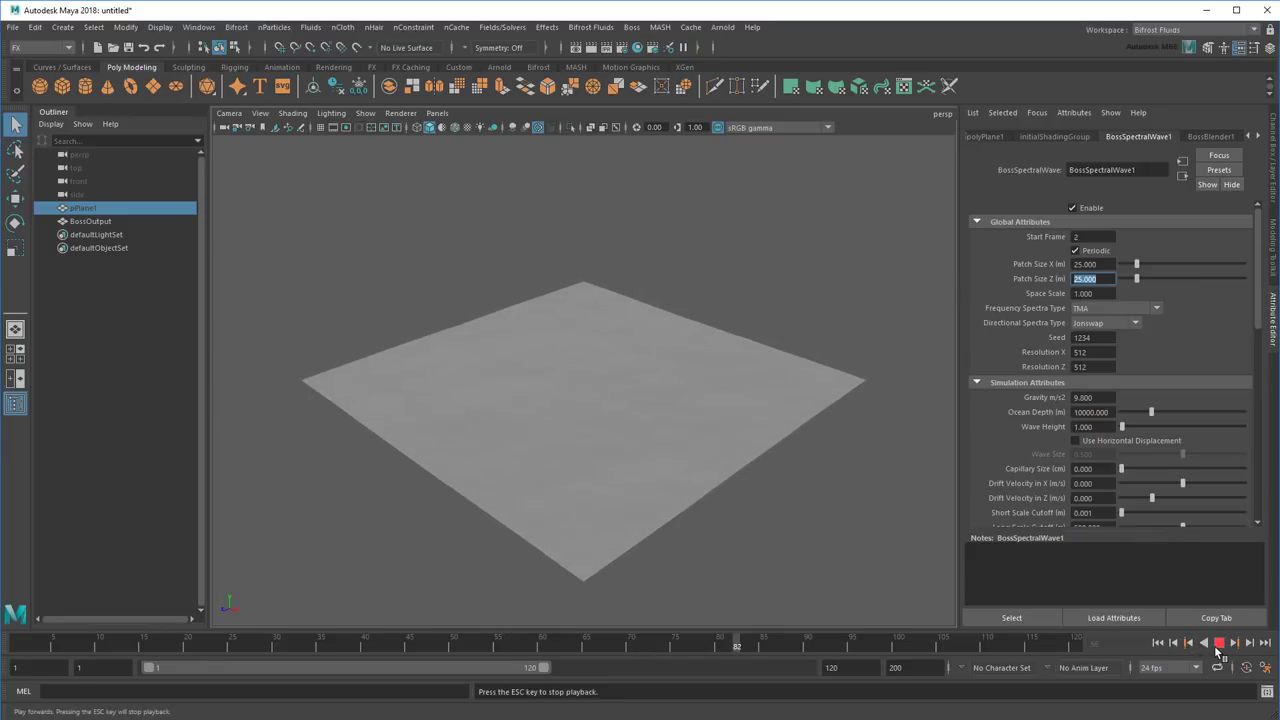
pyautogui.click(1215, 645)
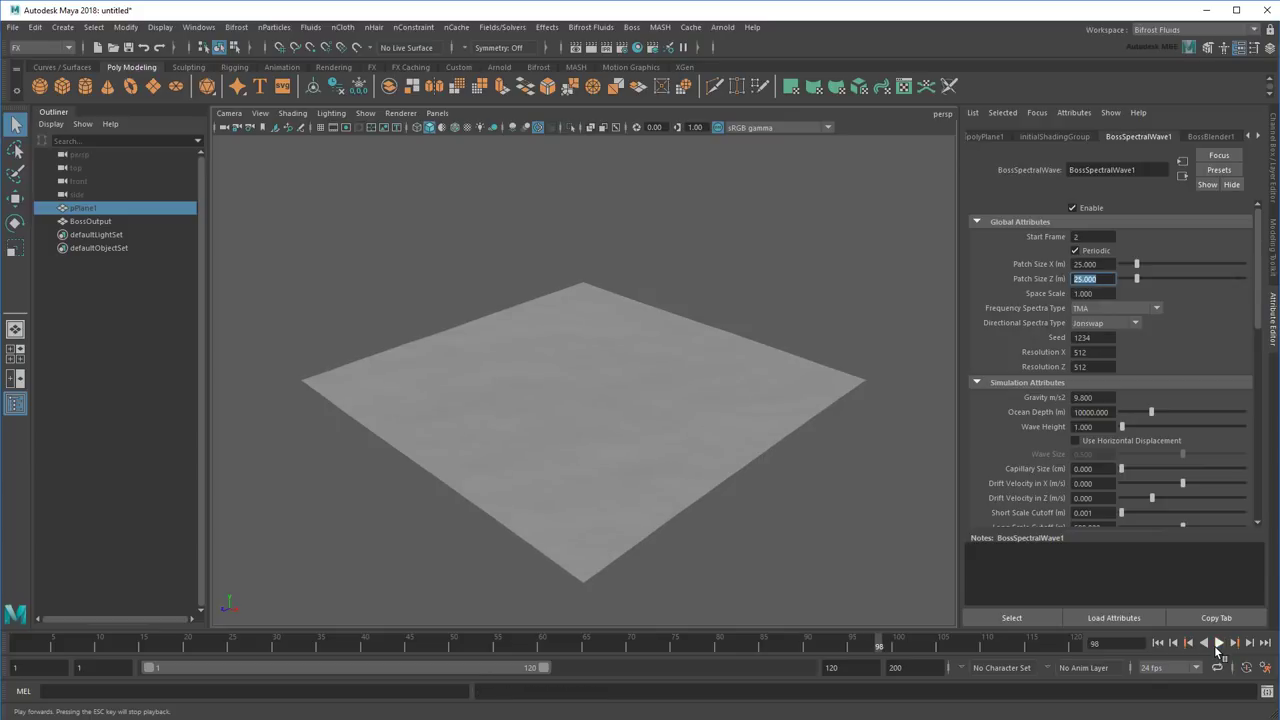
pyautogui.click(1070, 264)
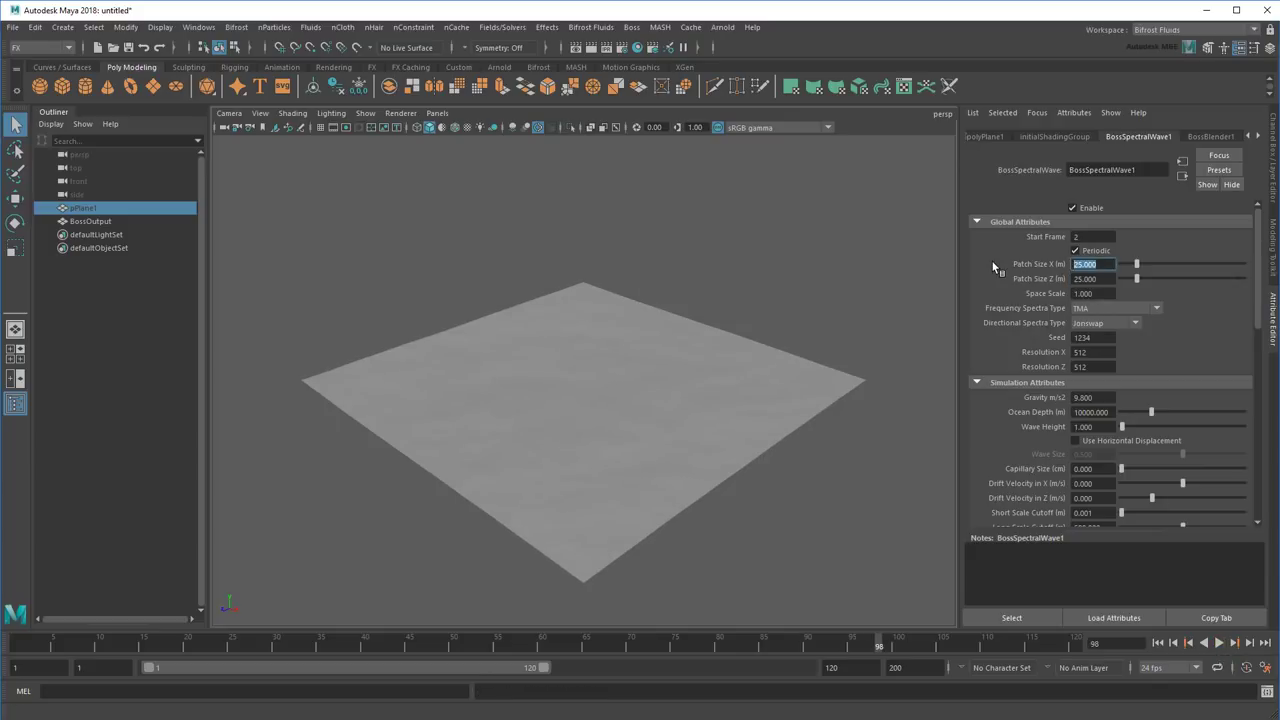
pyautogui.write('200')
pyautogui.press('Tab')
pyautogui.write('200')
pyautogui.press('Return')
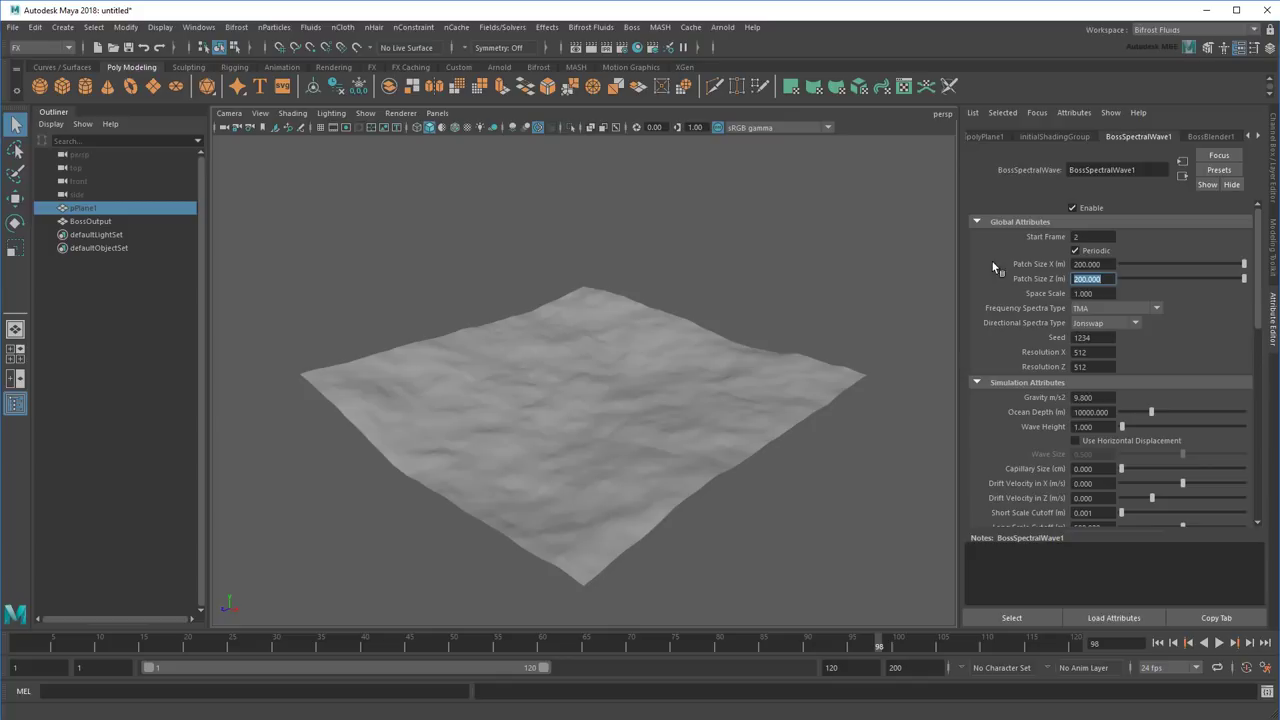
pyautogui.click(1220, 644)
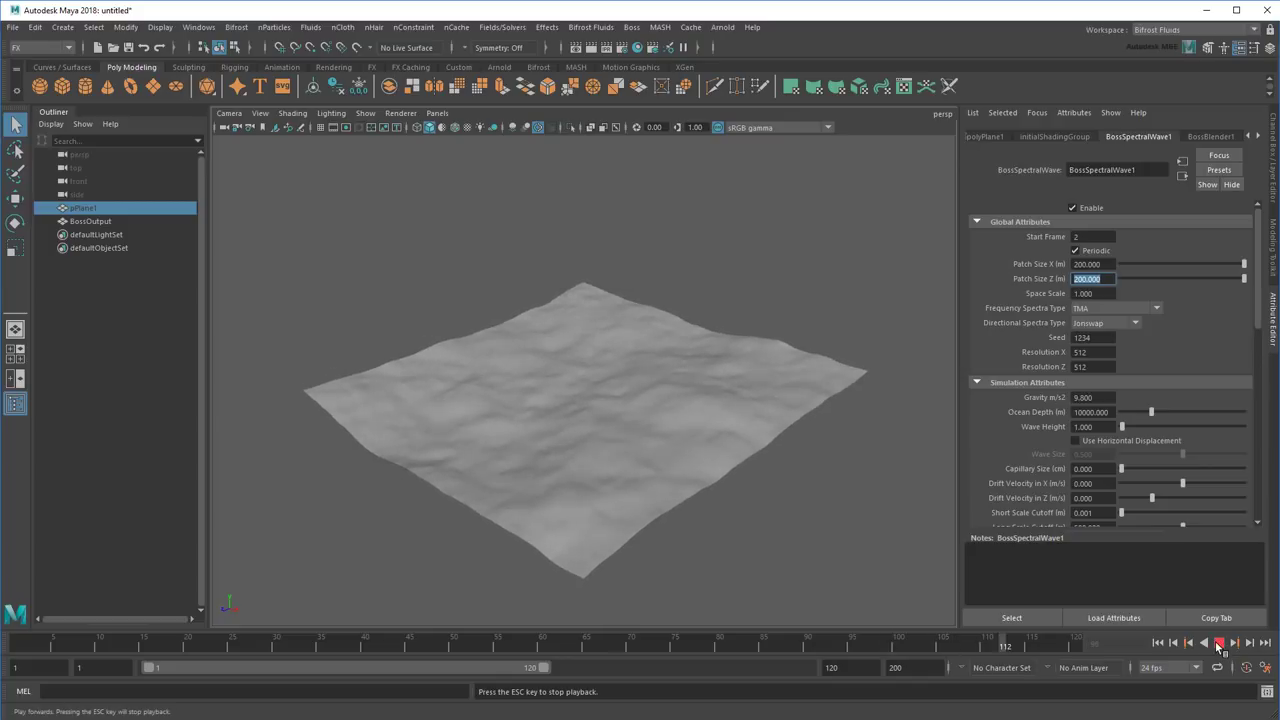
pyautogui.click(1090, 352)
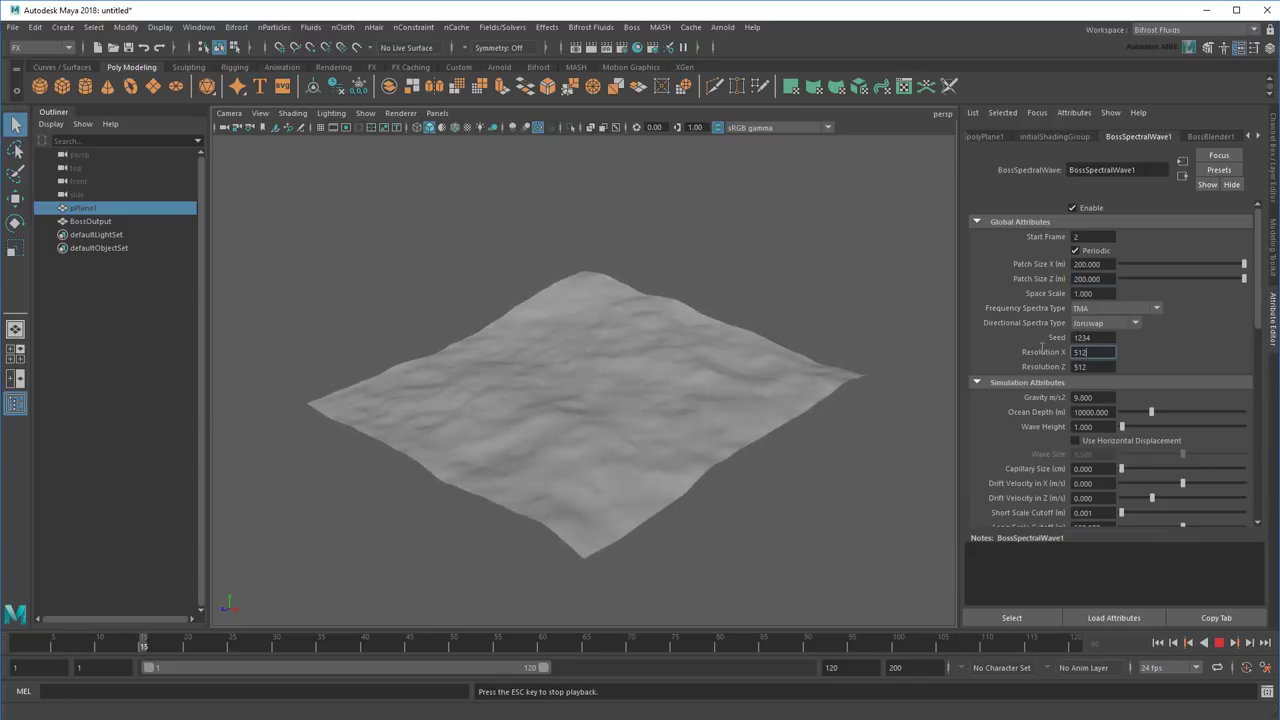
pyautogui.write('102')
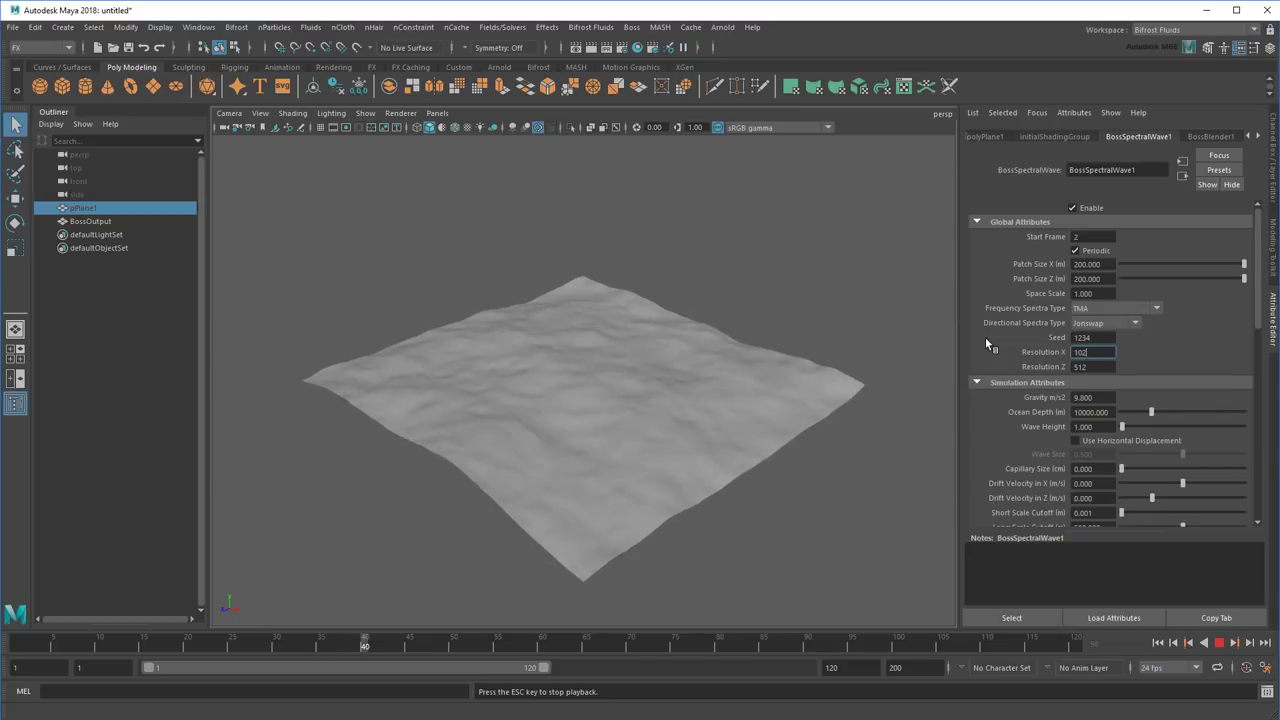
pyautogui.write('4')
pyautogui.press('Tab')
pyautogui.write('1024')
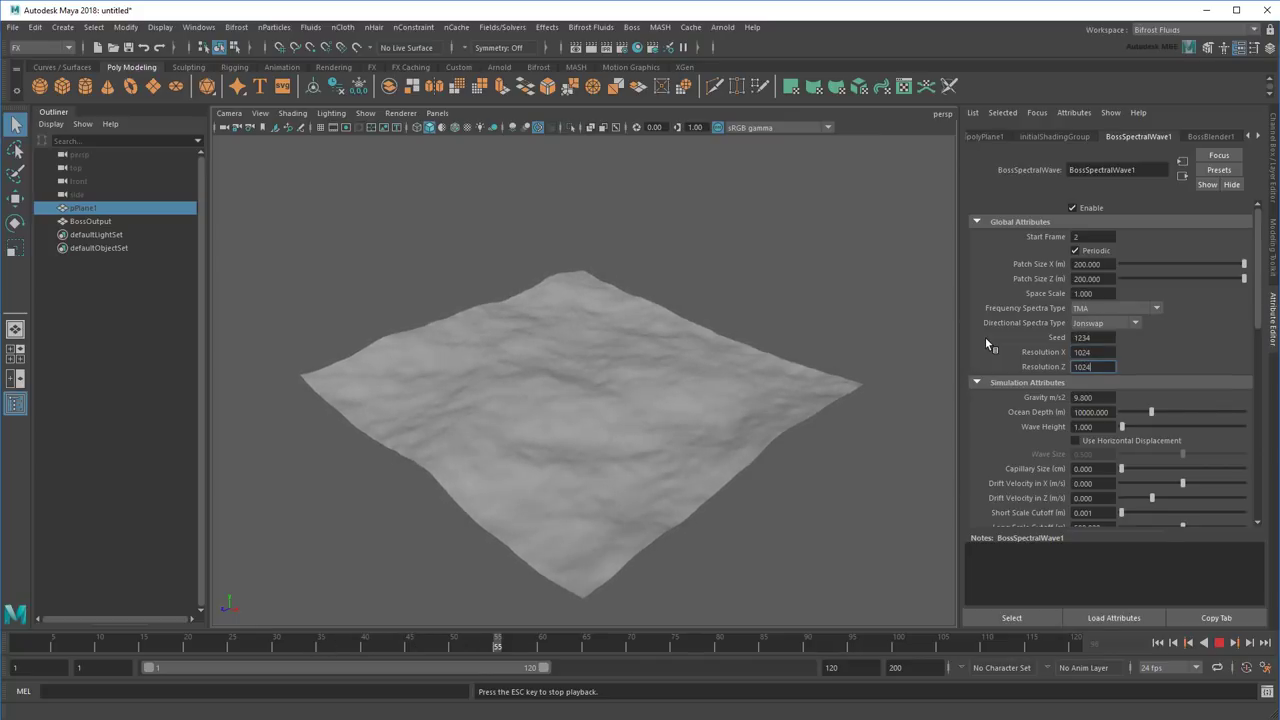
pyautogui.press('Return')
pyautogui.click(1219, 643)
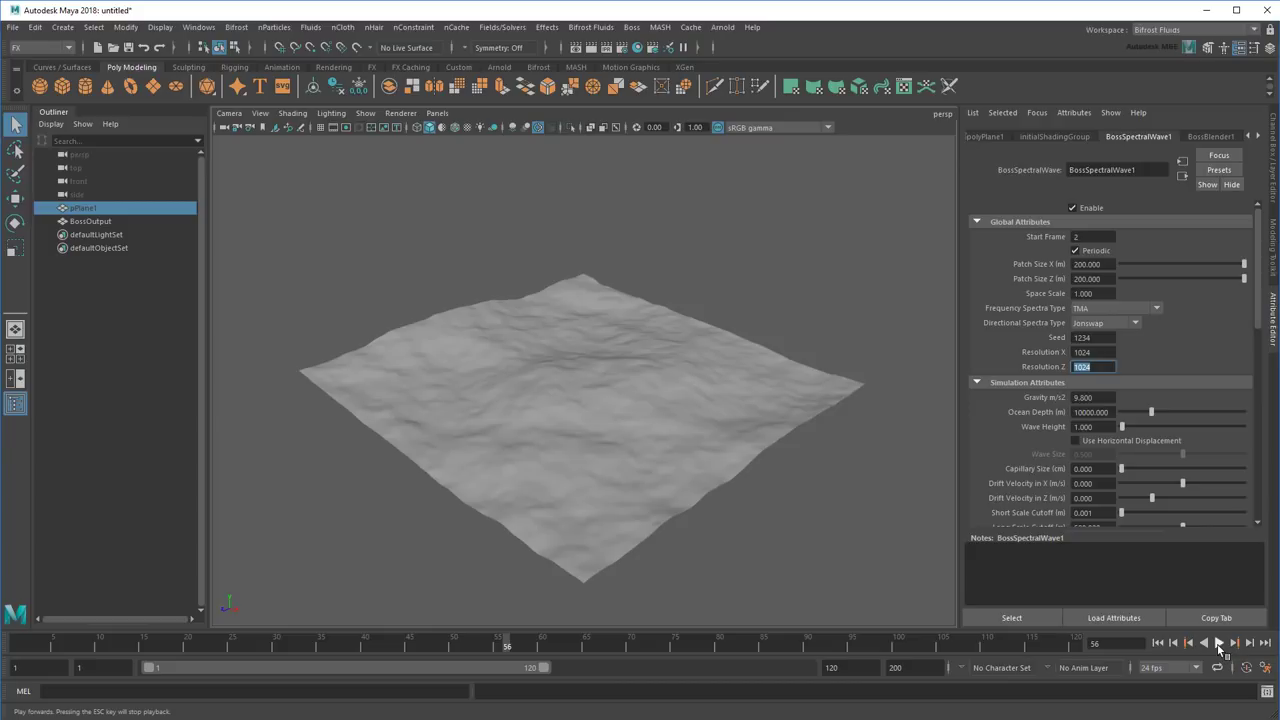
pyautogui.doubleClick(1088, 264)
pyautogui.write('100')
pyautogui.press('Tab')
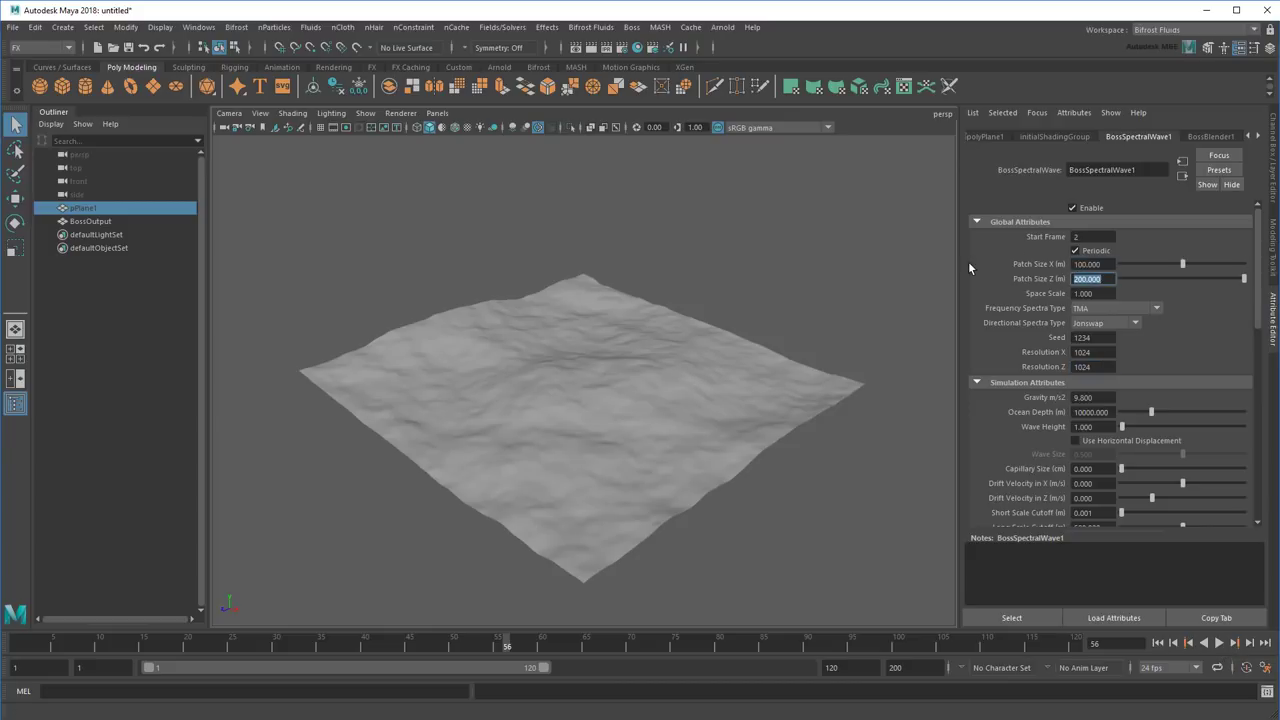
pyautogui.write('100')
pyautogui.press('Tab')
pyautogui.press('Tab')
pyautogui.press('Tab')
pyautogui.write('51')
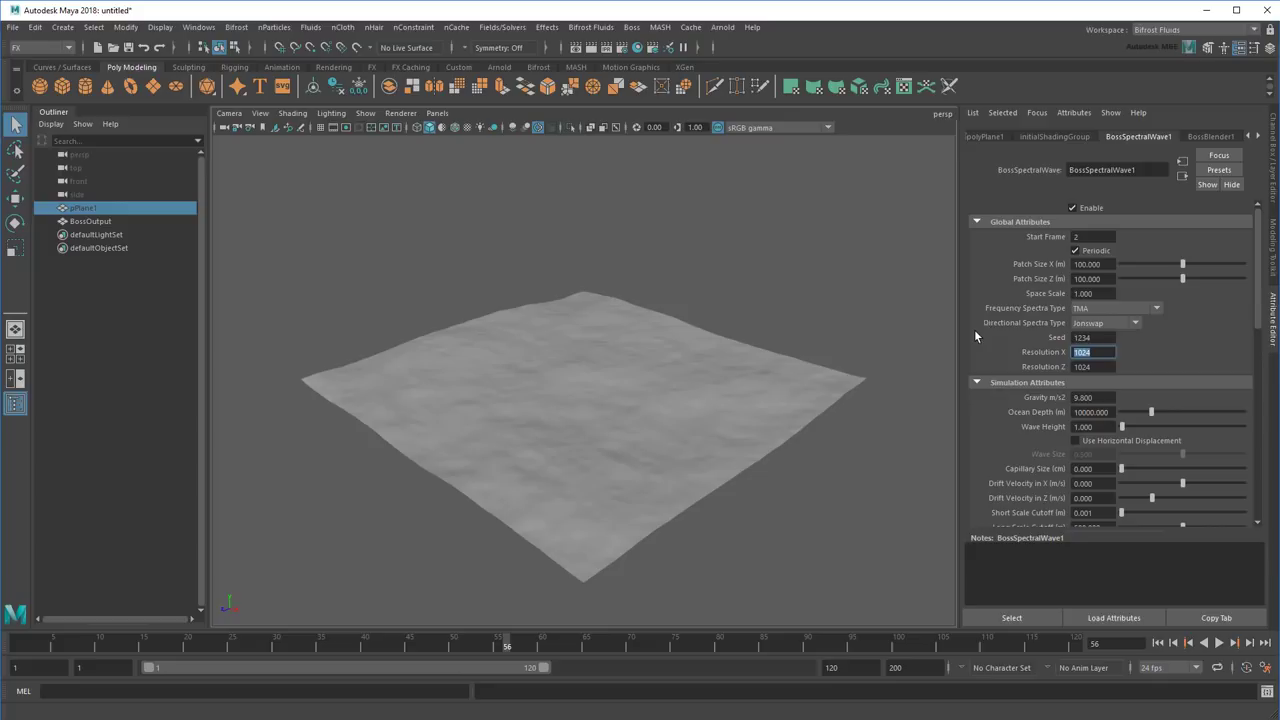
pyautogui.write('2')
pyautogui.press('Return')
pyautogui.click(932, 401)
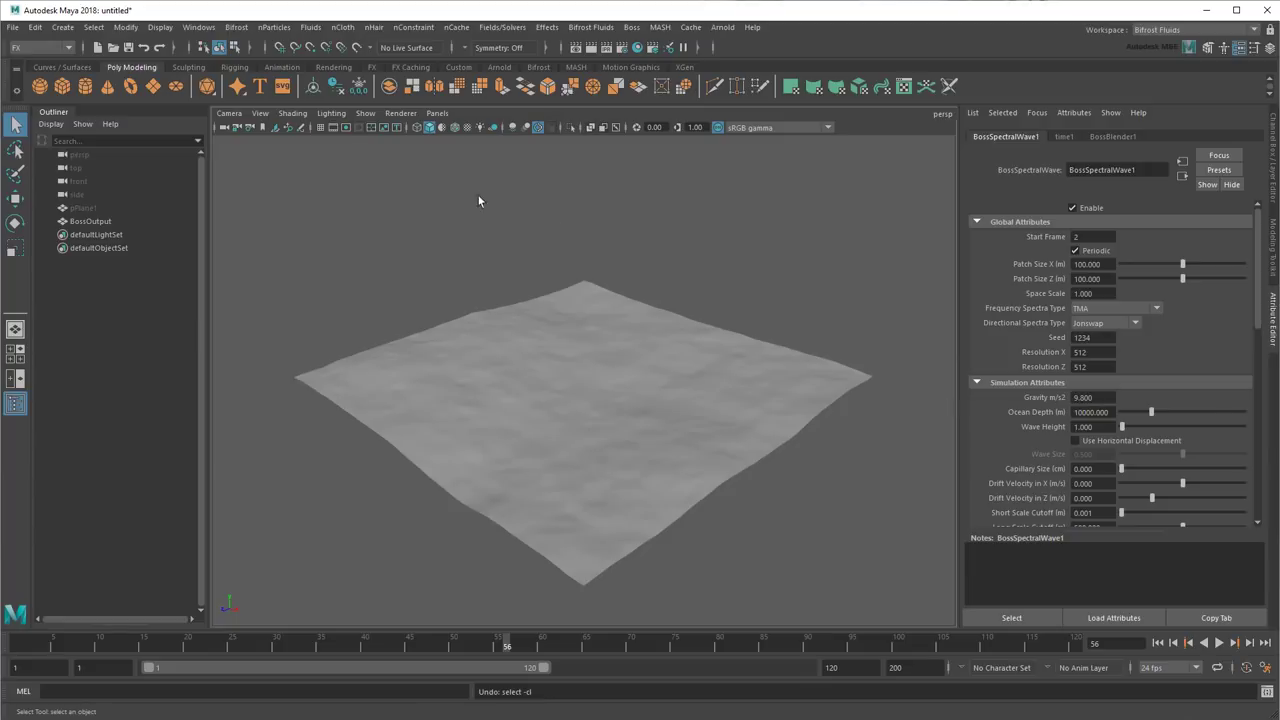
# Step: Save the preferences with the linear working unit at centimeter, with the grid hidden afterwards
pyautogui.click(320, 128)
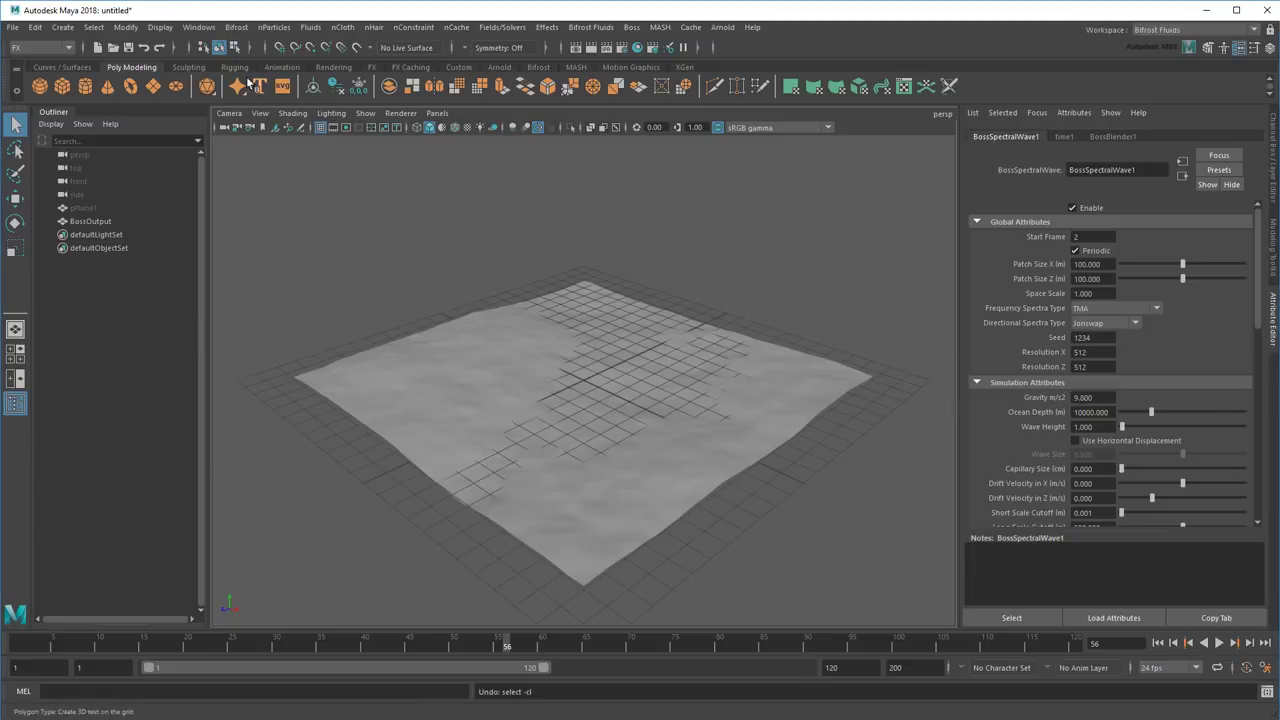
pyautogui.click(198, 27)
pyautogui.moveTo(300, 154)
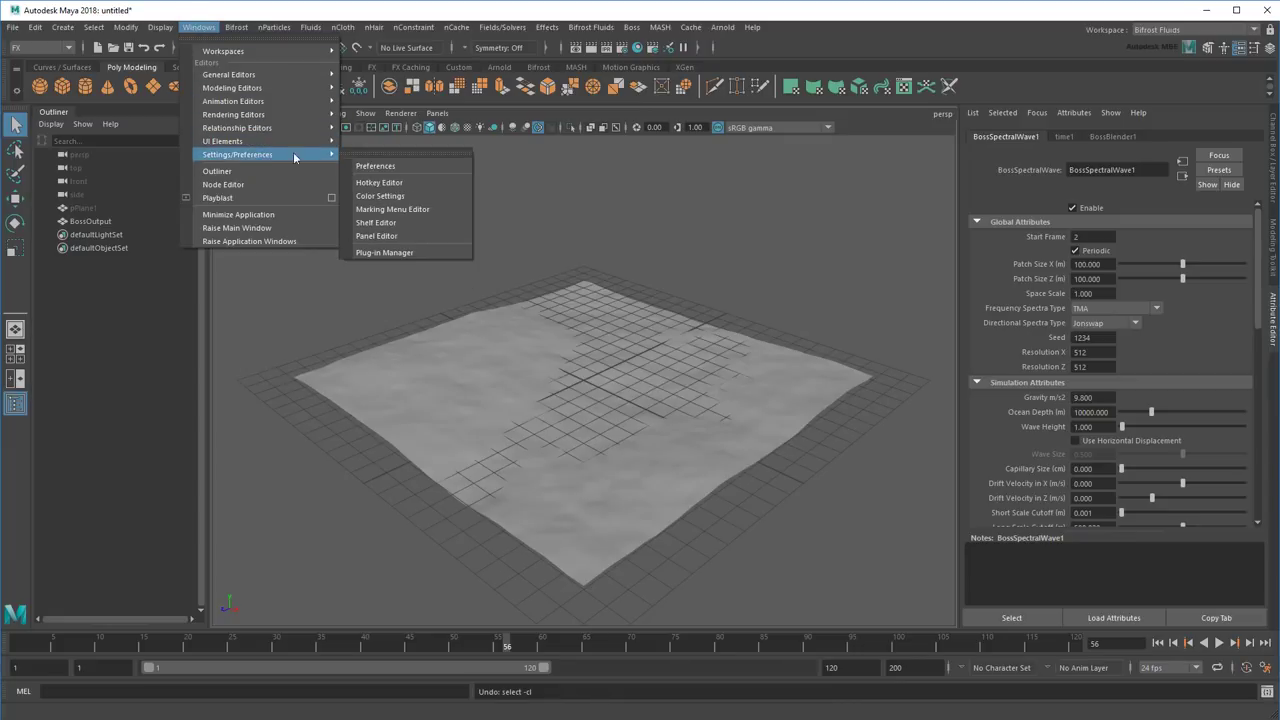
pyautogui.click(370, 169)
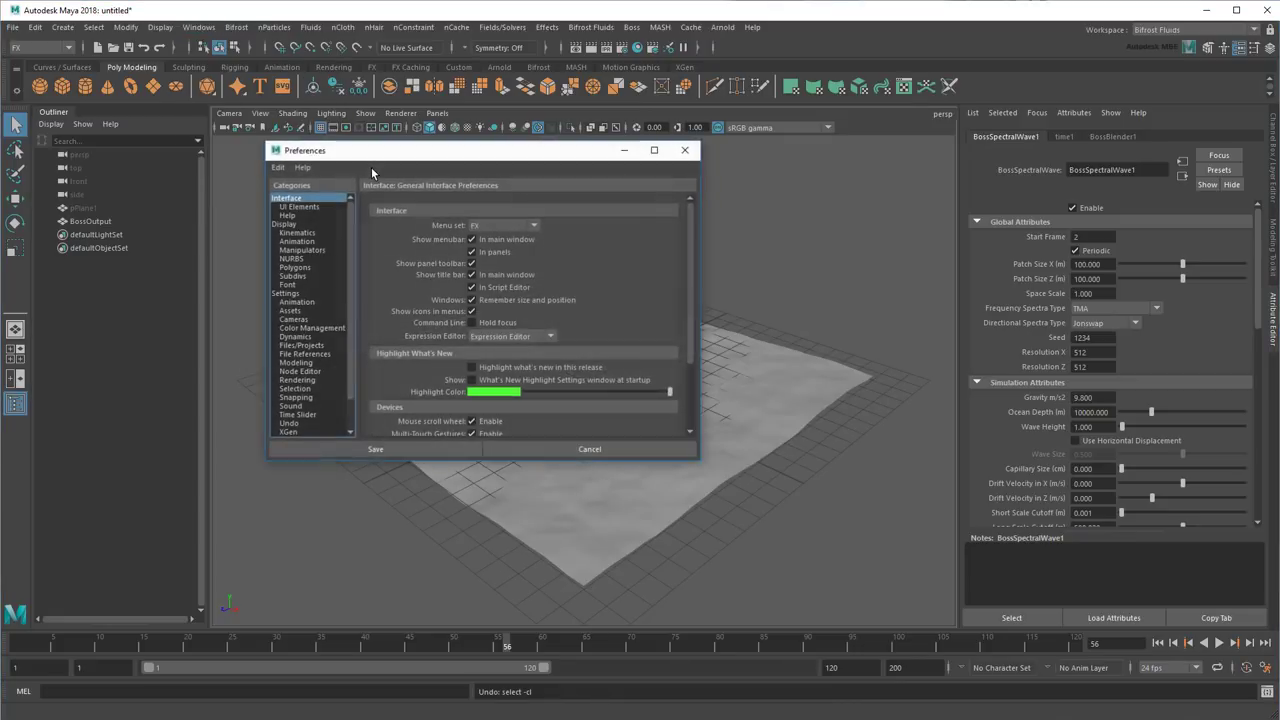
pyautogui.click(301, 293)
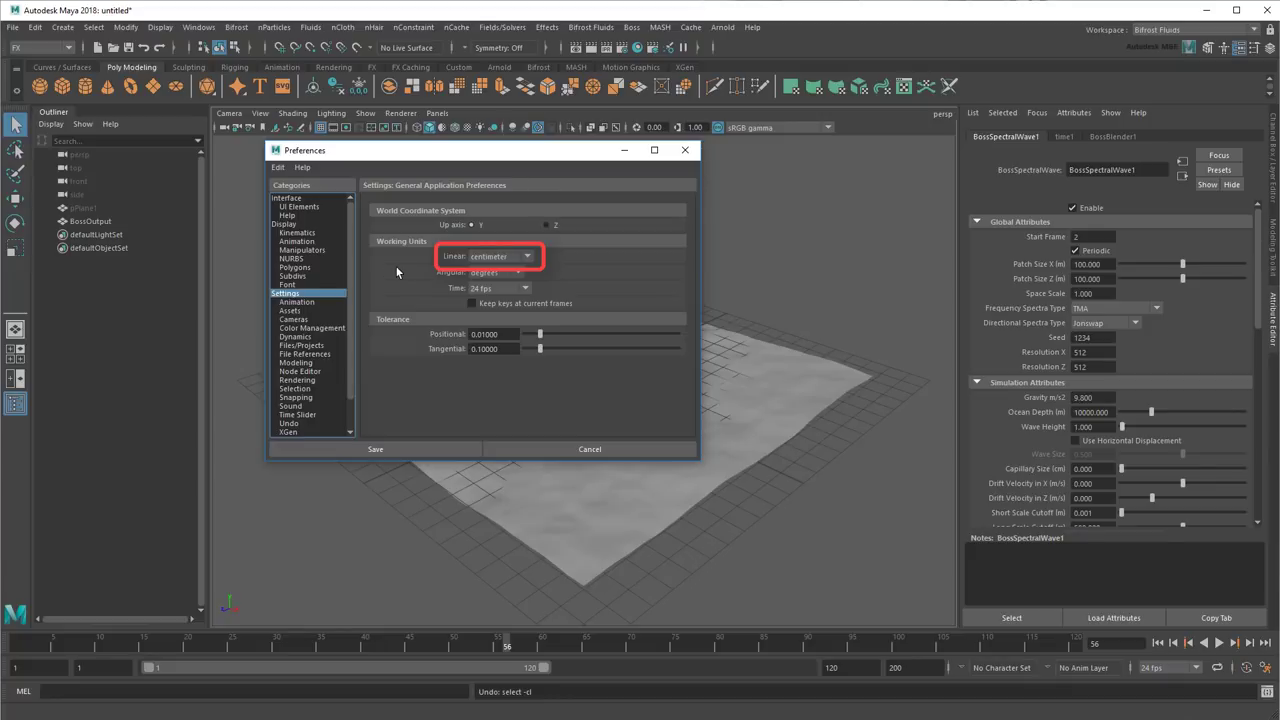
pyautogui.click(685, 150)
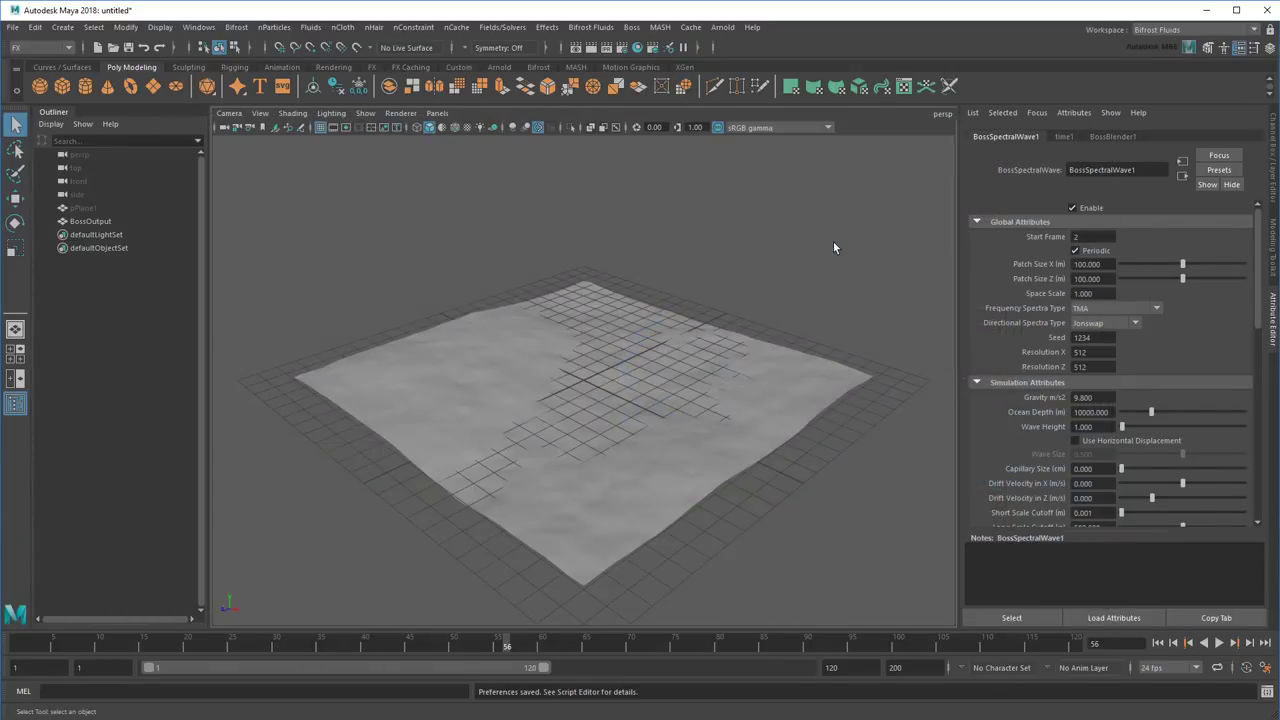
pyautogui.click(322, 127)
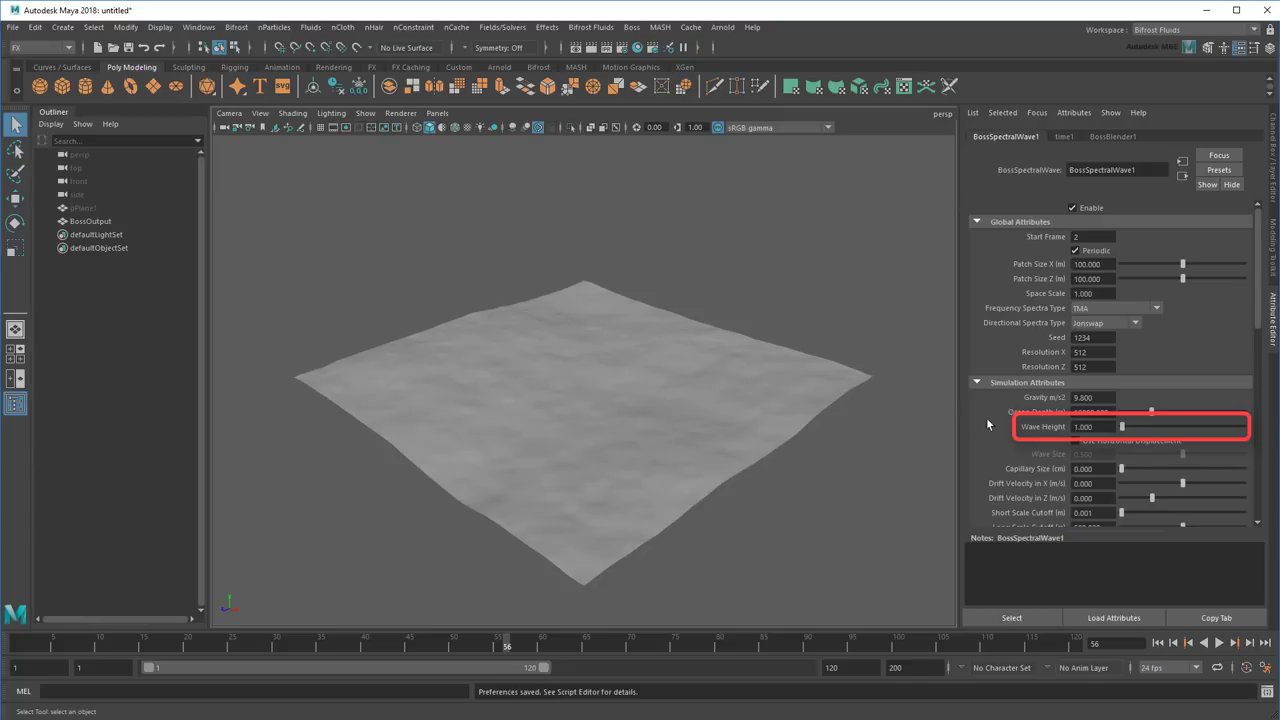
# Step: Preview Wave Heights of about 5 and 2.2 during playback, then undo back to 1.0
pyautogui.moveTo(1122, 426); pyautogui.dragTo(1127, 426)
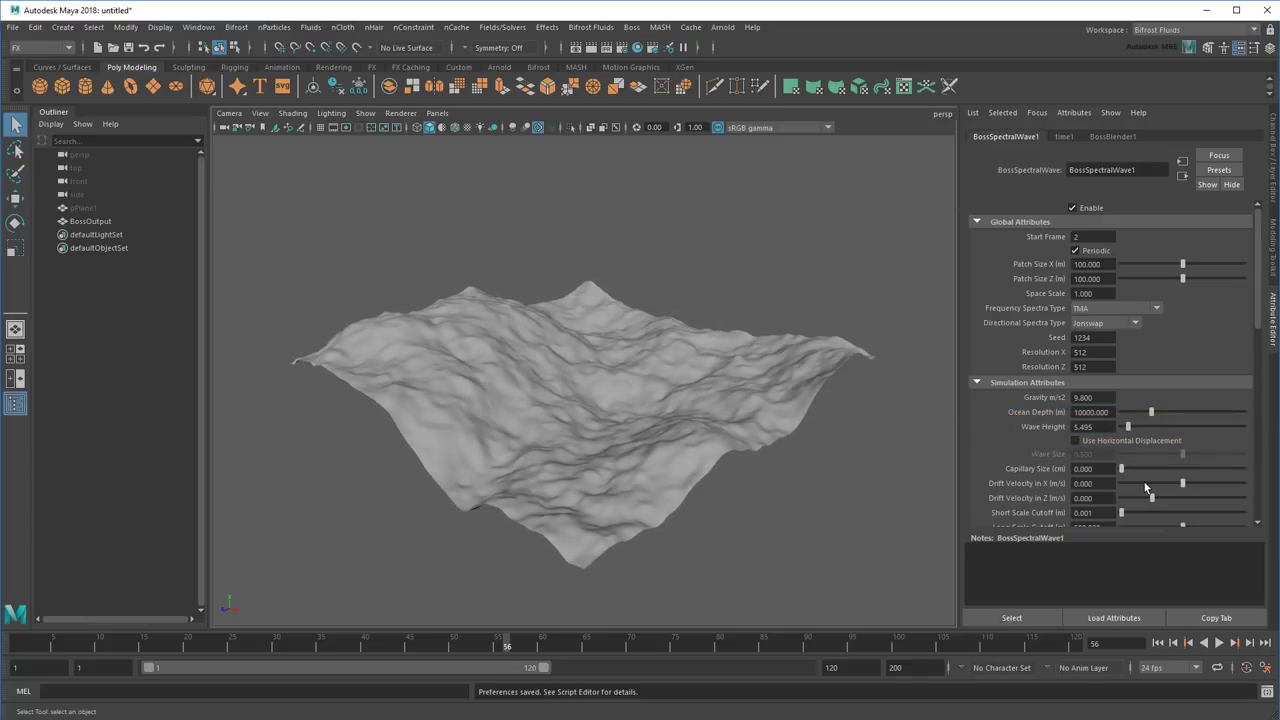
pyautogui.click(1219, 643)
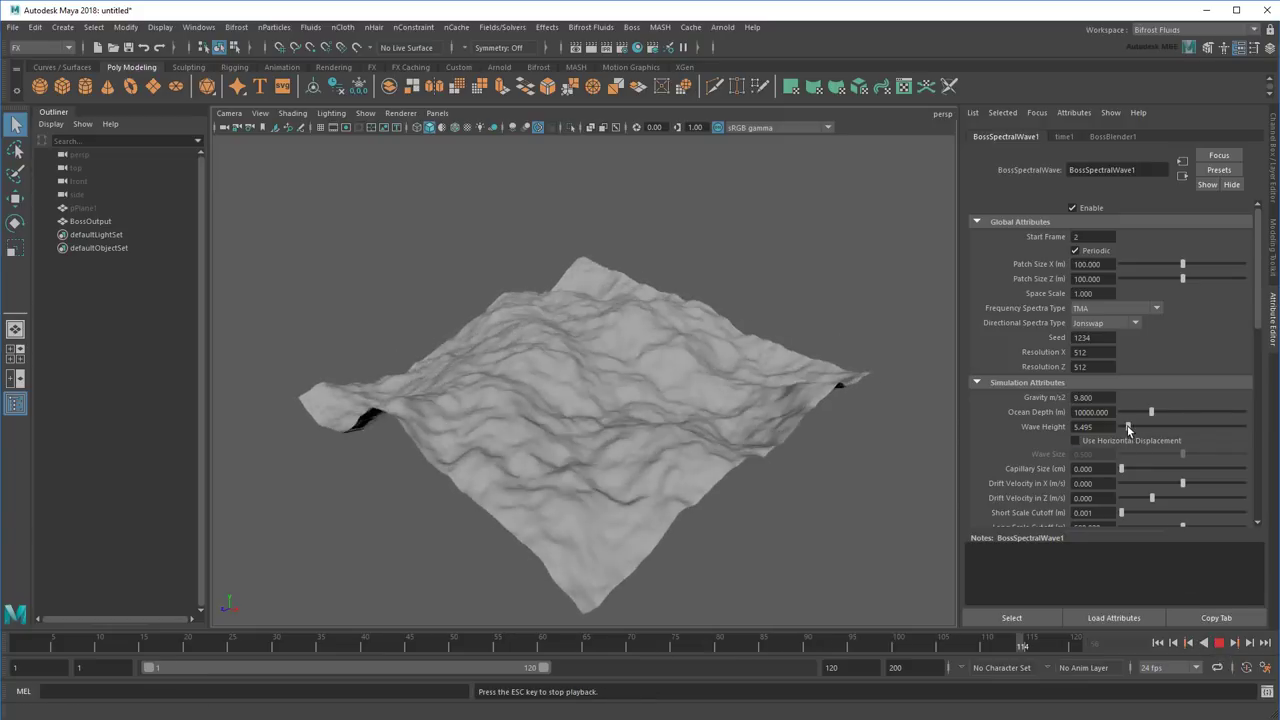
pyautogui.moveTo(1128, 425); pyautogui.dragTo(1123, 428)
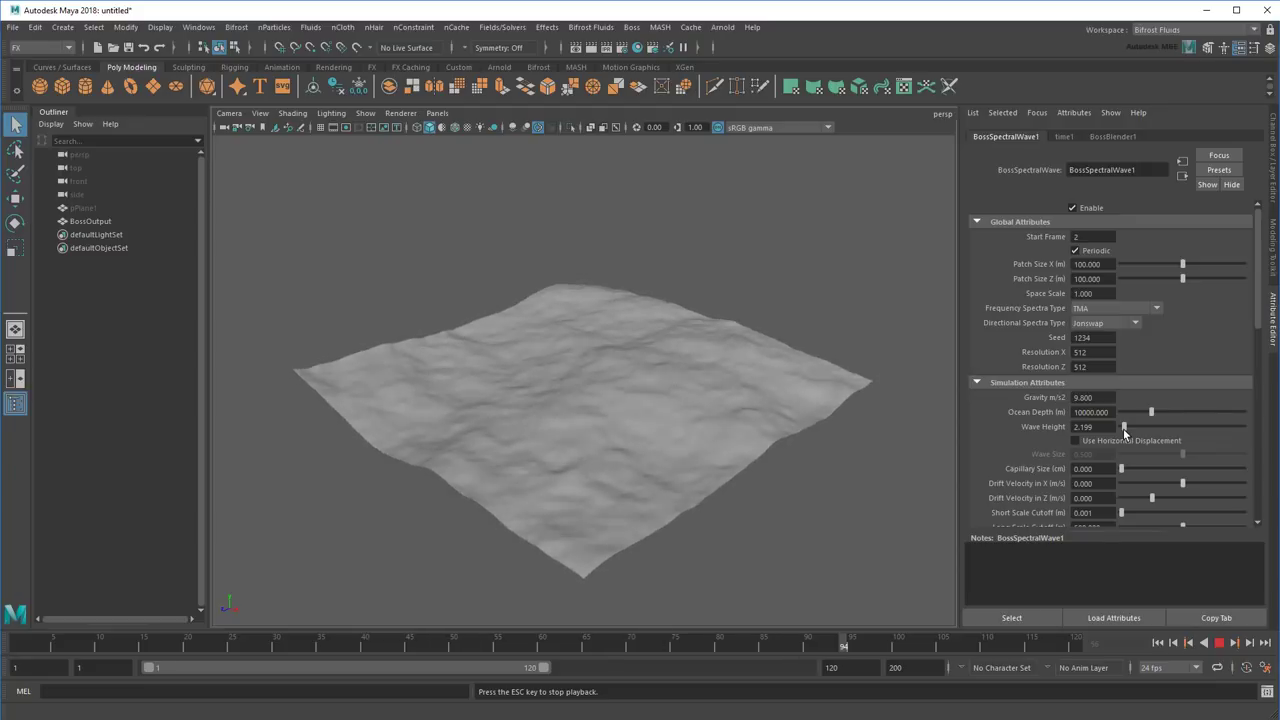
pyautogui.click(1219, 644)
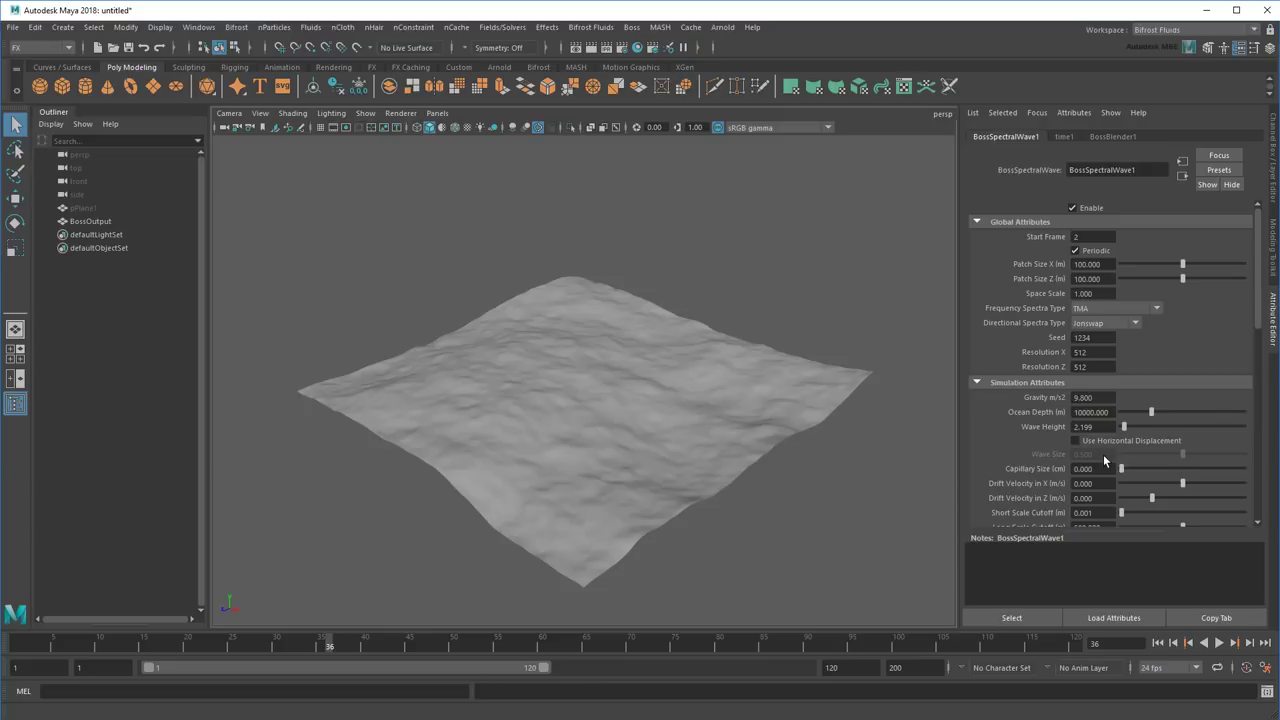
pyautogui.hotkey('ctrl', 'z')
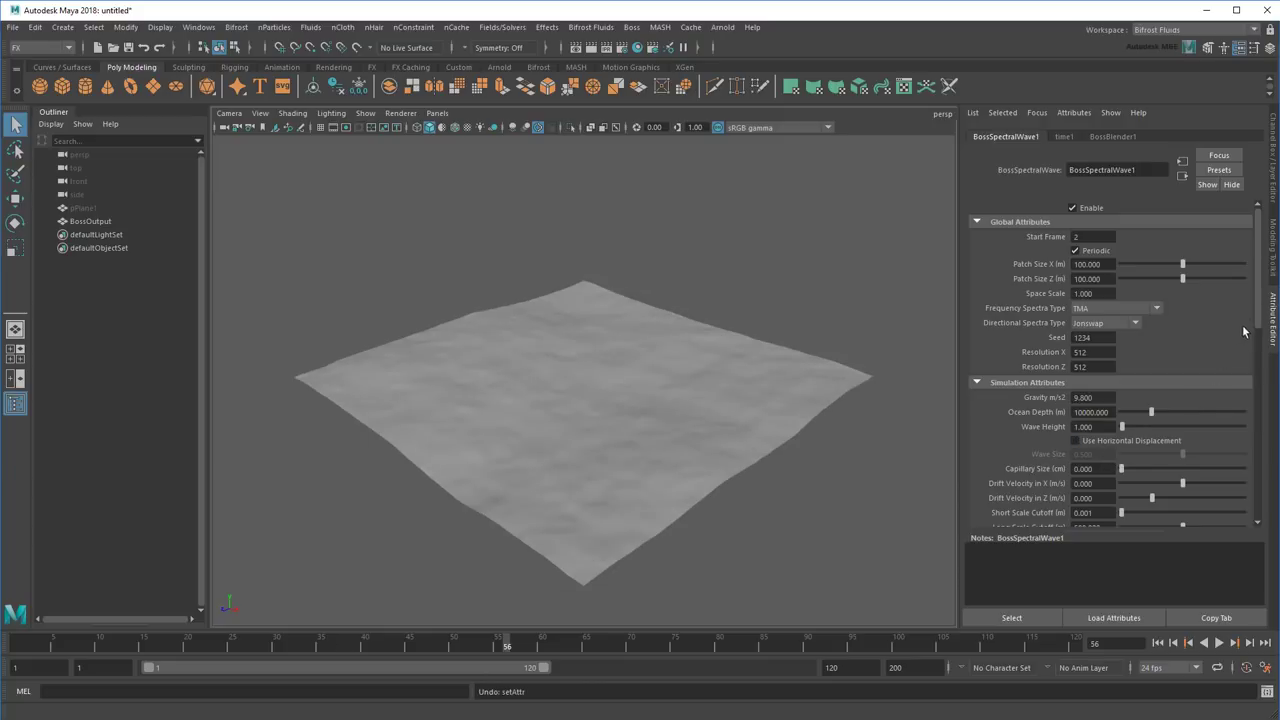
pyautogui.moveTo(1259, 318); pyautogui.dragTo(1262, 414)
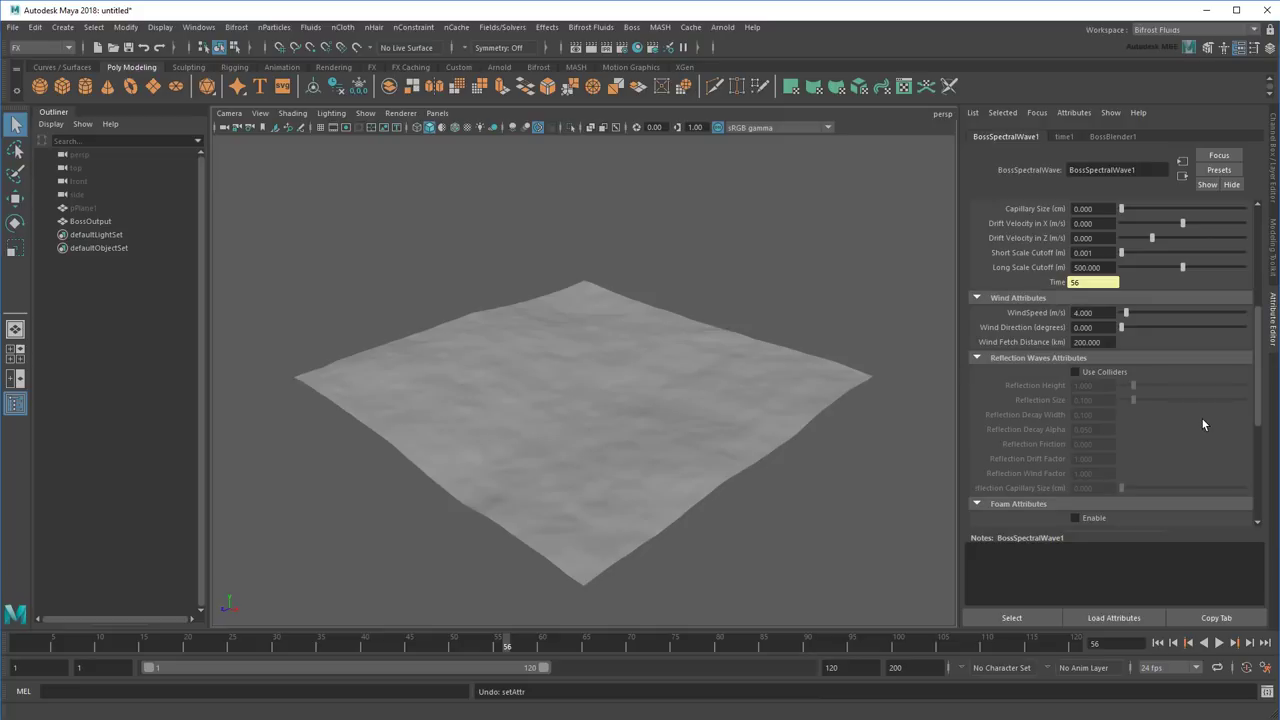
pyautogui.click(1085, 312)
pyautogui.write('15')
pyautogui.press('Return')
pyautogui.click(1219, 643)
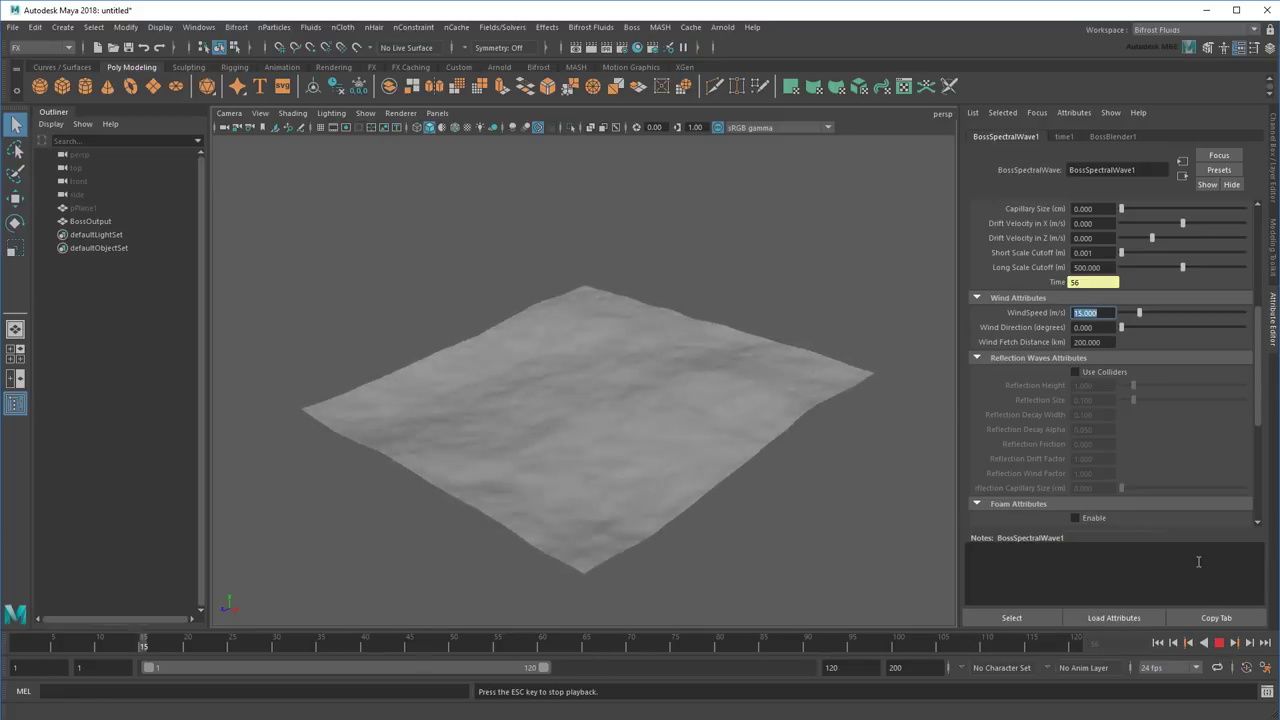
pyautogui.write('50')
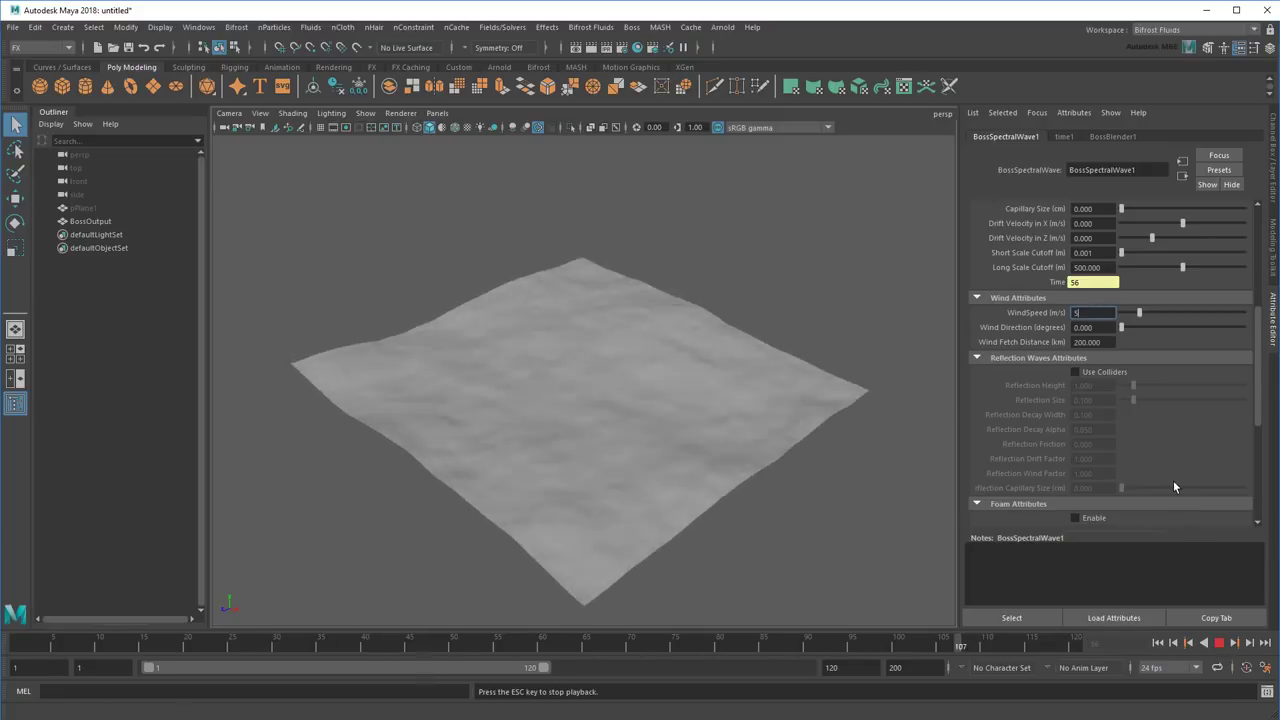
pyautogui.press('Return')
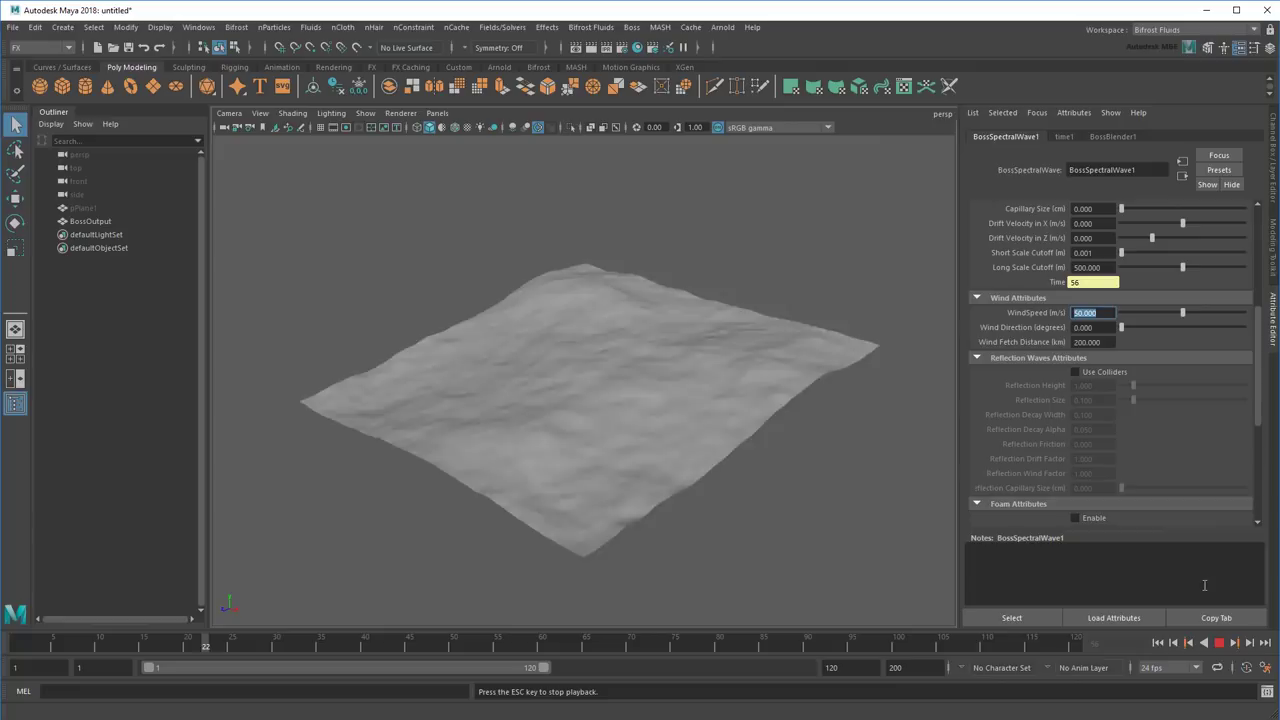
pyautogui.write('4')
pyautogui.press('Return')
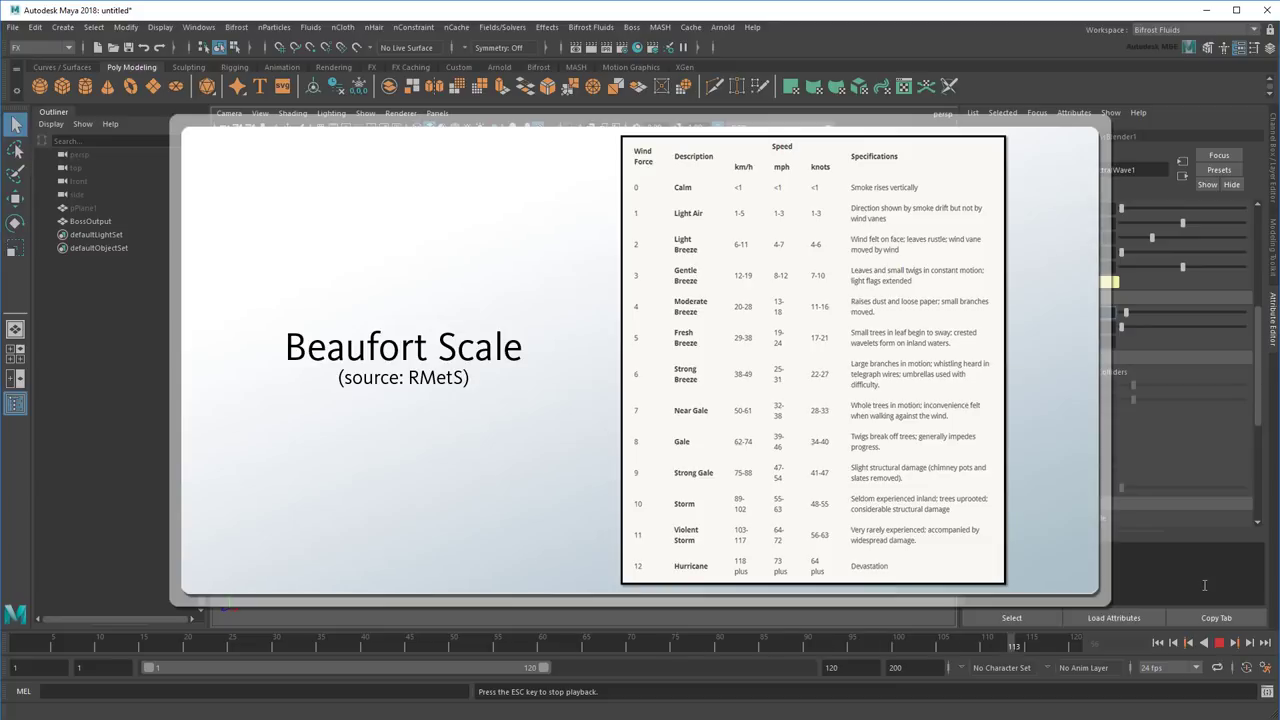
pyautogui.click(1220, 643)
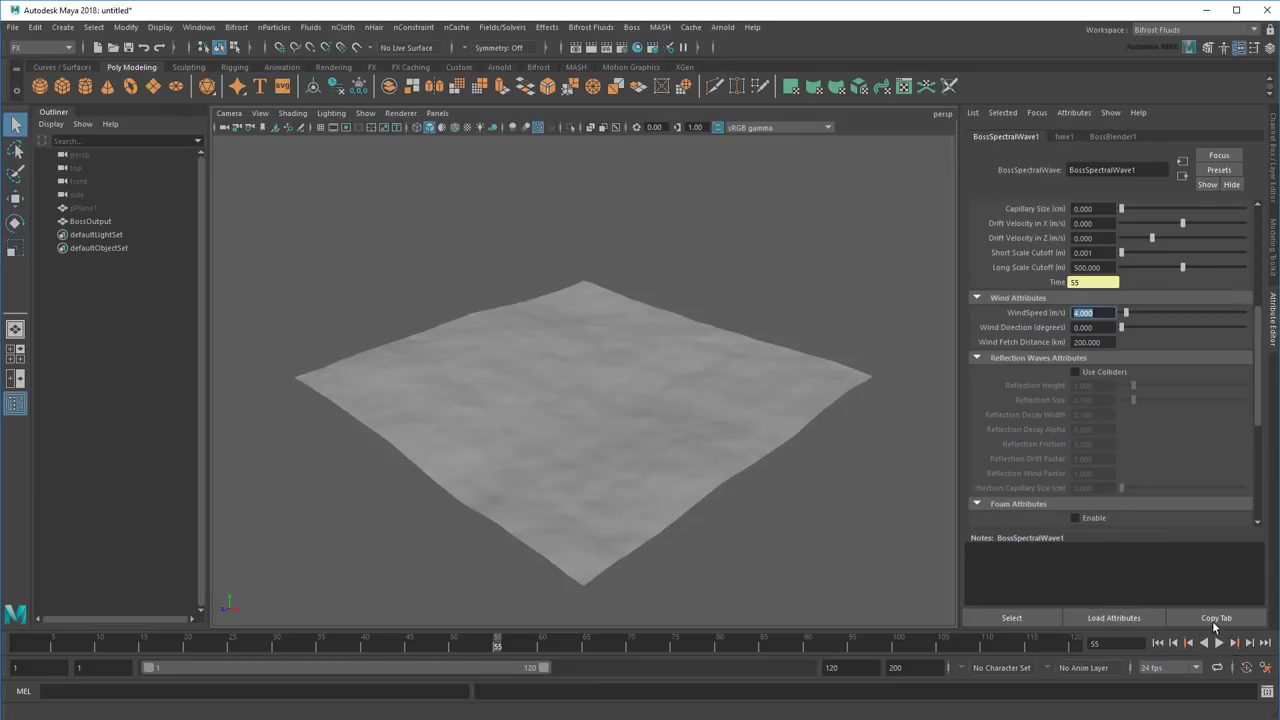
pyautogui.moveTo(1259, 428); pyautogui.dragTo(1266, 377)
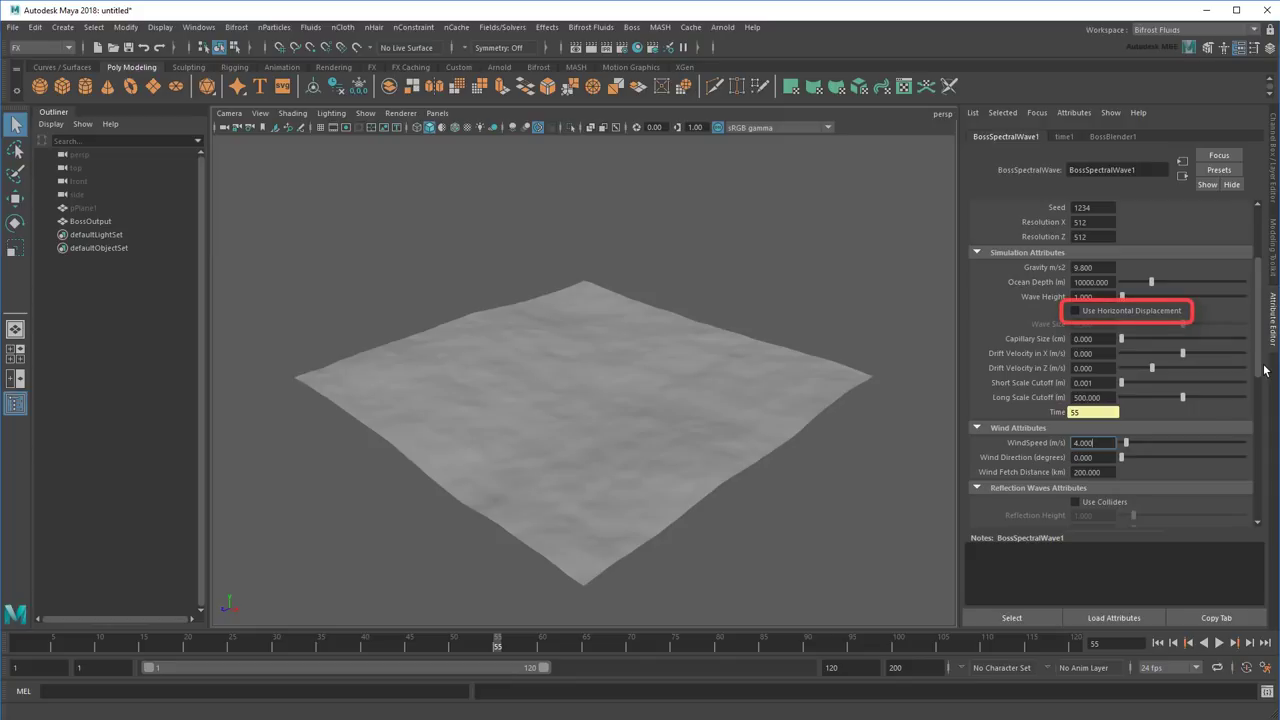
# Step: Enable Use Horizontal Displacement, set Wave Size to 3, and preview playback
pyautogui.click(1145, 314)
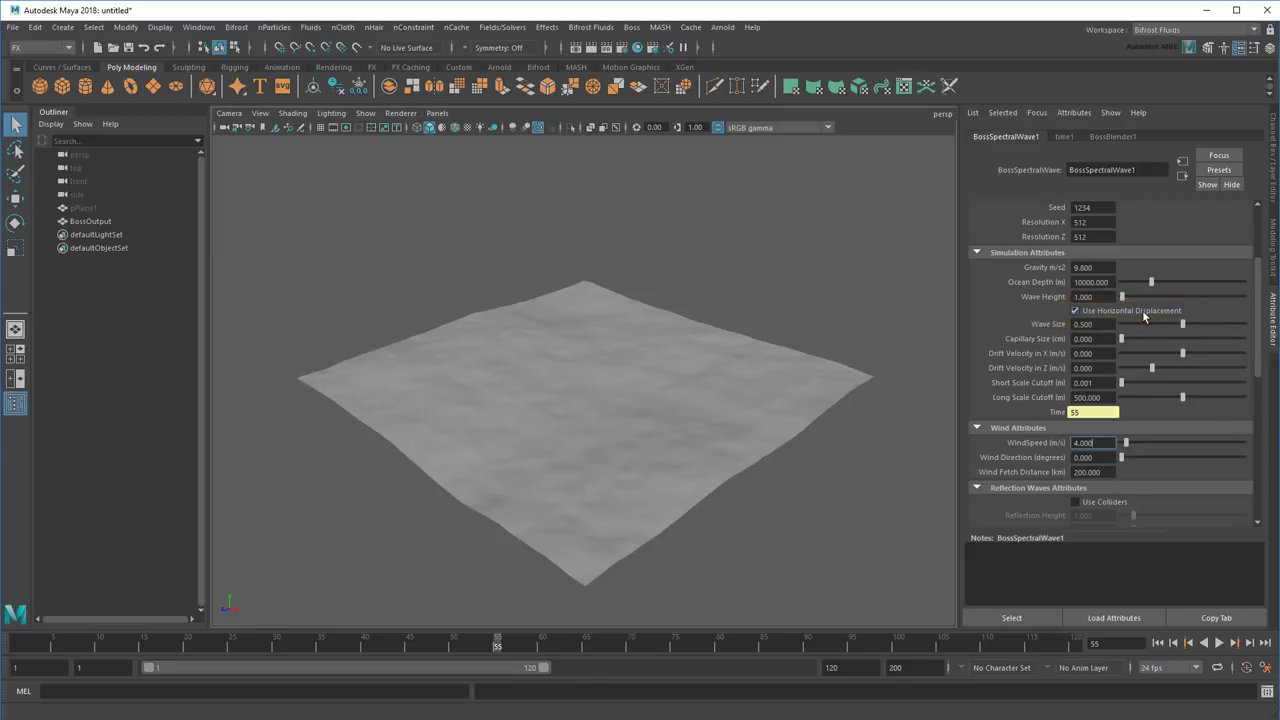
pyautogui.click(1110, 326)
pyautogui.write('3')
pyautogui.press('Return')
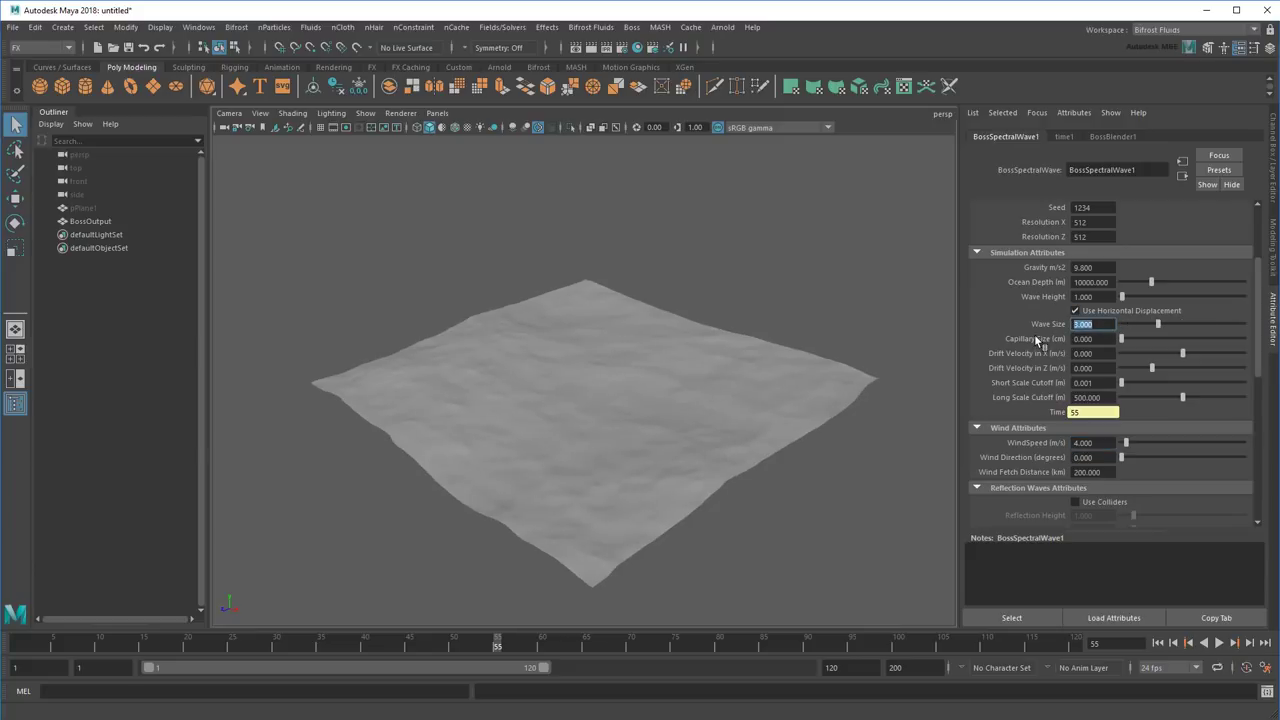
pyautogui.click(1219, 643)
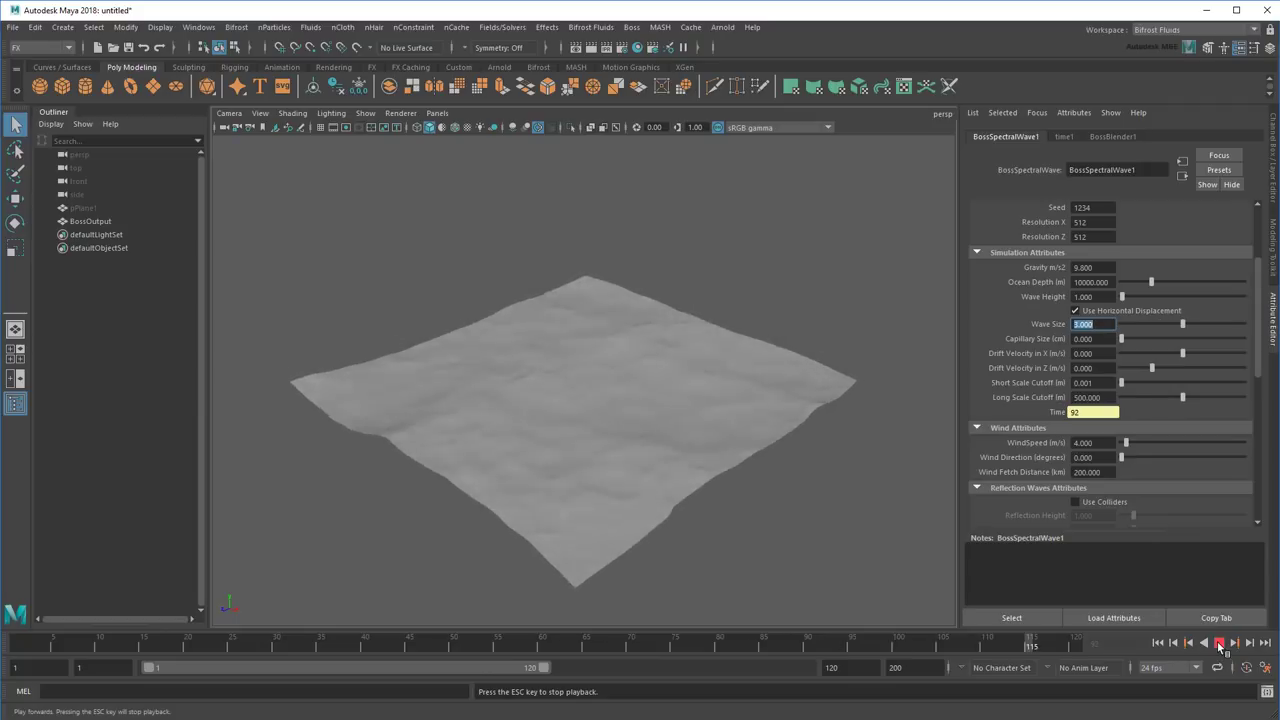
# Step: Test Wave Sizes 4 and 5 during playback, stopping at frame 19
pyautogui.write('4')
pyautogui.press('Return')
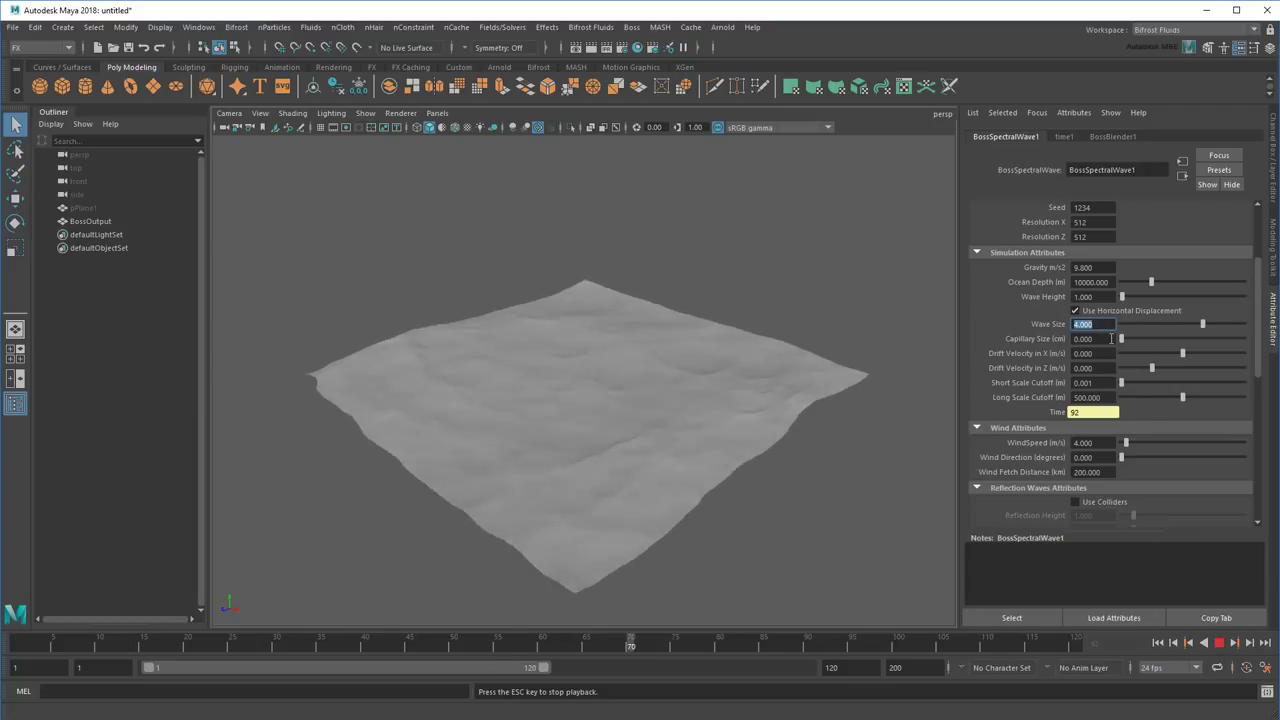
pyautogui.write('5')
pyautogui.press('Return')
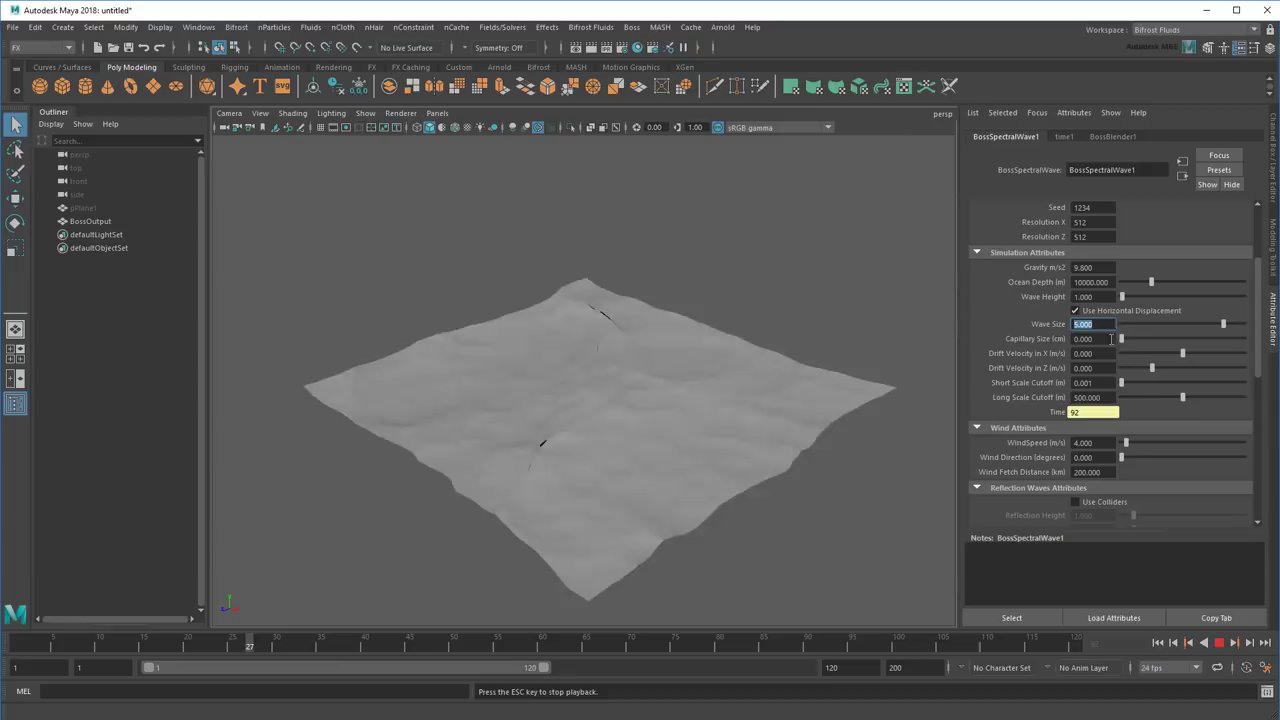
pyautogui.click(1218, 647)
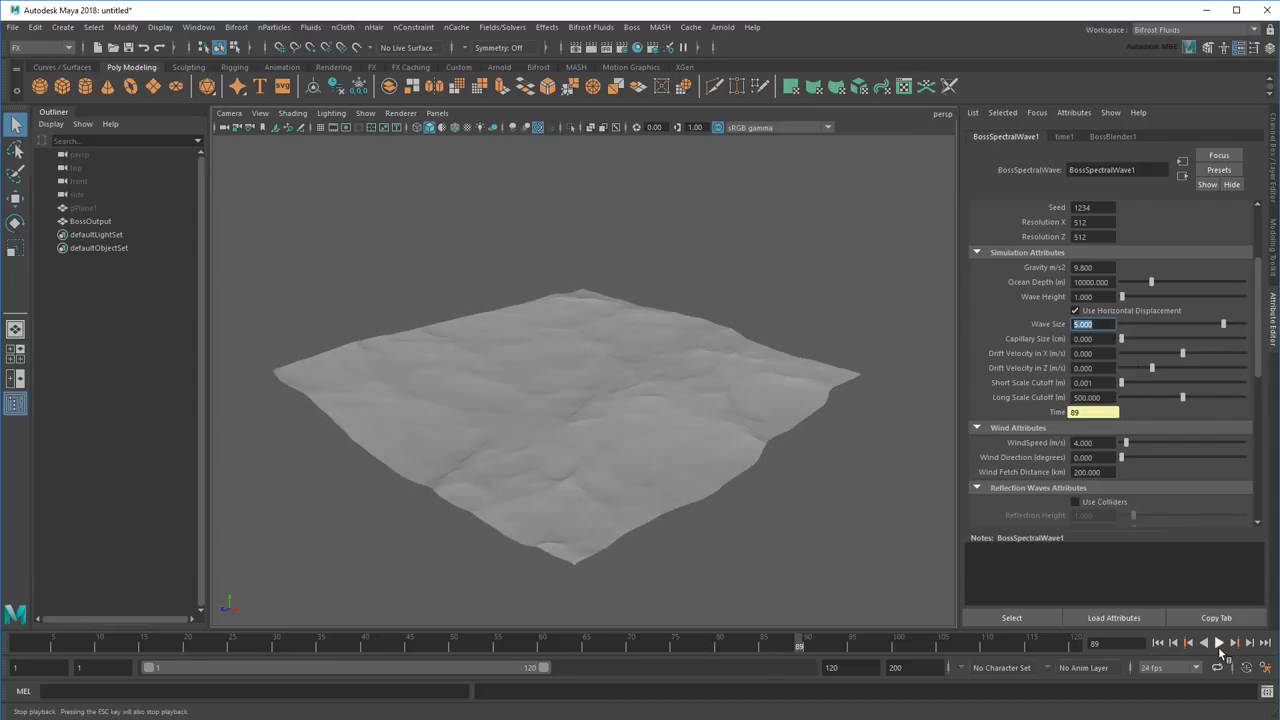
pyautogui.click(1218, 647)
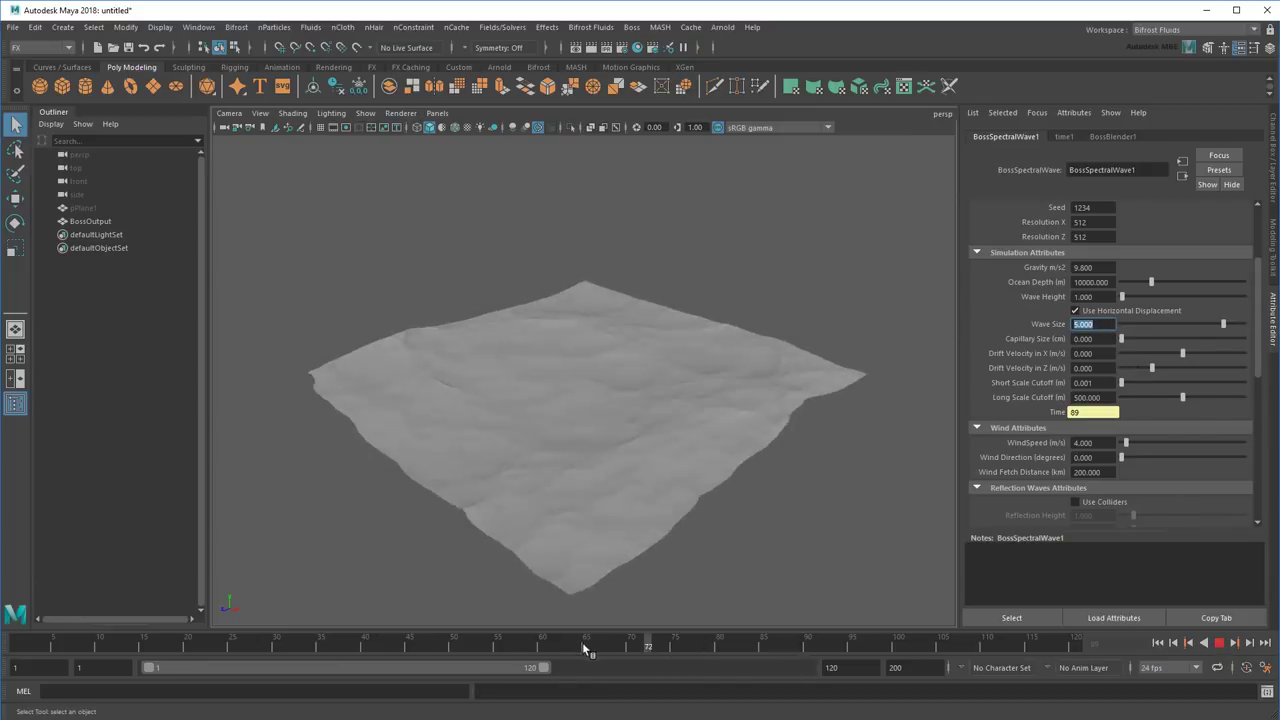
pyautogui.click(183, 642)
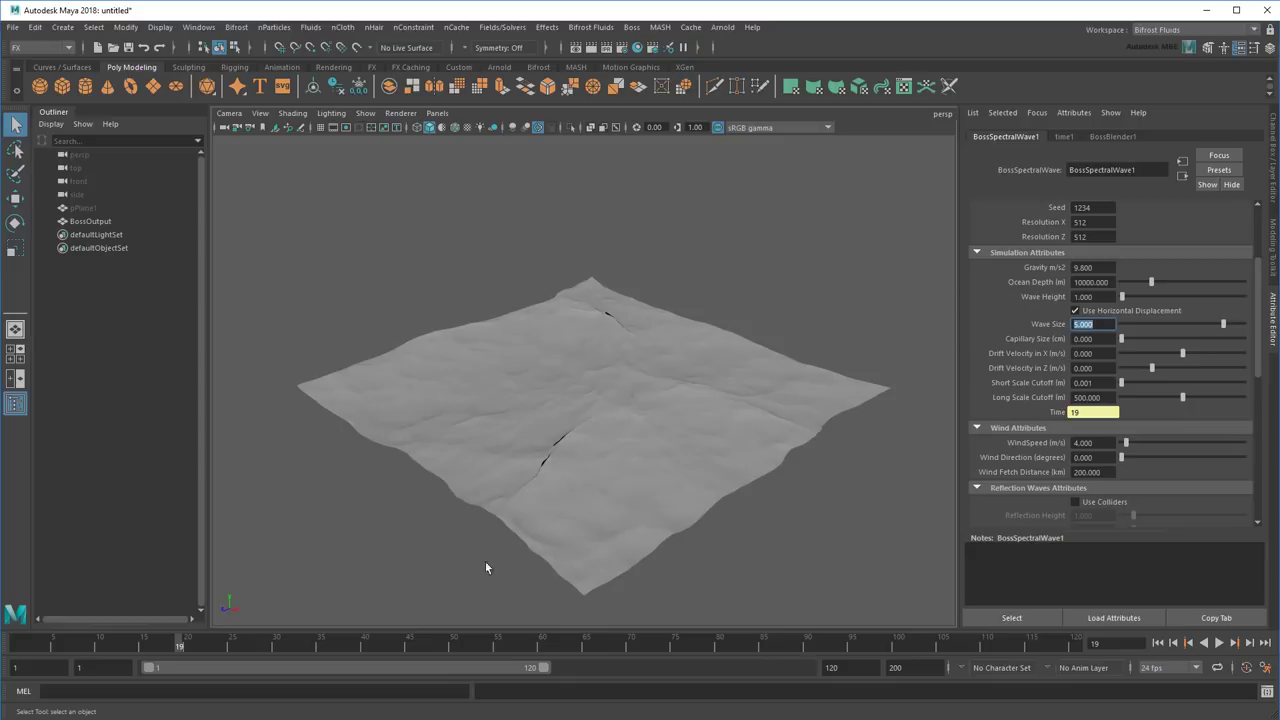
pyautogui.hotkey('ctrl', 'z')
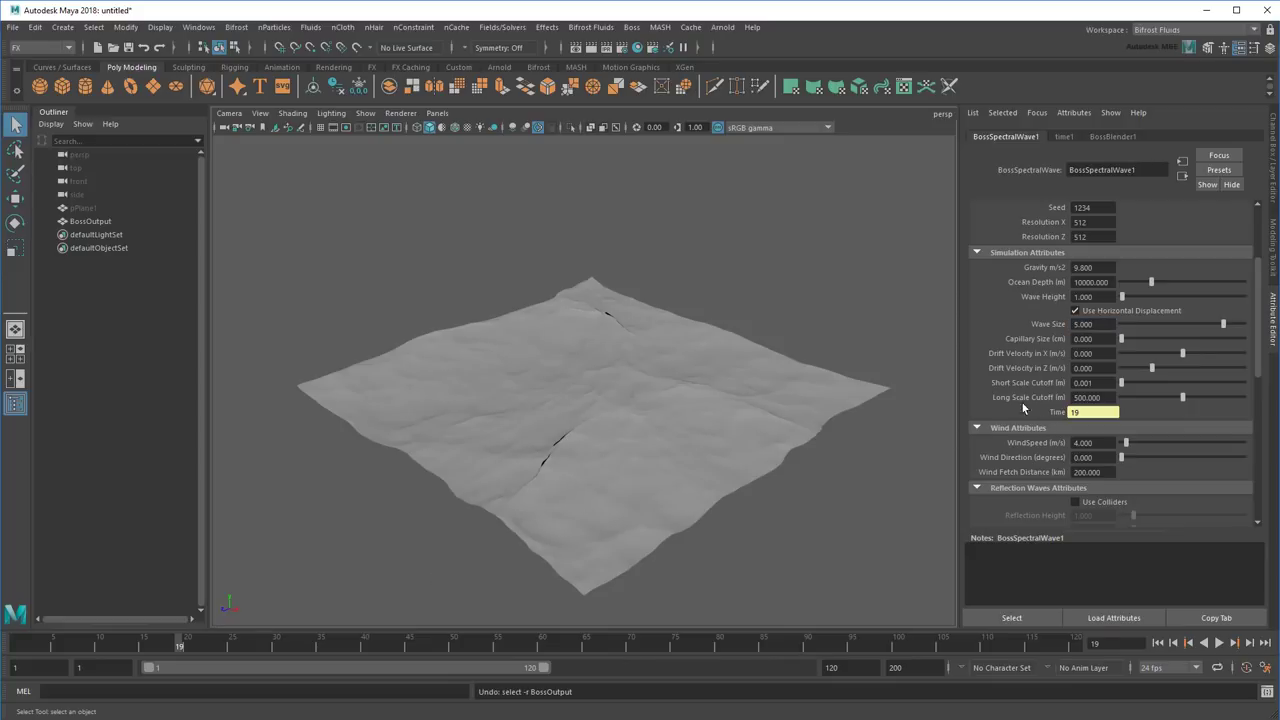
# Step: Settle on a Wave Size of 3.5 after retrying 4, and play the animation
pyautogui.click(1101, 326)
pyautogui.write('4')
pyautogui.press('Return')
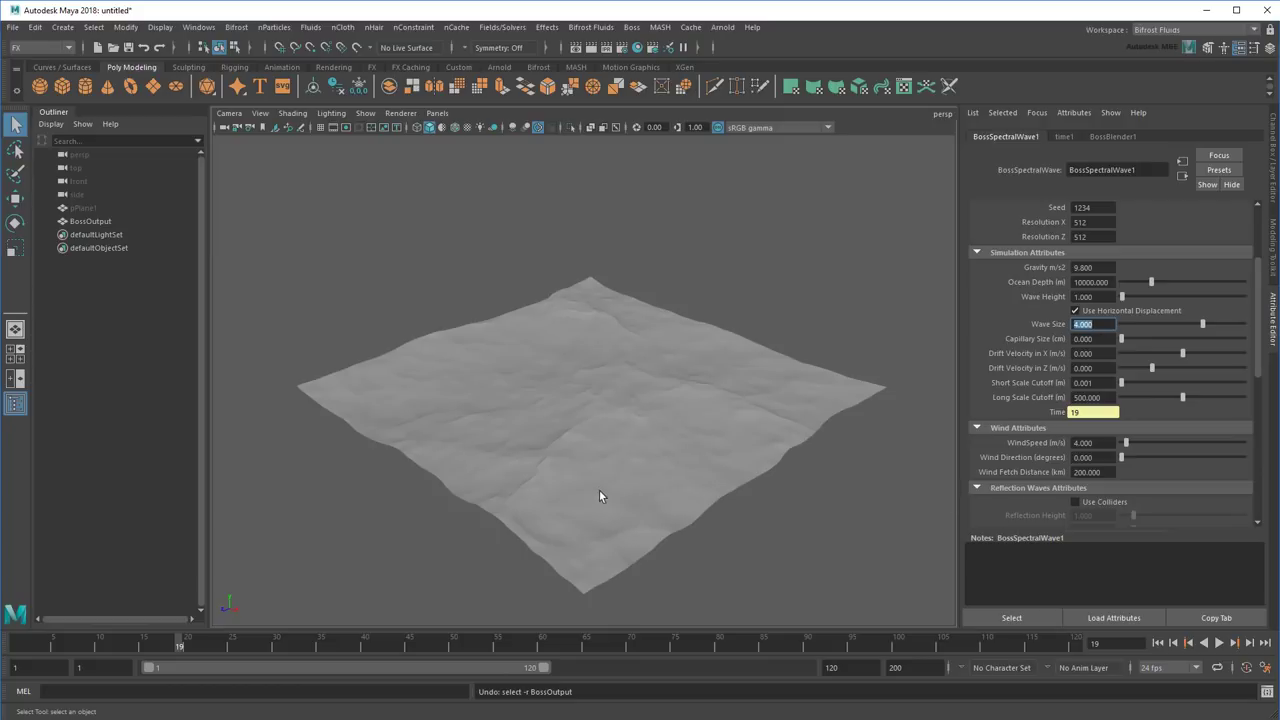
pyautogui.scroll(5, 598, 492)
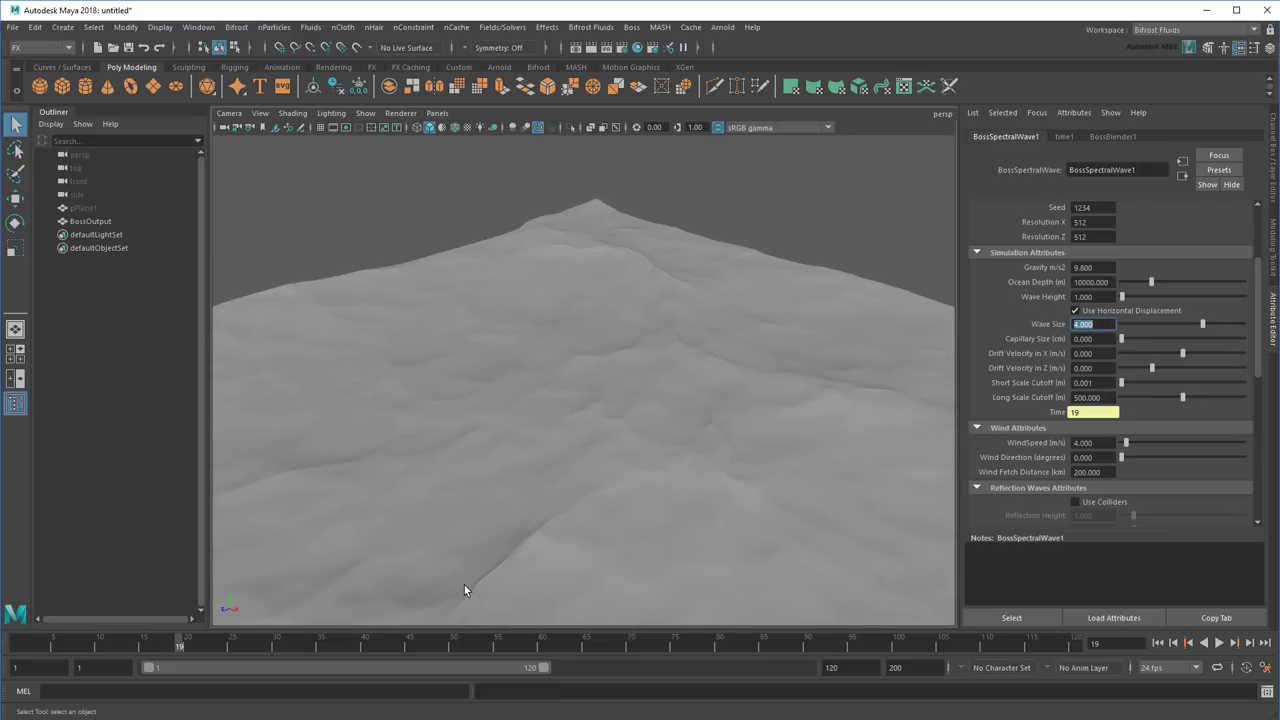
pyautogui.scroll(-5, 688, 486)
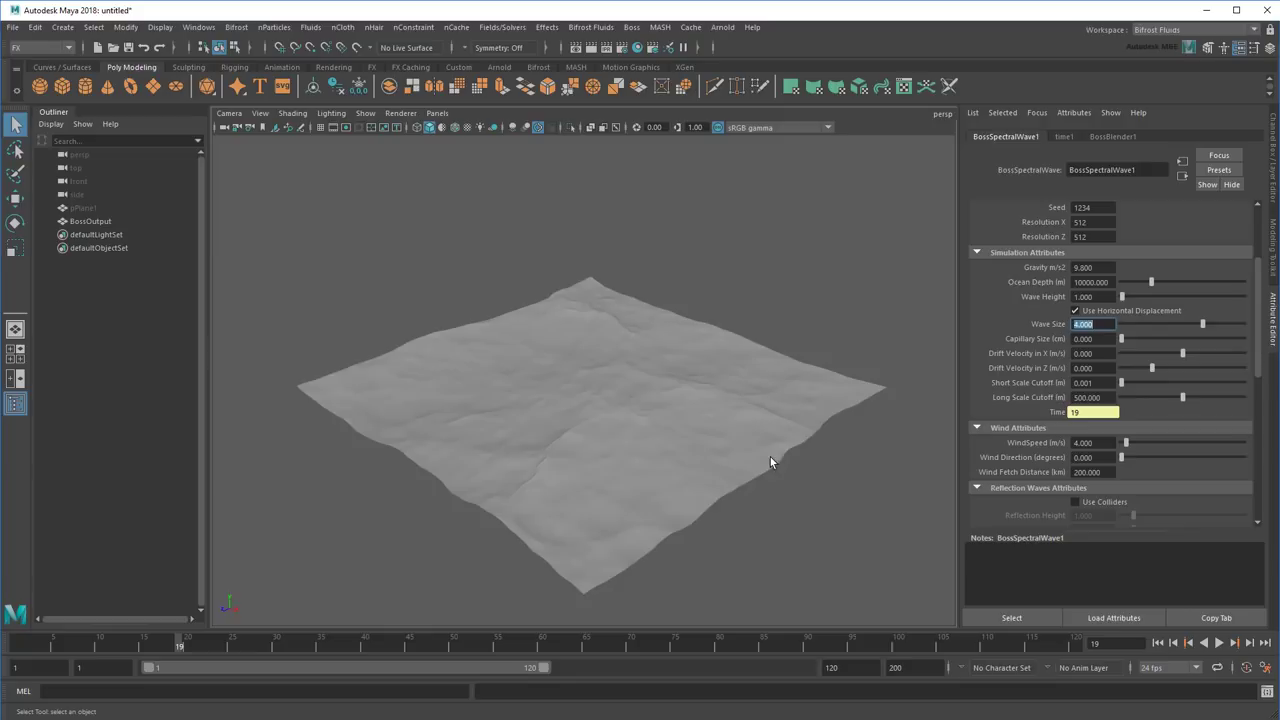
pyautogui.write('3.5')
pyautogui.press('Return')
pyautogui.click(1222, 644)
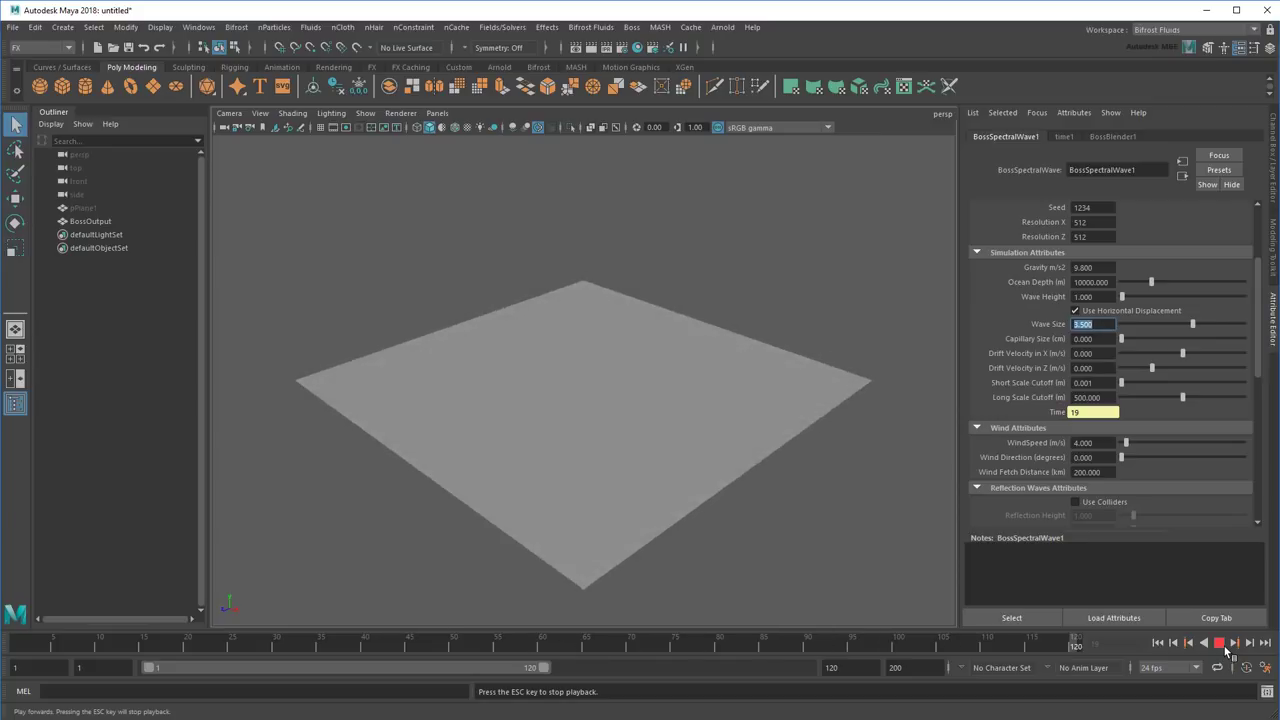
# Step: Add a second spectral wave solver, BossSpectralWave2, and minimize the Boss window
pyautogui.click(1220, 644)
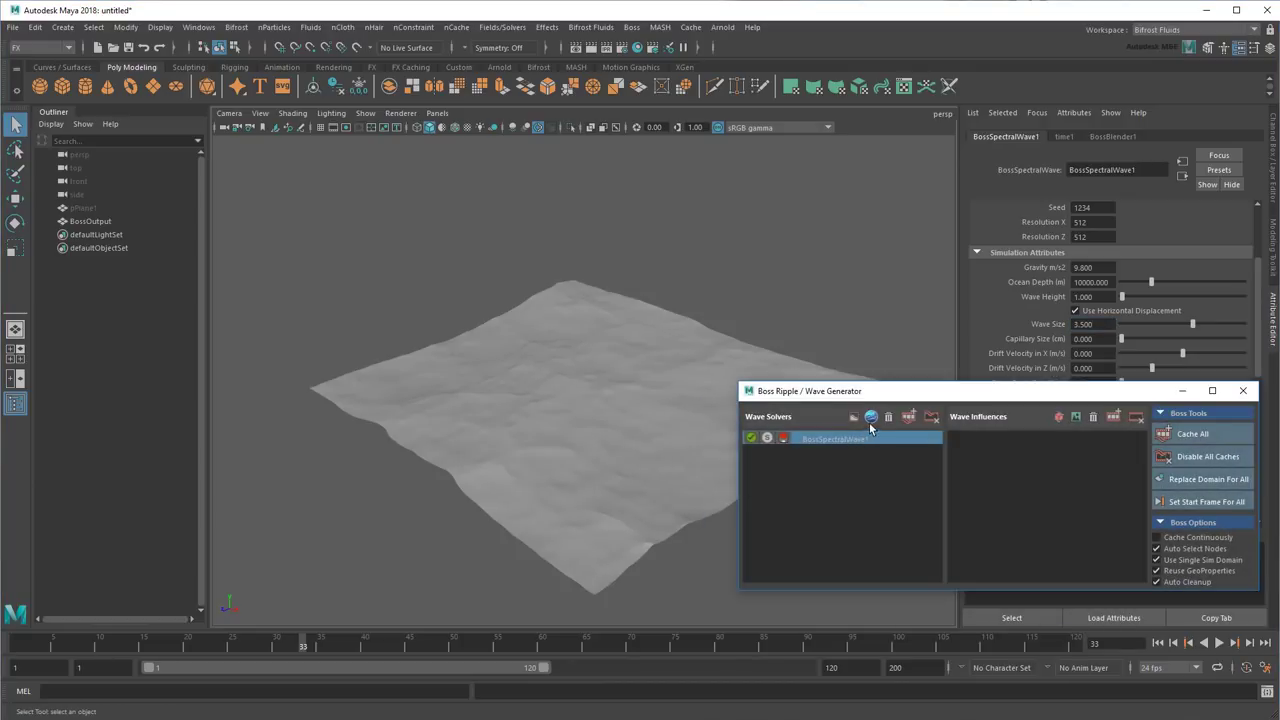
pyautogui.click(870, 418)
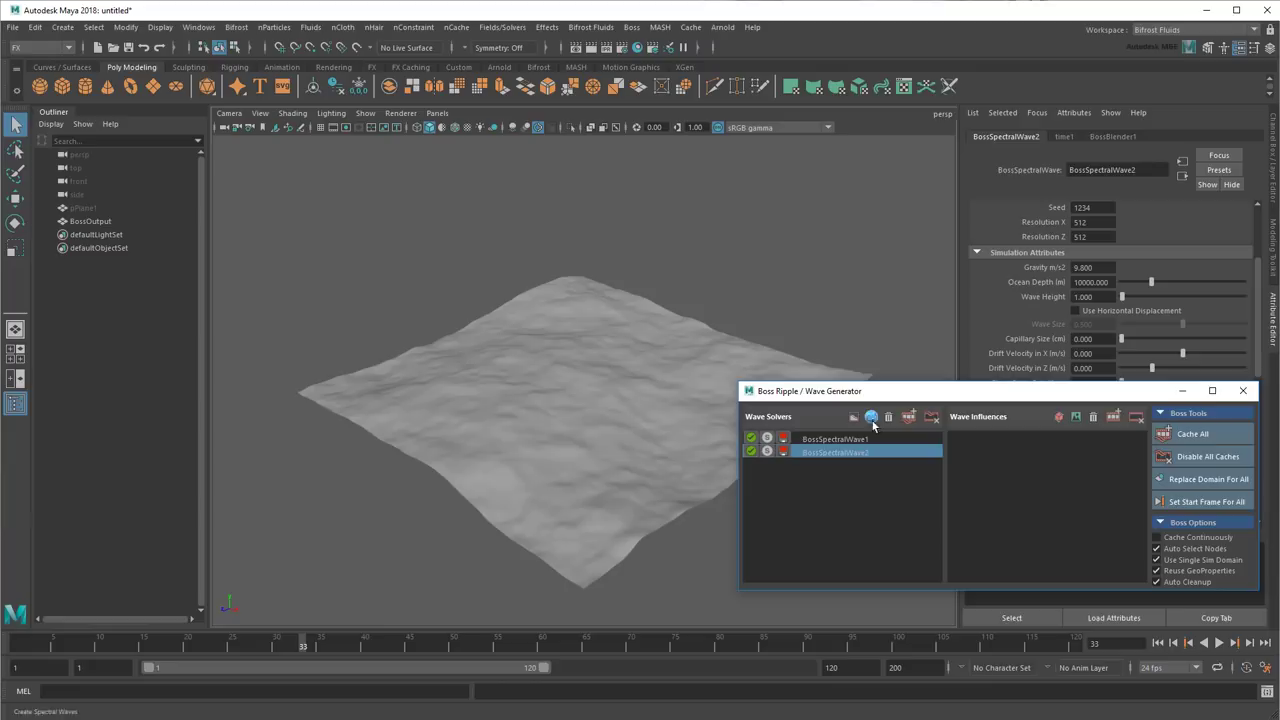
pyautogui.click(1183, 391)
# Step: Preview the ocean animation from the first frame, then cache all wave solvers
pyautogui.click(1158, 643)
pyautogui.click(1219, 643)
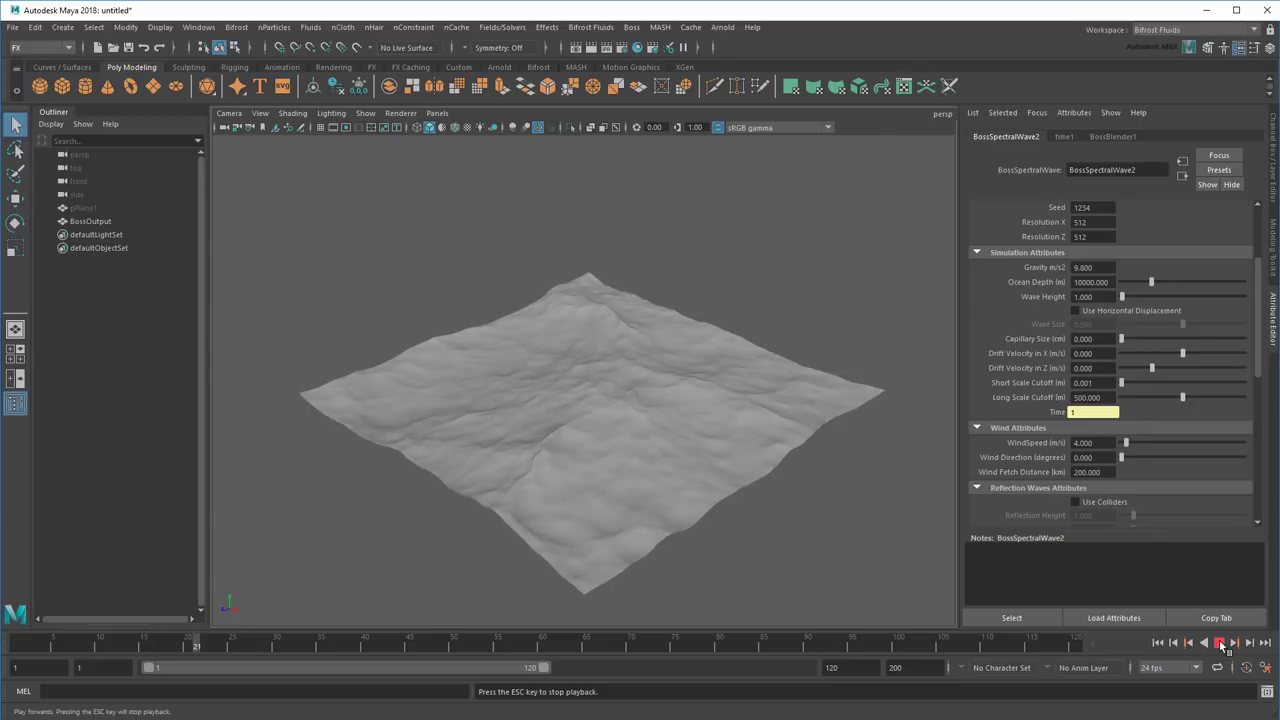
pyautogui.click(1219, 643)
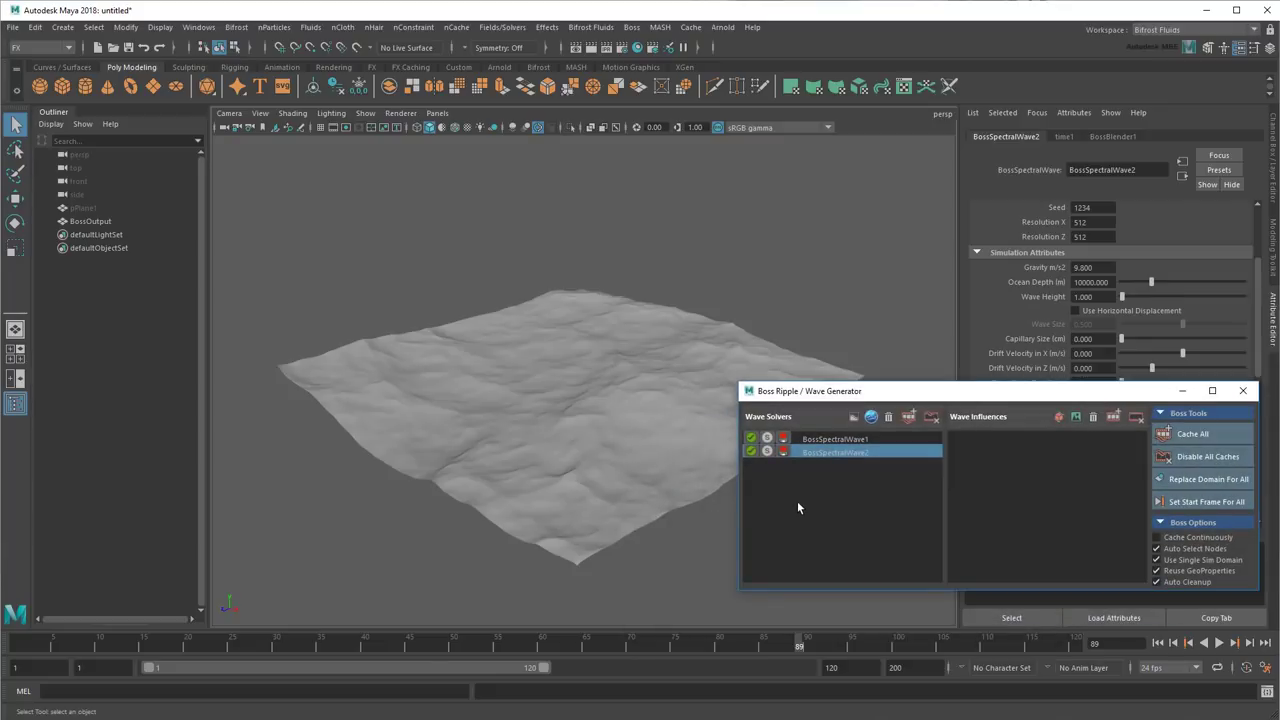
pyautogui.click(1224, 432)
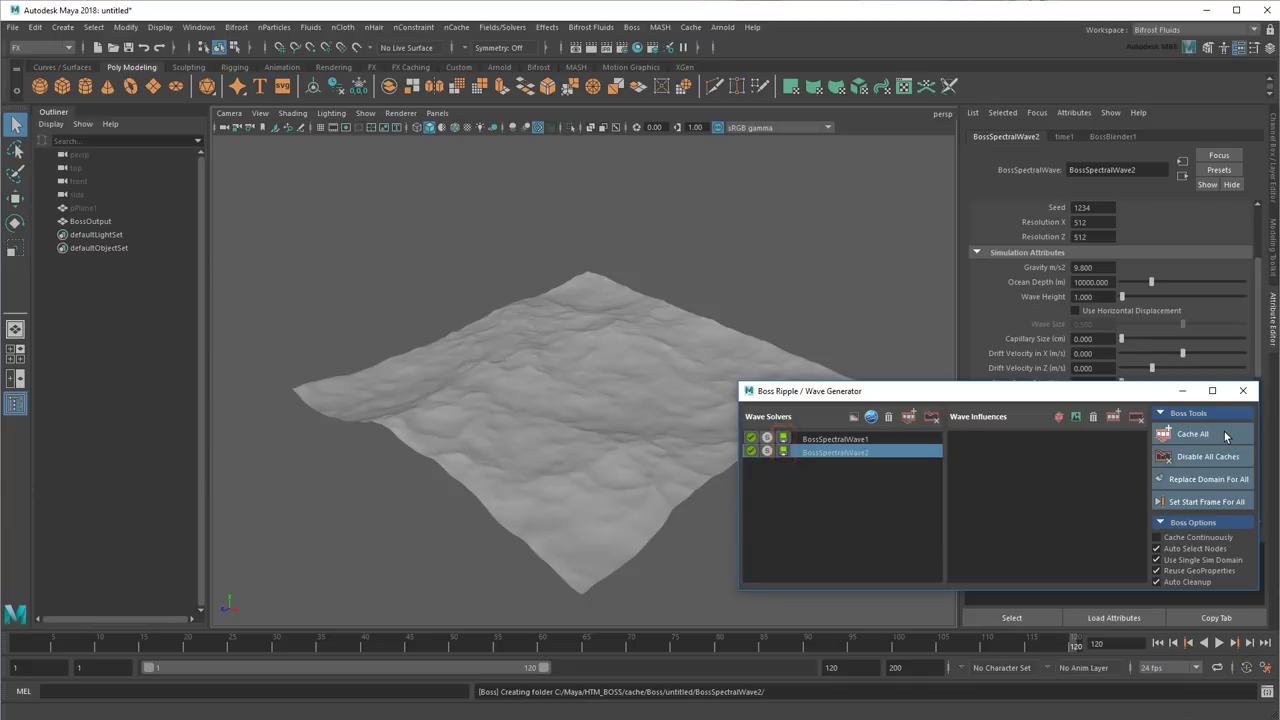
# Step: Play the cached ocean animation to frame 89 and close the Boss Ripple / Wave Generator window
pyautogui.click(1182, 390)
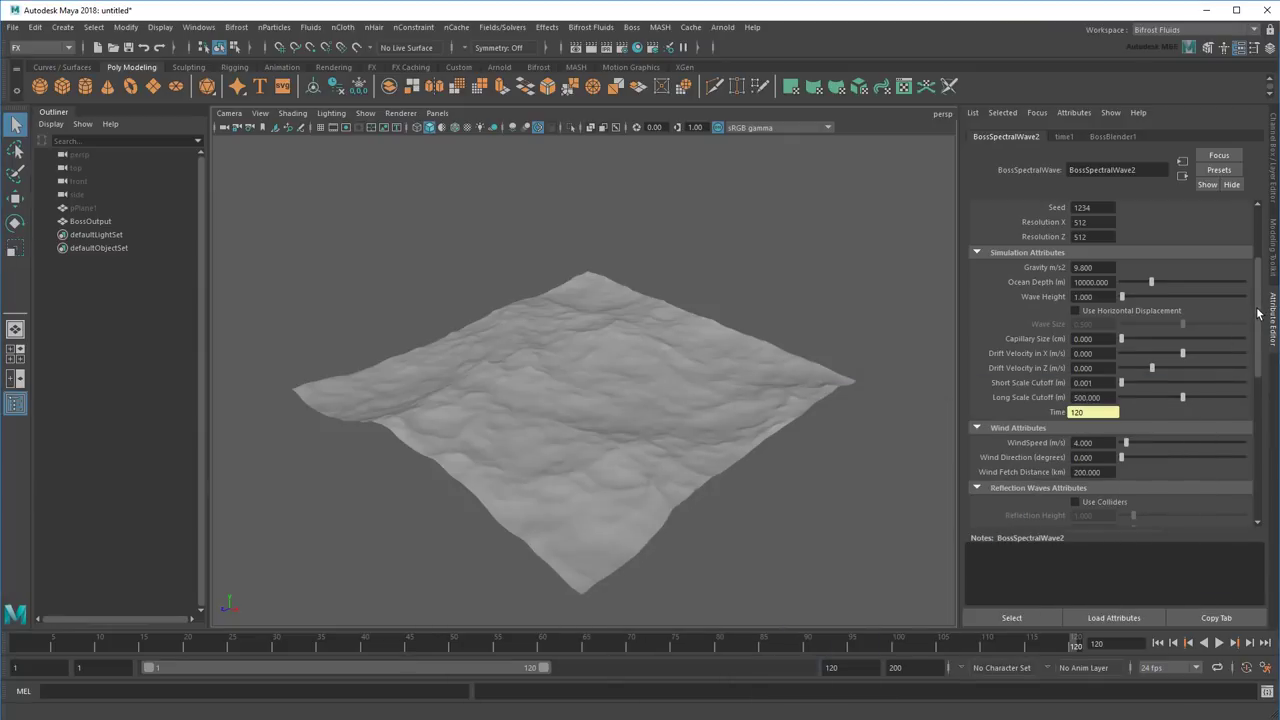
pyautogui.moveTo(1255, 314); pyautogui.dragTo(1252, 466)
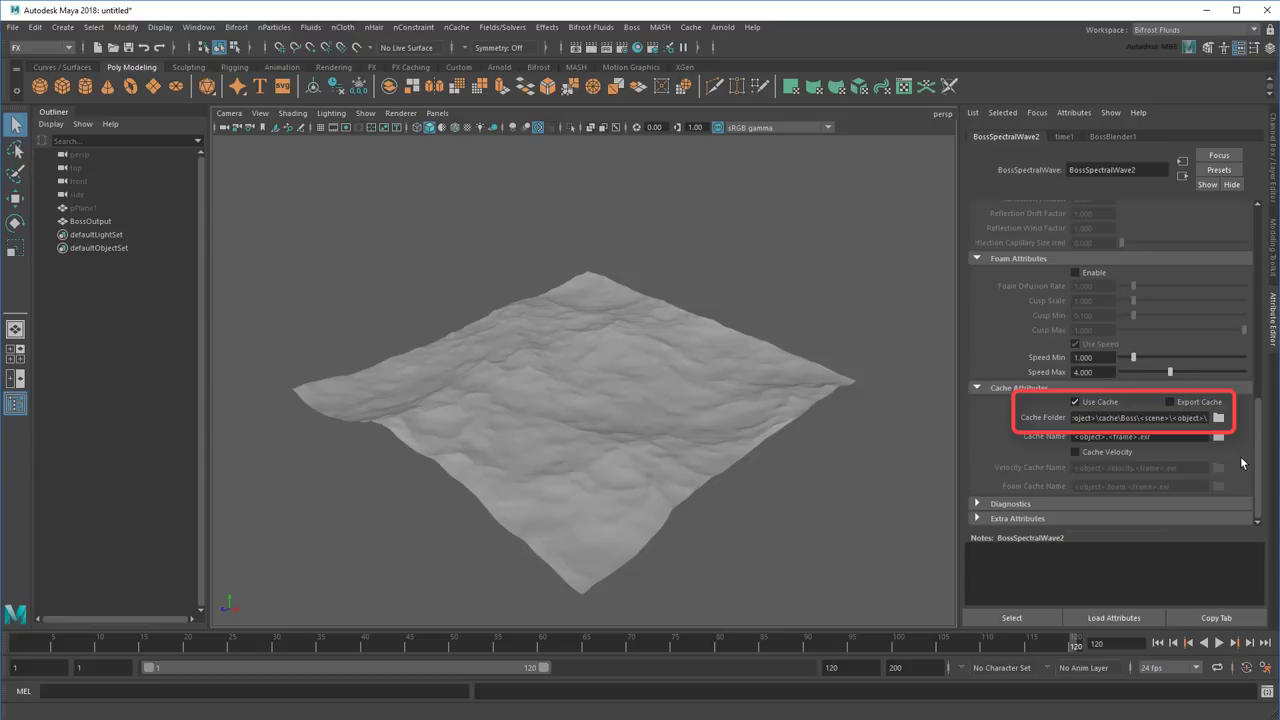
pyautogui.click(1222, 643)
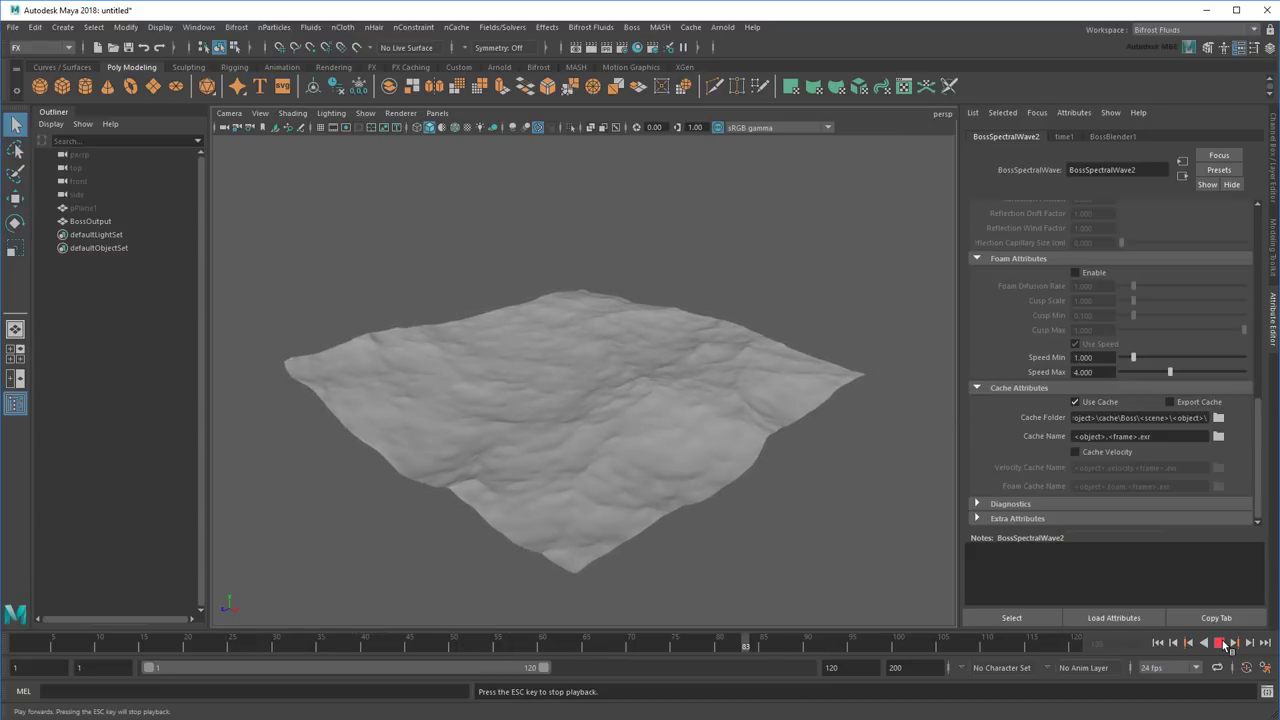
pyautogui.click(1225, 645)
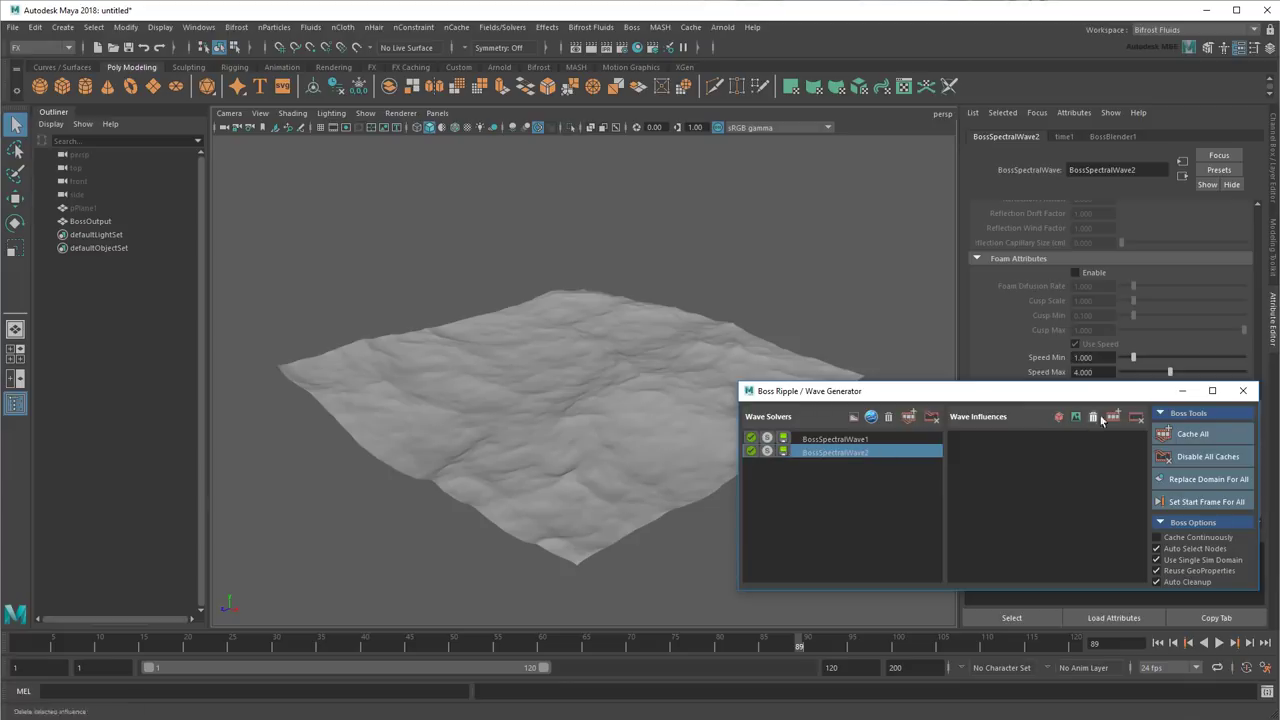
pyautogui.click(1182, 390)
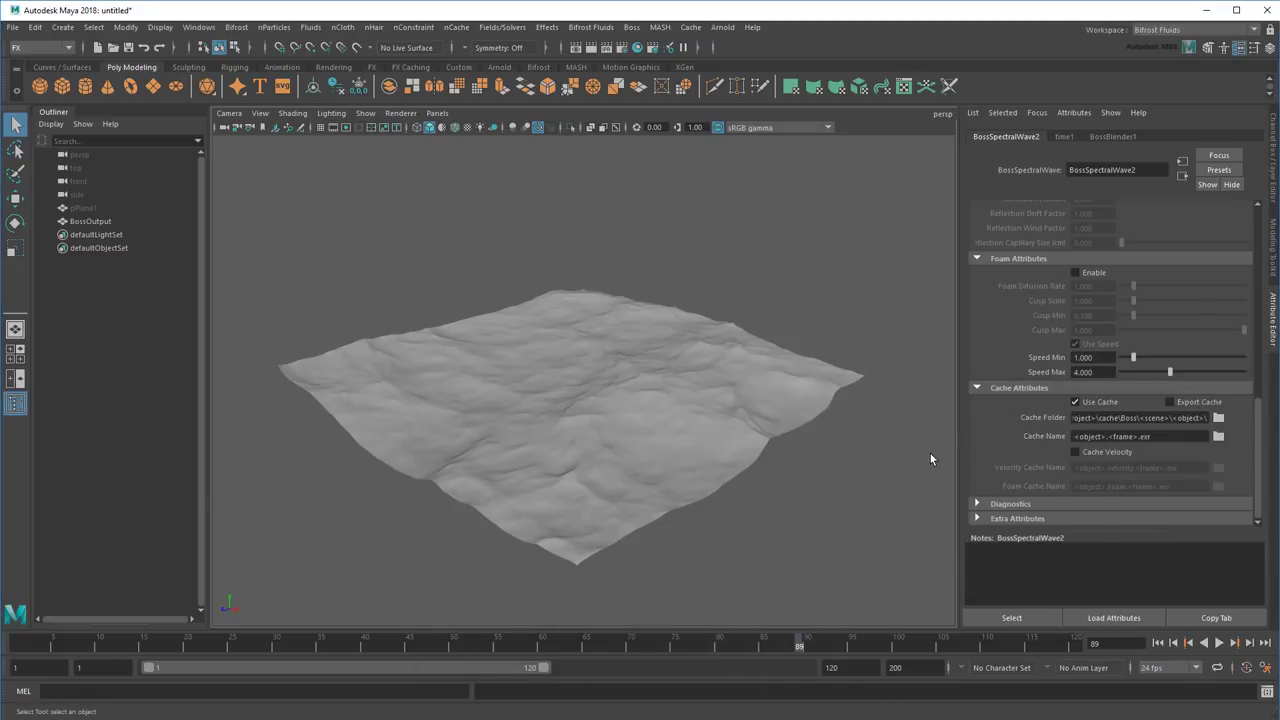
# Step: Assign a new Arnold aiStandardSurface material to the ocean mesh
pyautogui.click(604, 295)
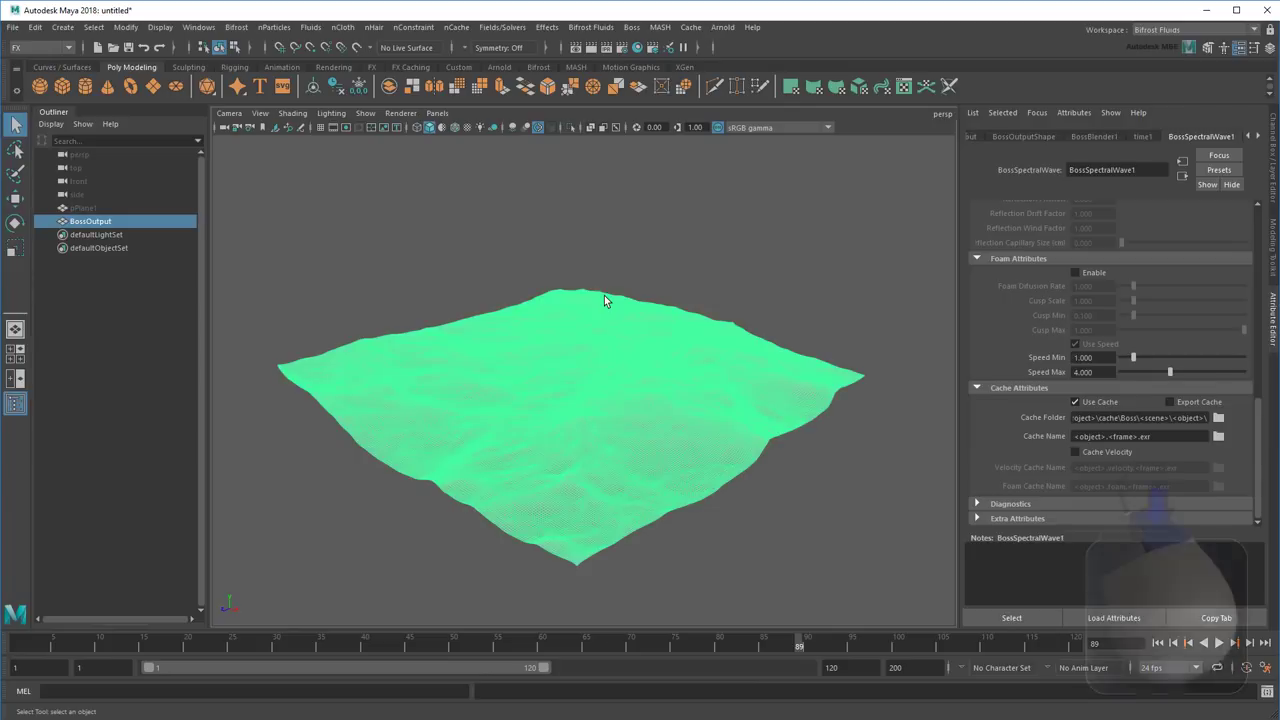
pyautogui.rightClick(604, 296)
pyautogui.moveTo(604, 296); pyautogui.dragTo(598, 637, button='right')
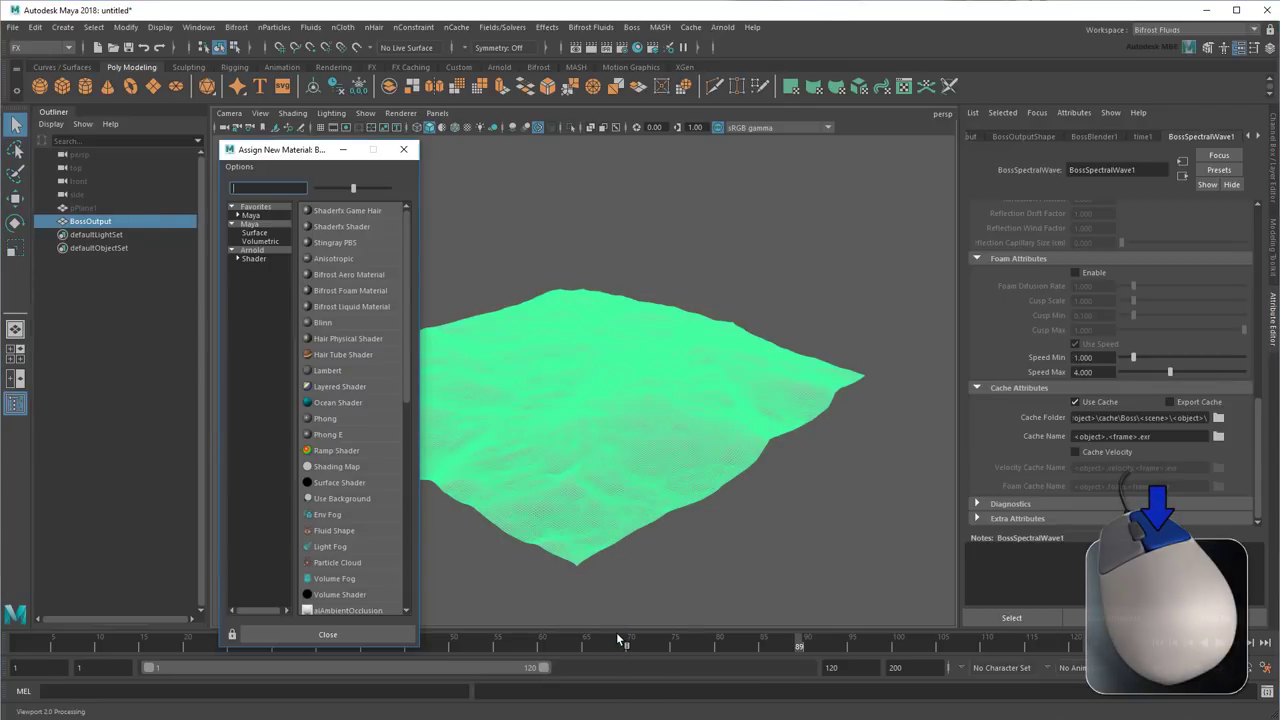
pyautogui.click(266, 249)
pyautogui.click(376, 323)
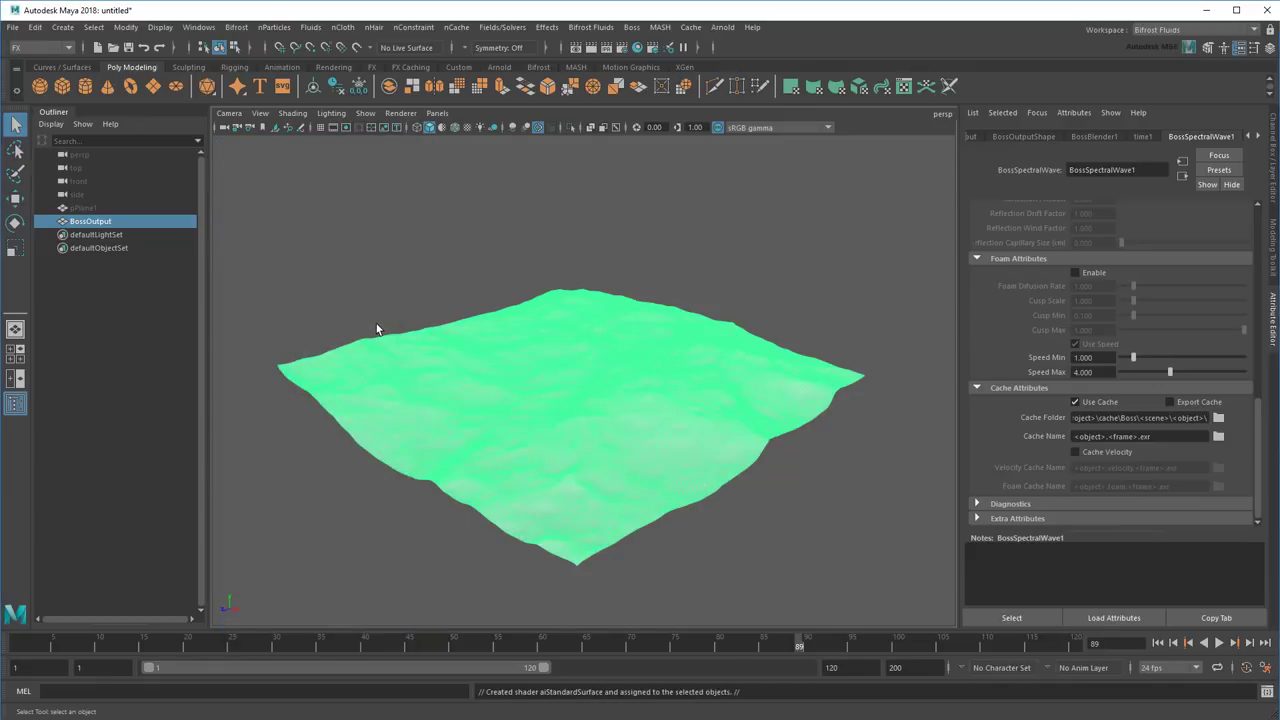
# Step: Replace the shader settings with the Deep_Water preset and deselect the ocean
pyautogui.click(1218, 170)
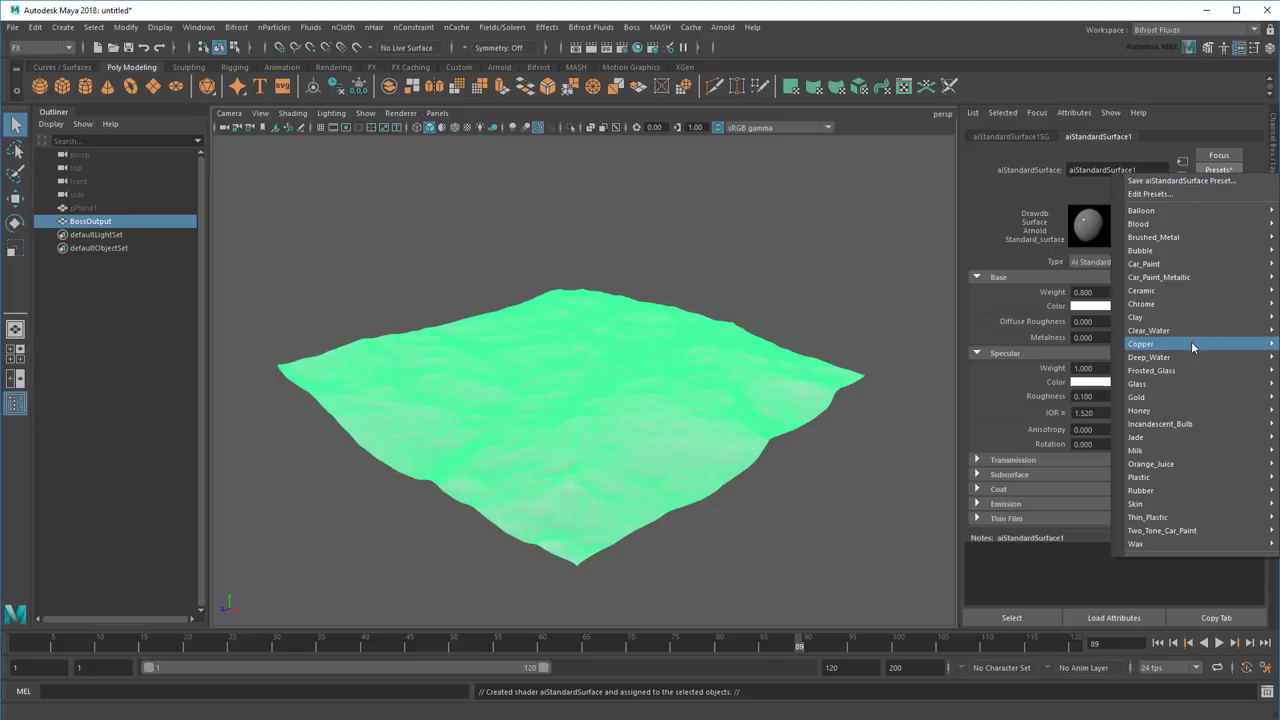
pyautogui.moveTo(1184, 351)
pyautogui.click(1082, 361)
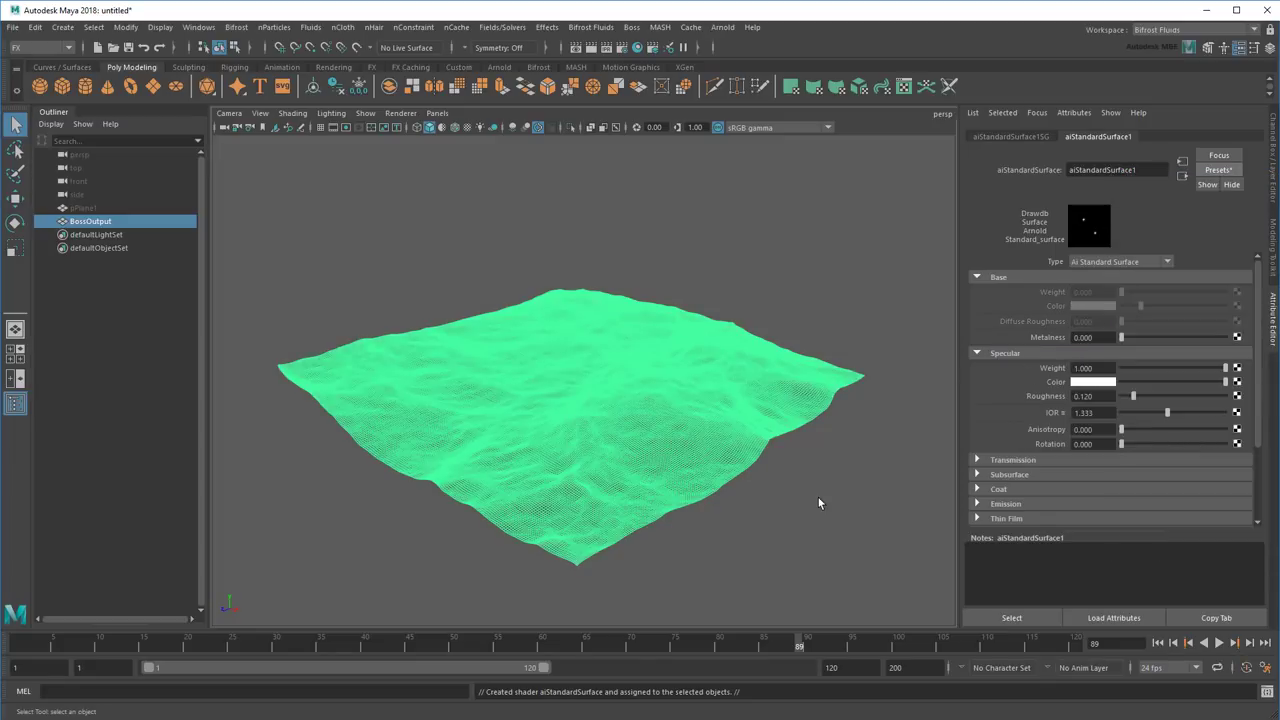
pyautogui.click(819, 496)
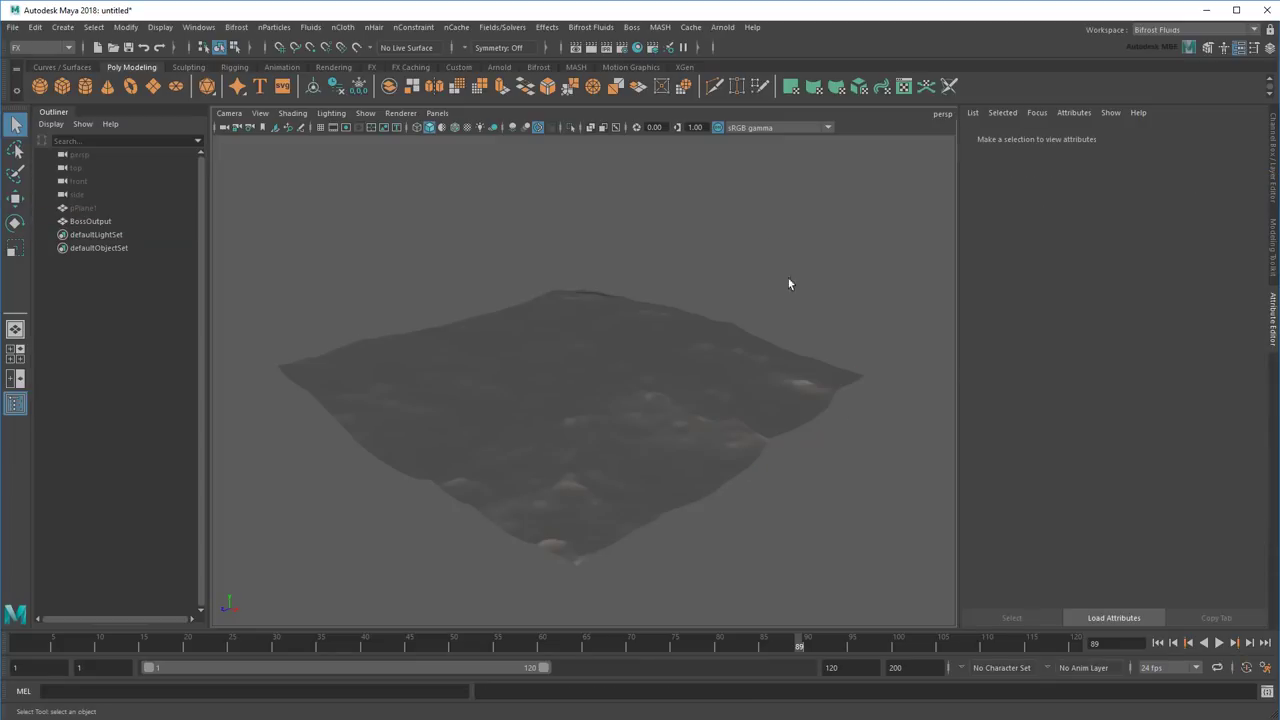
# Step: Add an Arnold Skydome Light to the scene
pyautogui.click(722, 29)
pyautogui.moveTo(753, 97)
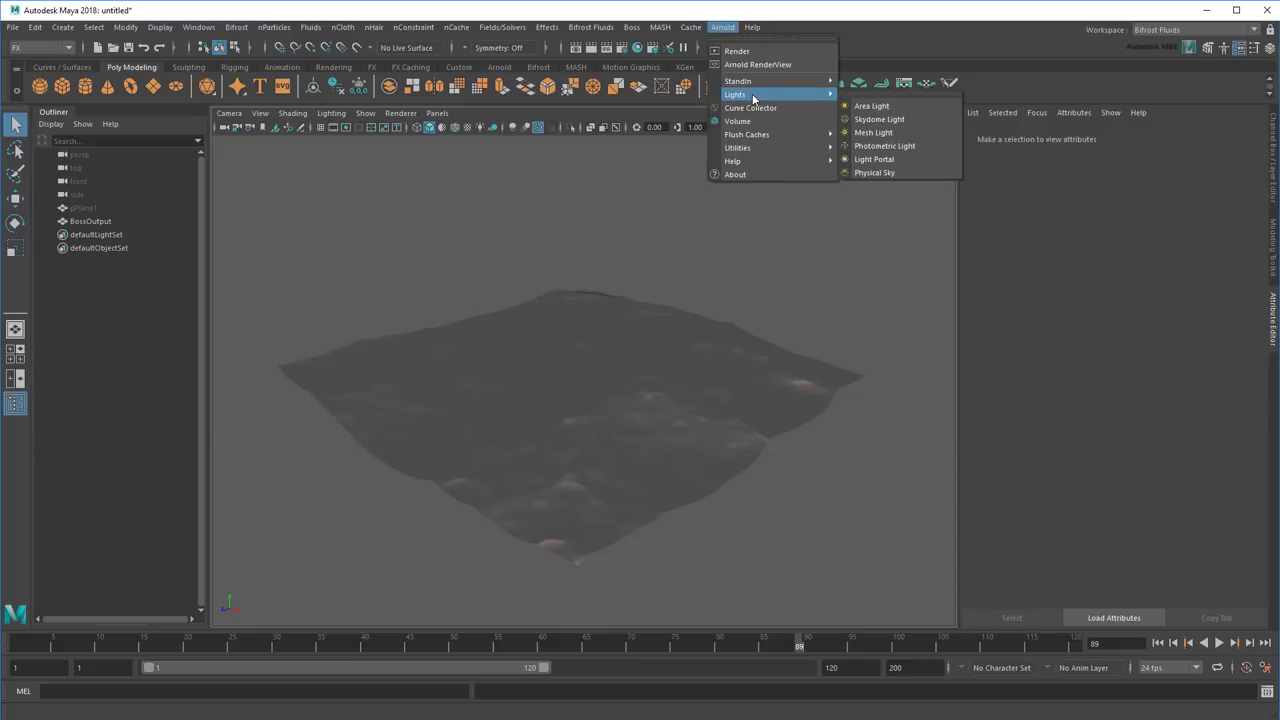
pyautogui.click(909, 119)
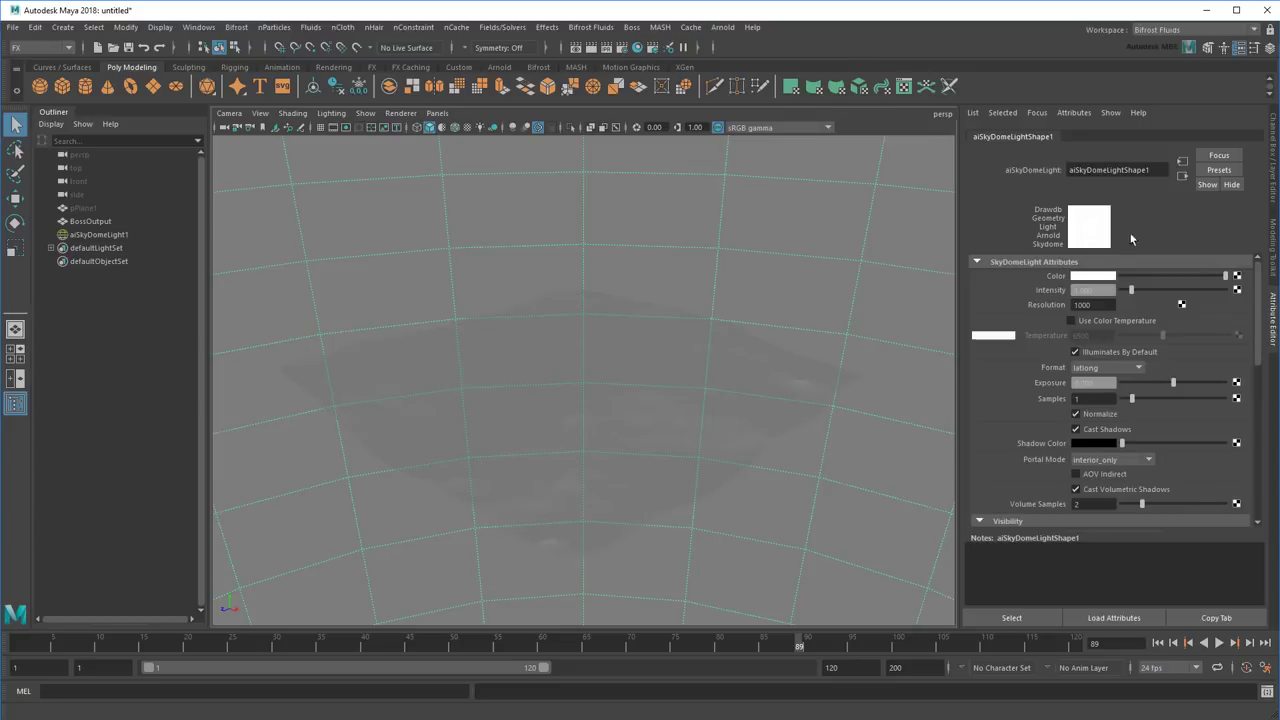
# Step: Map a File texture using sourceimages\001\001.hdr to the skydome's Color
pyautogui.click(1236, 276)
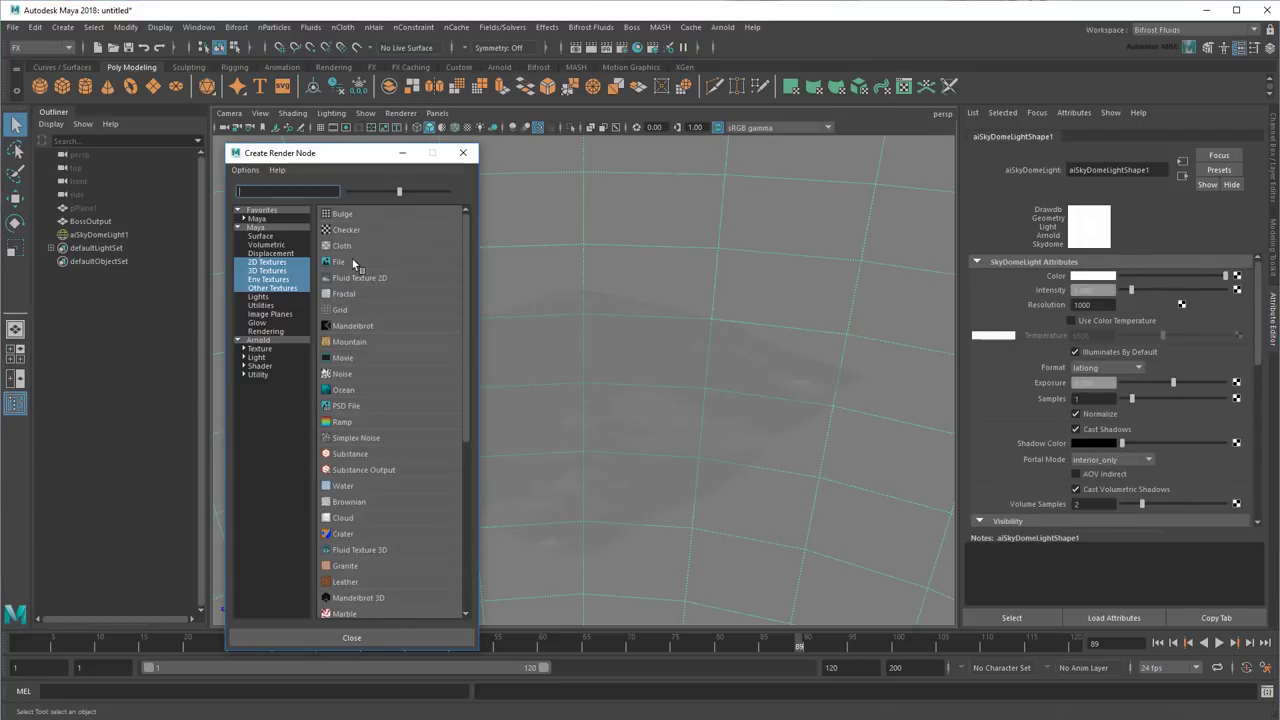
pyautogui.click(354, 263)
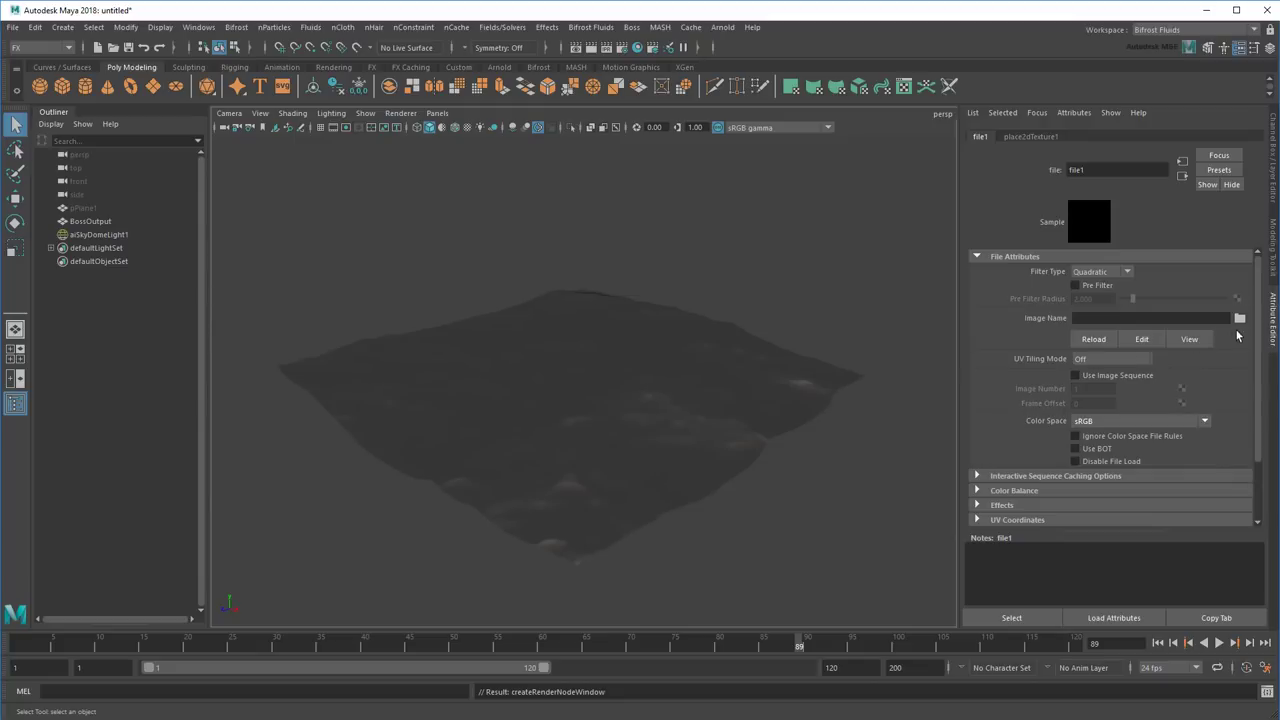
pyautogui.click(1240, 318)
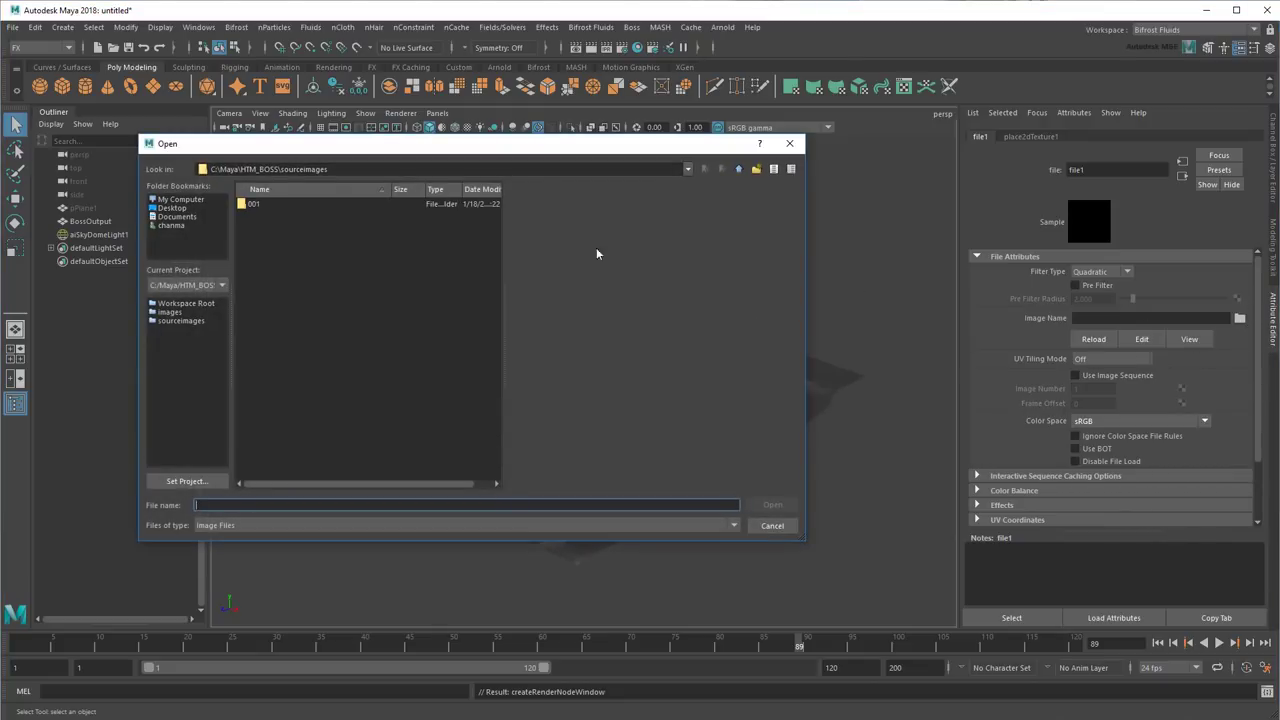
pyautogui.doubleClick(251, 205)
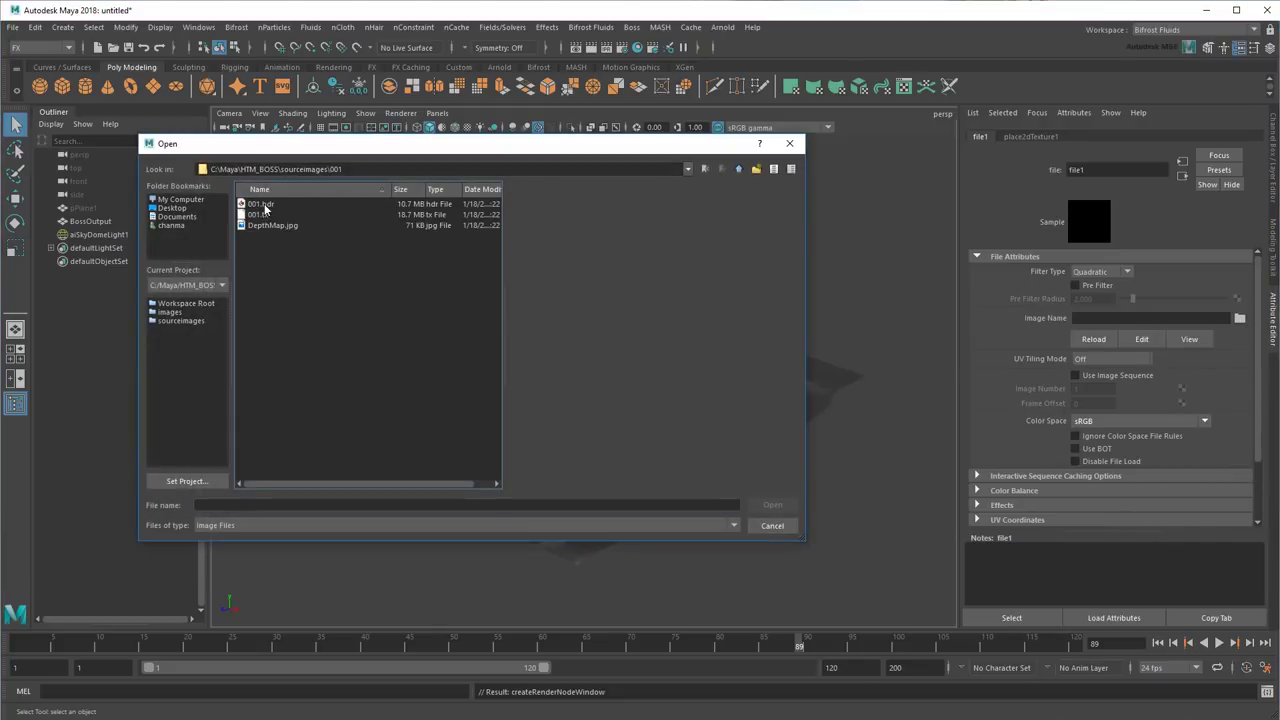
pyautogui.click(266, 204)
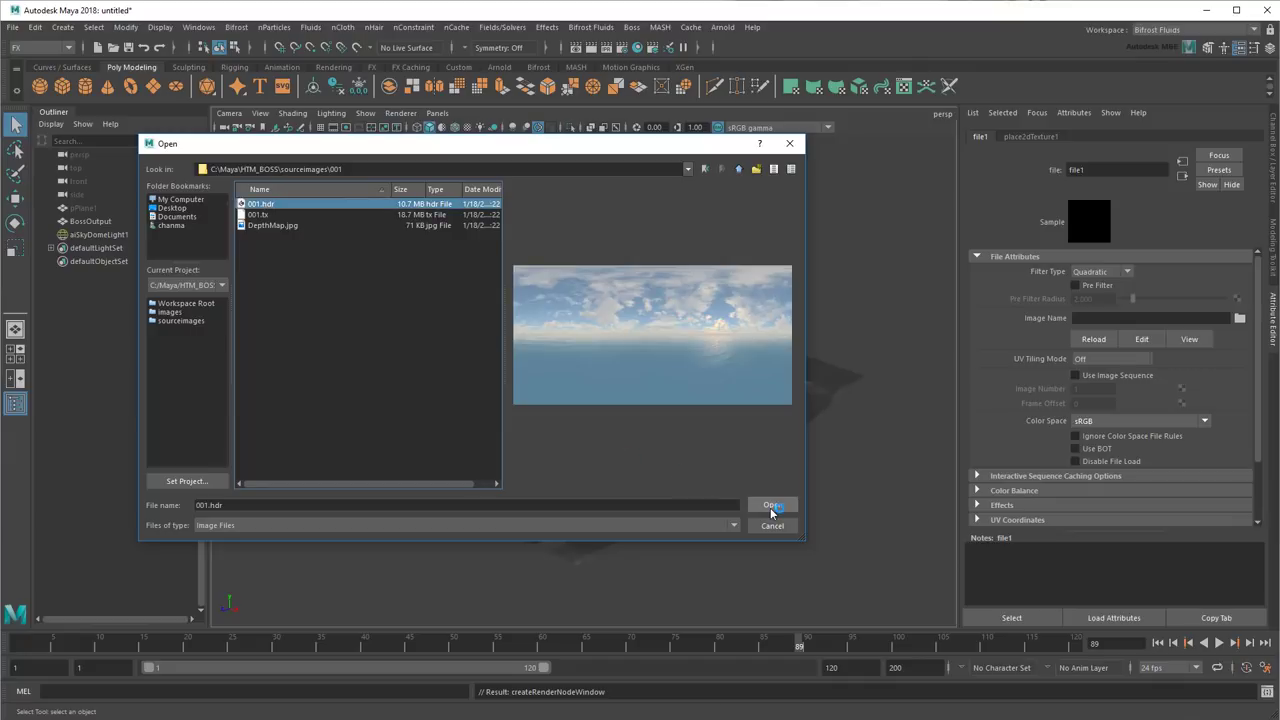
pyautogui.click(772, 505)
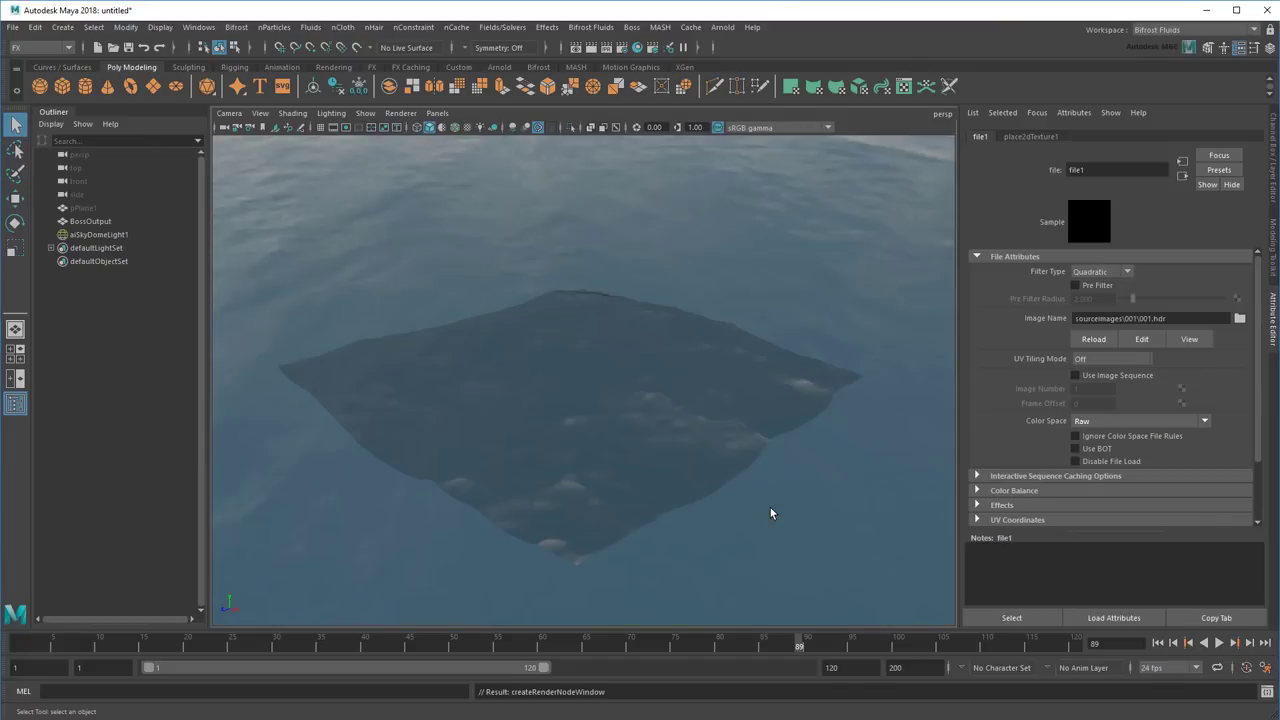
# Step: Test-render the sky-lit ocean in an enlarged Arnold RenderView from a re-angled camera, then close it
pyautogui.click(723, 27)
pyautogui.click(767, 56)
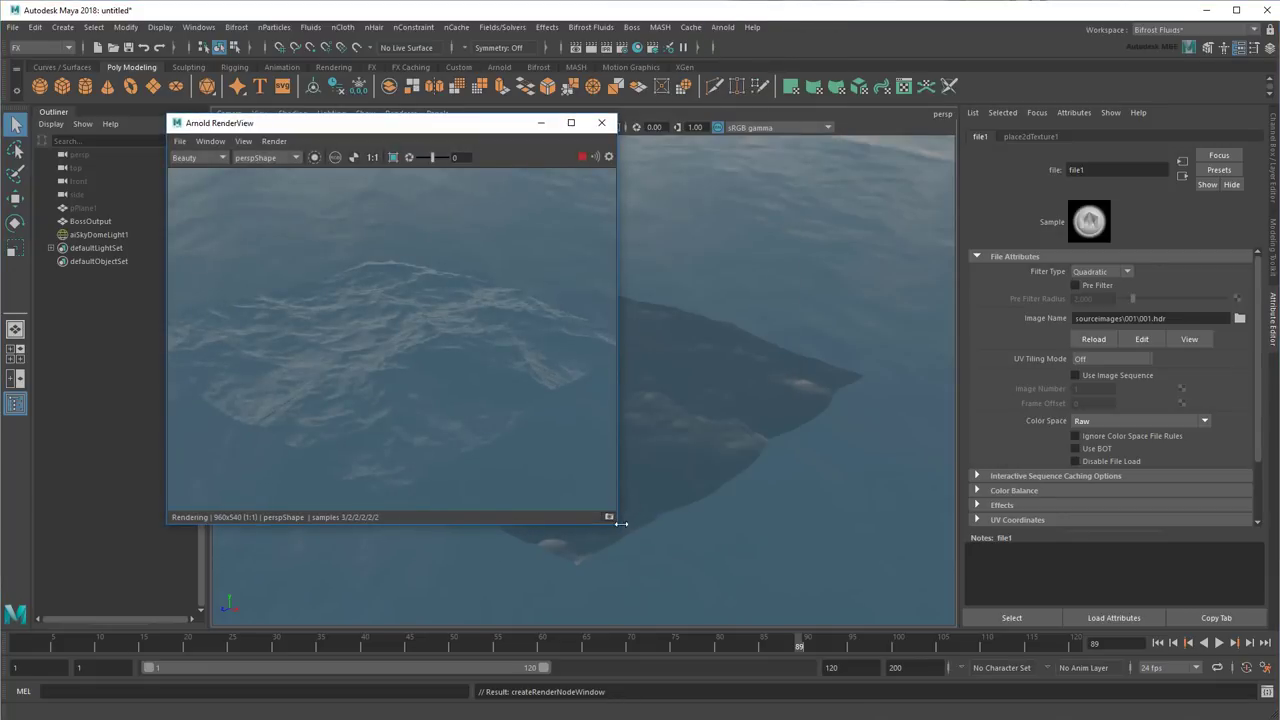
pyautogui.moveTo(621, 523); pyautogui.dragTo(864, 577)
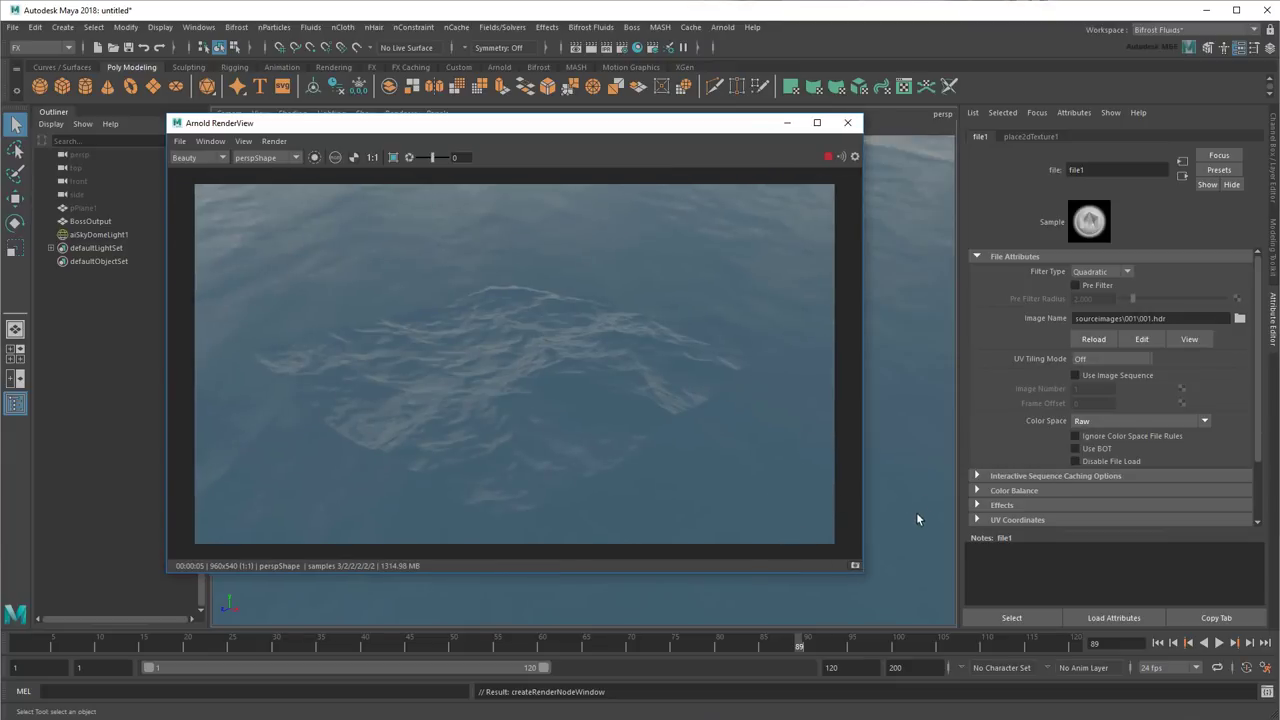
pyautogui.click(903, 461)
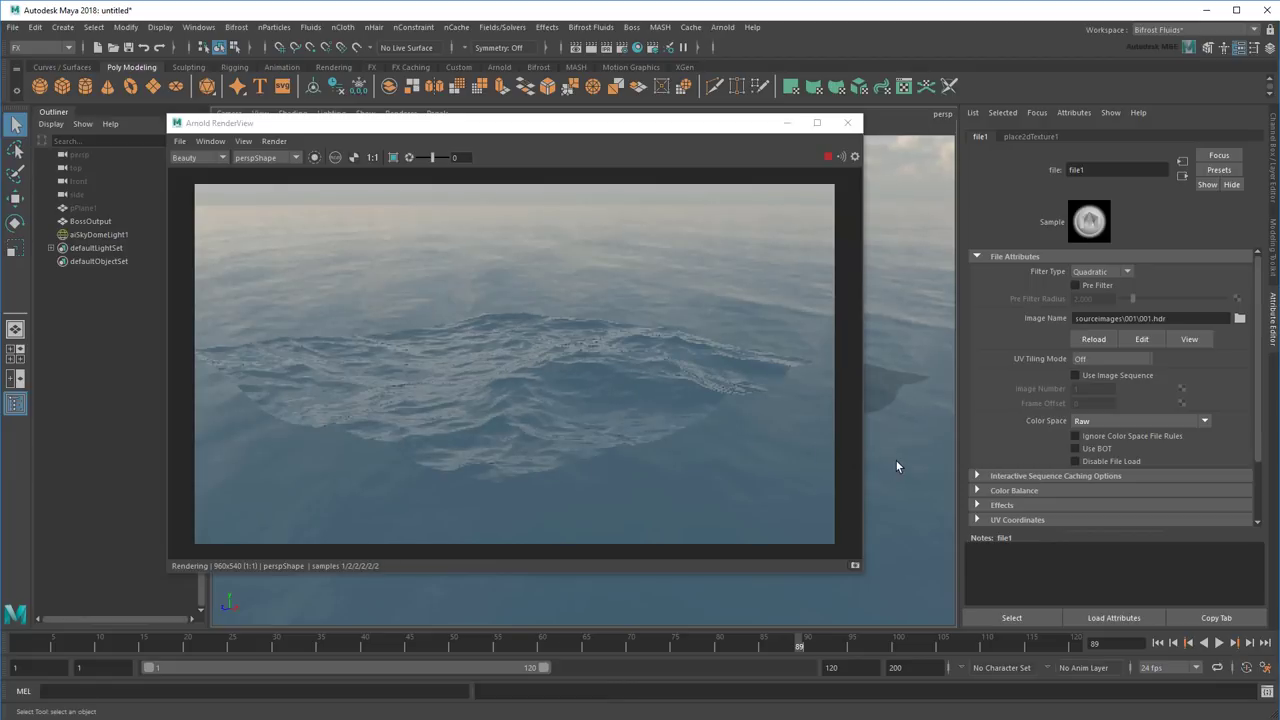
pyautogui.keyDown('alt'); pyautogui.moveTo(899, 452); pyautogui.dragTo(897, 431); pyautogui.keyUp('alt')
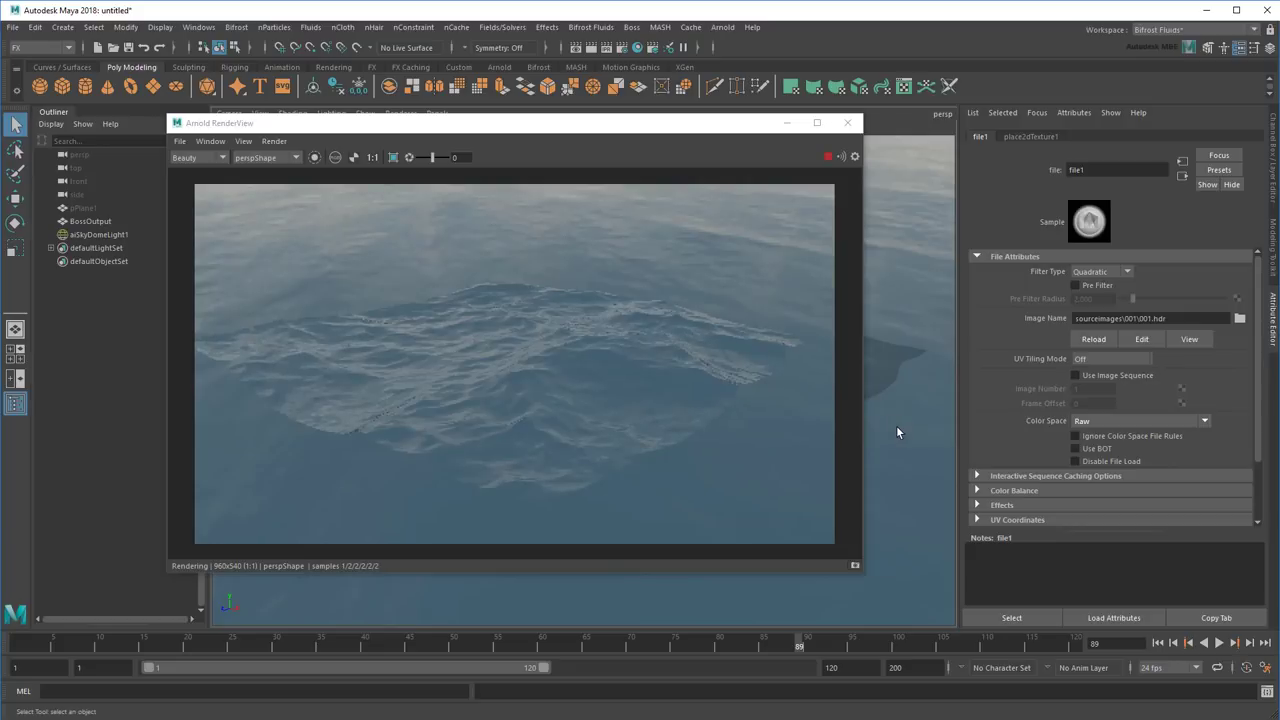
pyautogui.click(848, 122)
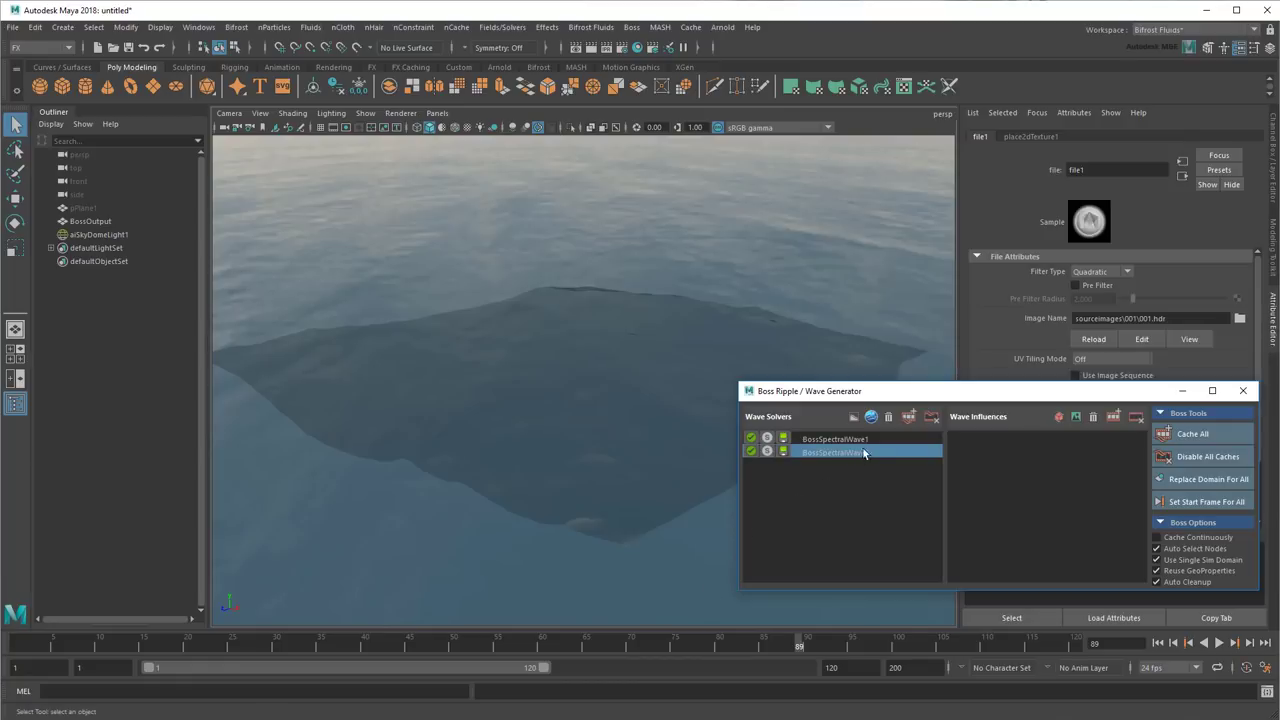
# Step: Enable Foam Attributes on BossSpectralWave1 and re-cache its waves and foam to frame 120
pyautogui.click(873, 440)
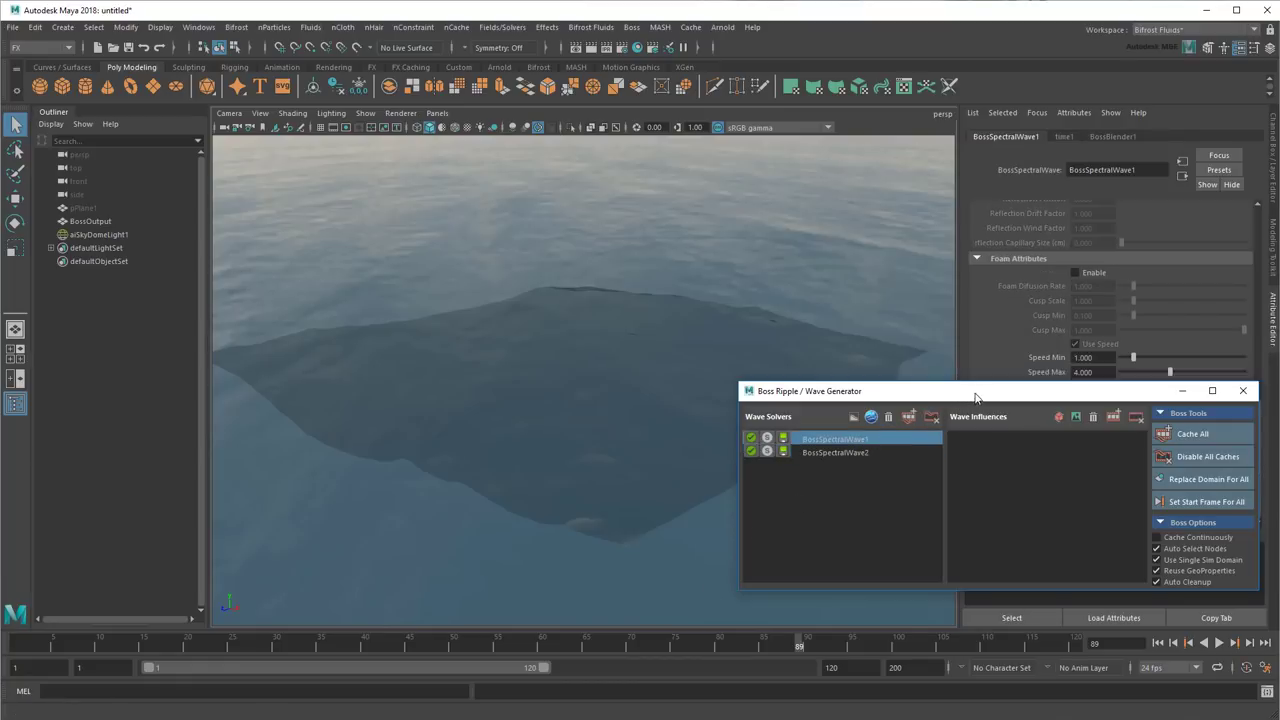
pyautogui.moveTo(975, 397); pyautogui.dragTo(482, 417)
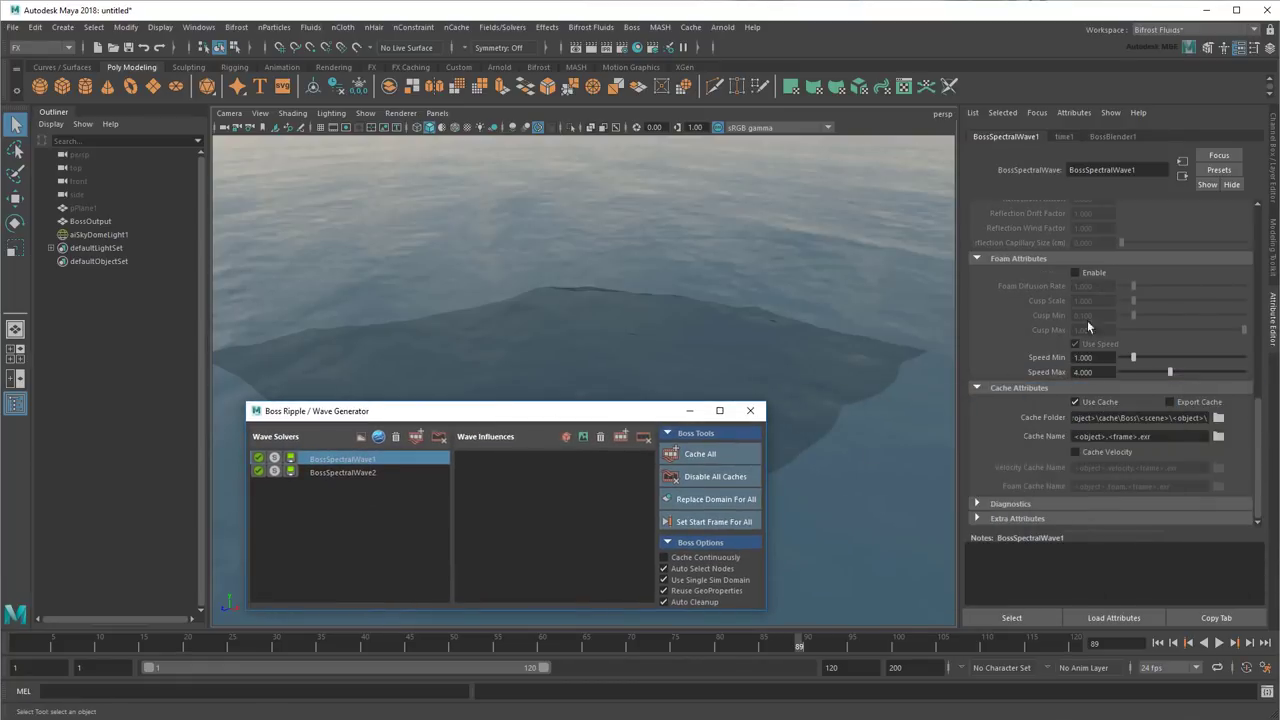
pyautogui.click(1097, 271)
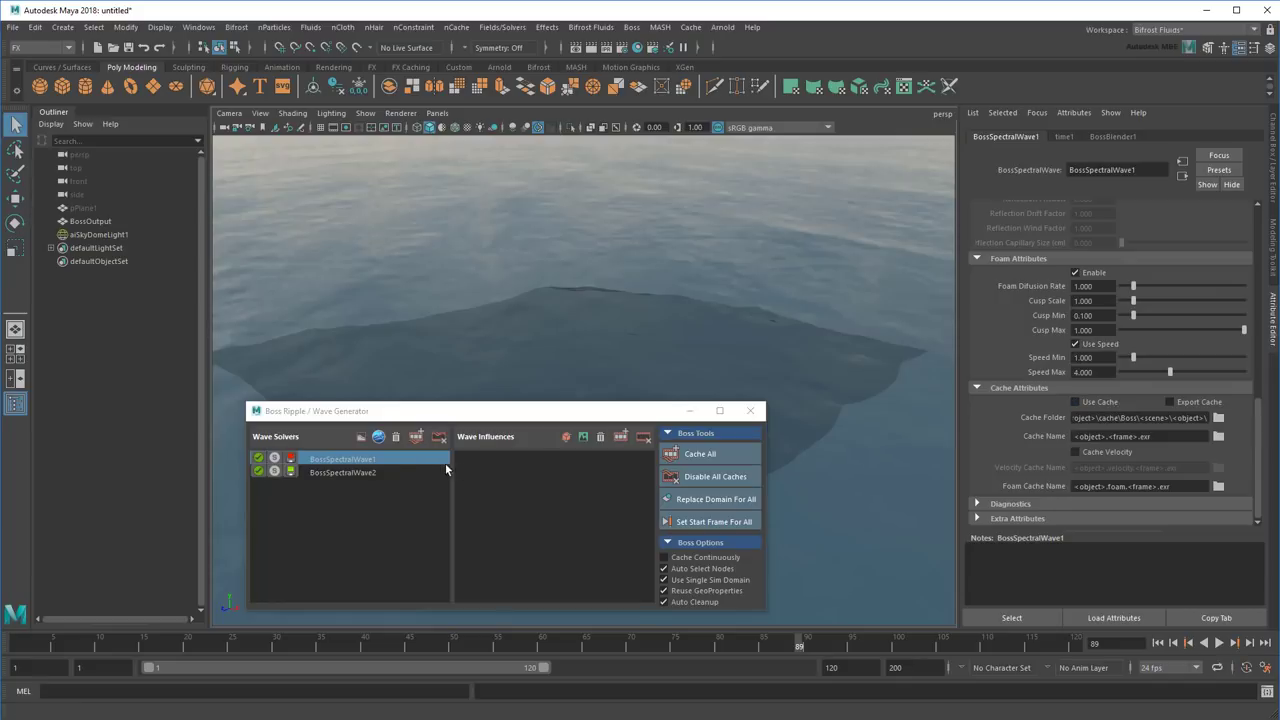
pyautogui.click(416, 437)
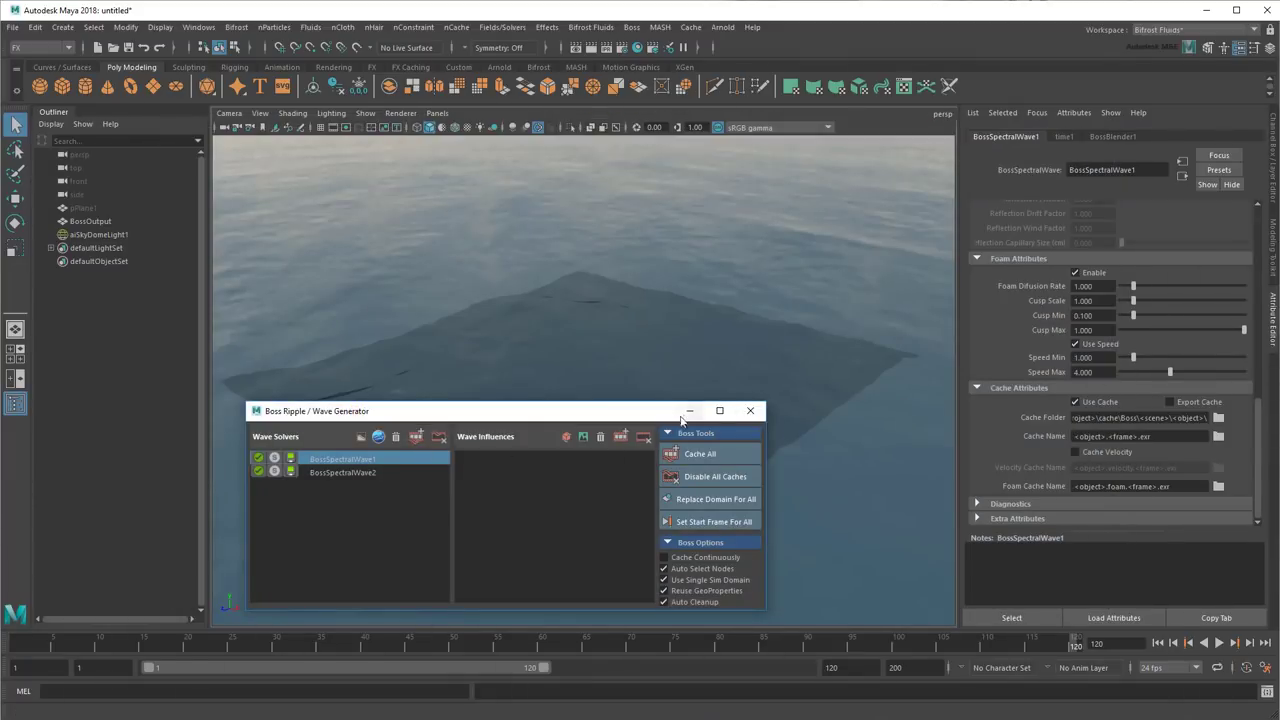
# Step: Connect a File texture to the ocean shader's aiStandardSurface1 Emission Weight
pyautogui.click(691, 412)
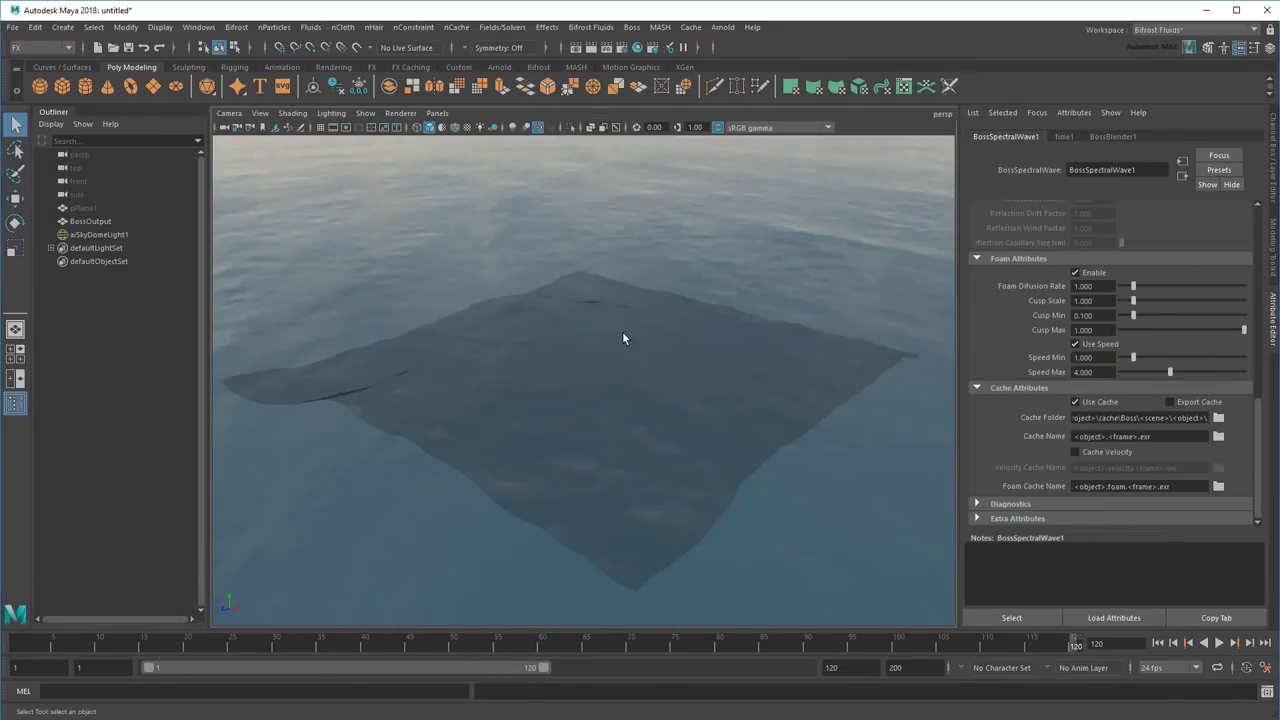
pyautogui.click(590, 307)
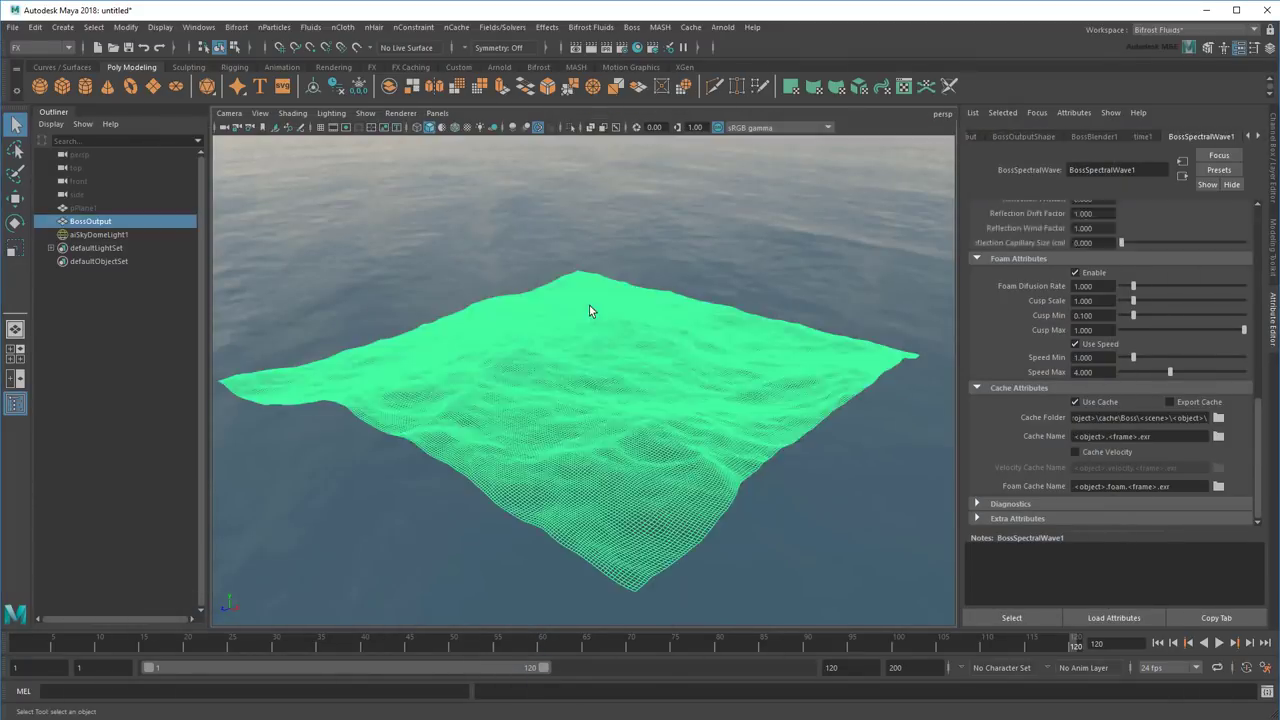
pyautogui.click(1257, 137)
pyautogui.click(1203, 137)
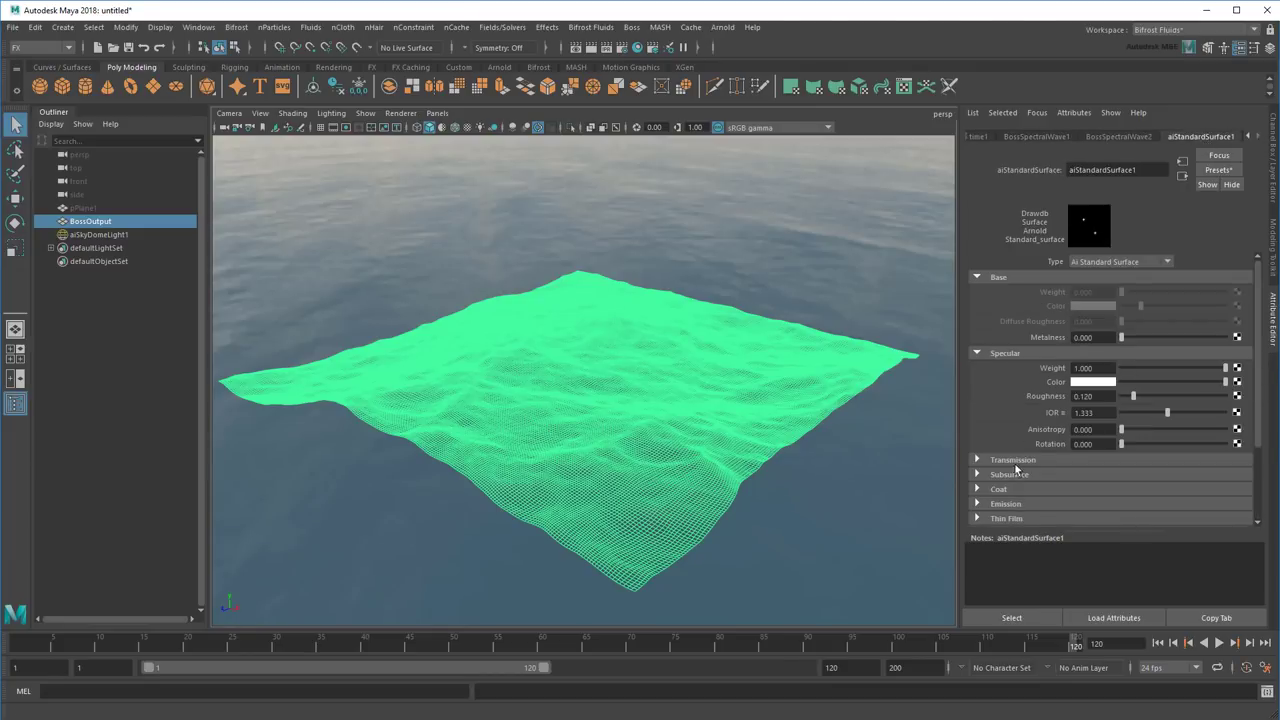
pyautogui.click(1006, 504)
pyautogui.scroll(-3, 1032, 468)
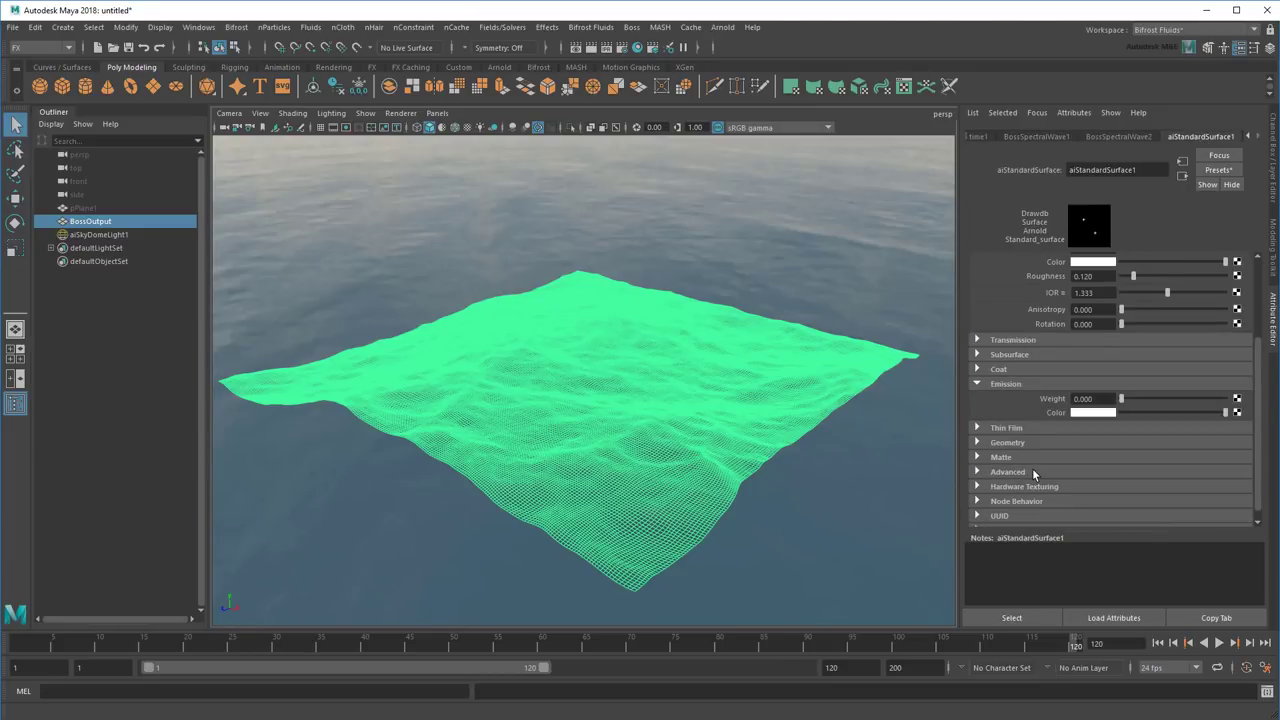
pyautogui.click(1237, 402)
pyautogui.click(356, 262)
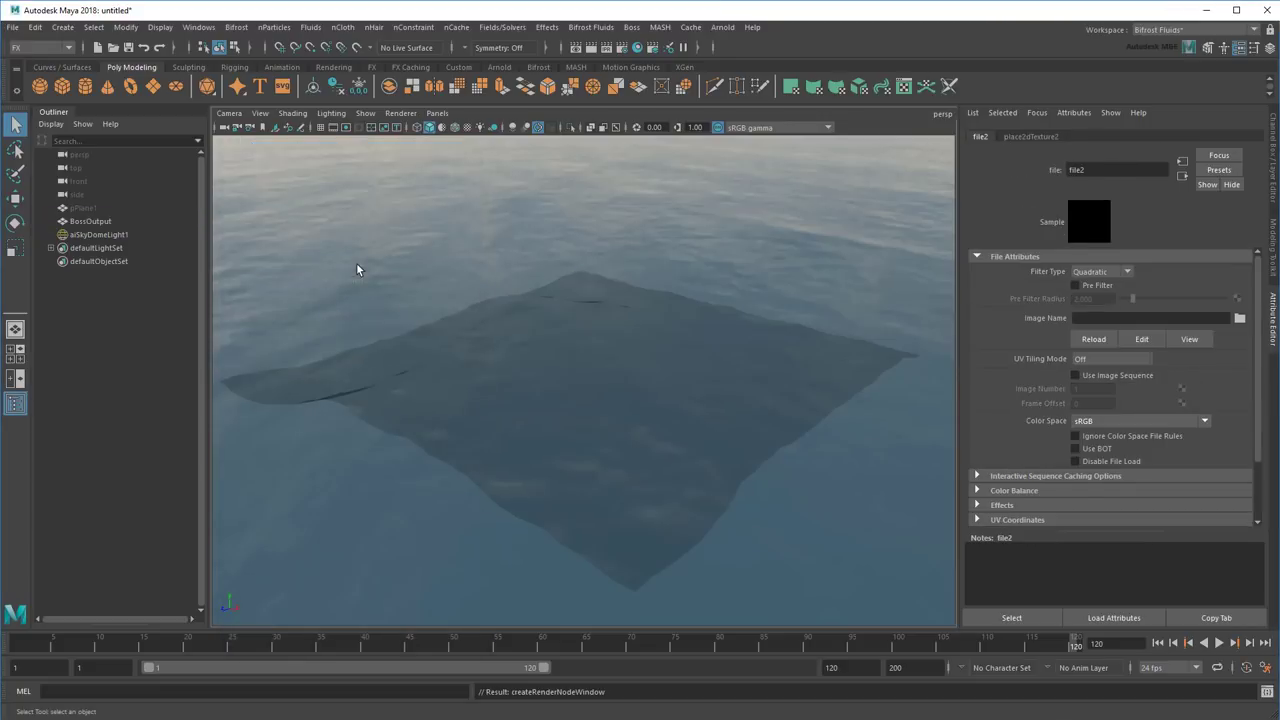
# Step: Load BossSpectralWave1.foam.0002.exr as an image sequence, then start an Arnold test render
pyautogui.click(1239, 318)
pyautogui.click(739, 169)
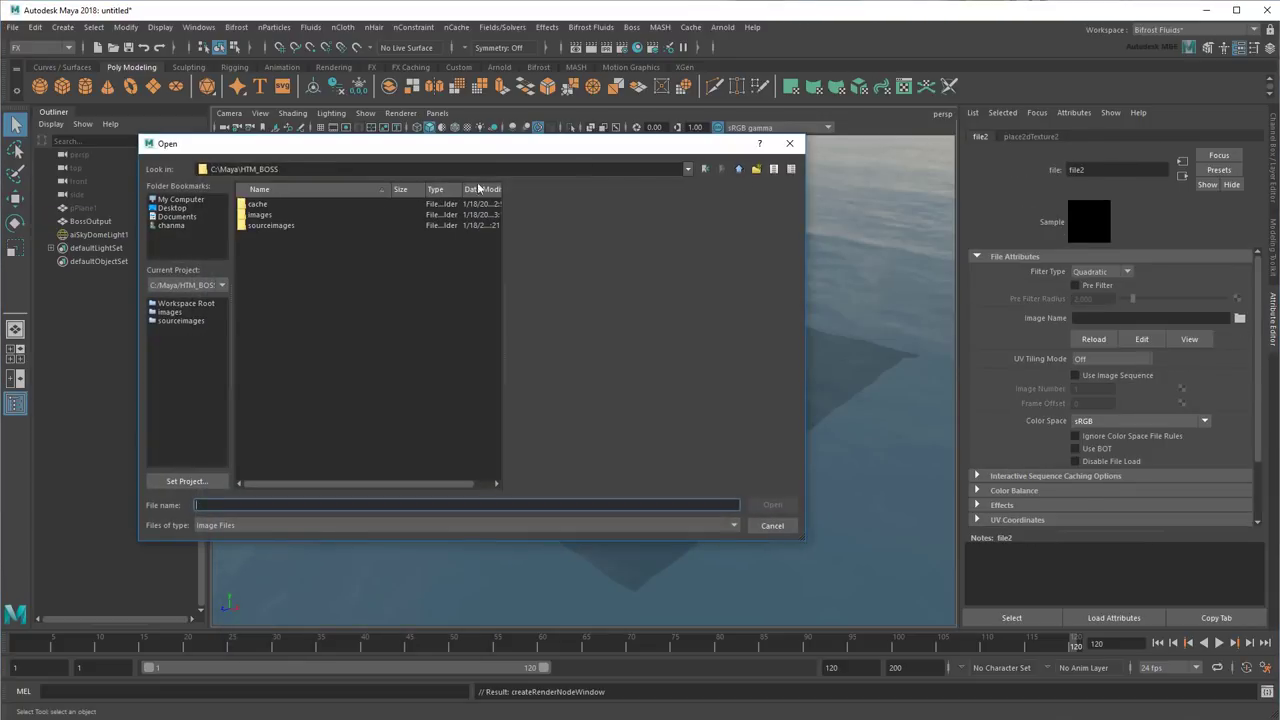
pyautogui.doubleClick(262, 204)
pyautogui.doubleClick(266, 205)
pyautogui.doubleClick(268, 206)
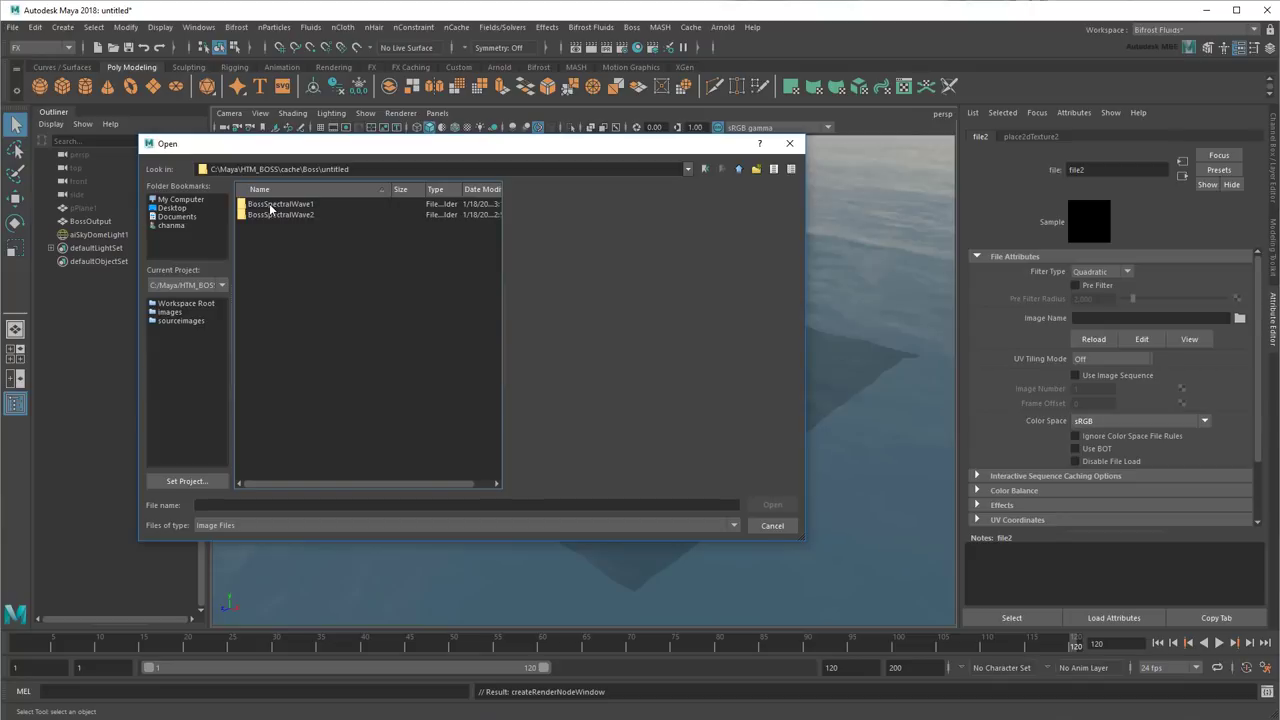
pyautogui.doubleClick(270, 206)
pyautogui.moveTo(496, 225); pyautogui.dragTo(498, 347)
pyautogui.click(362, 258)
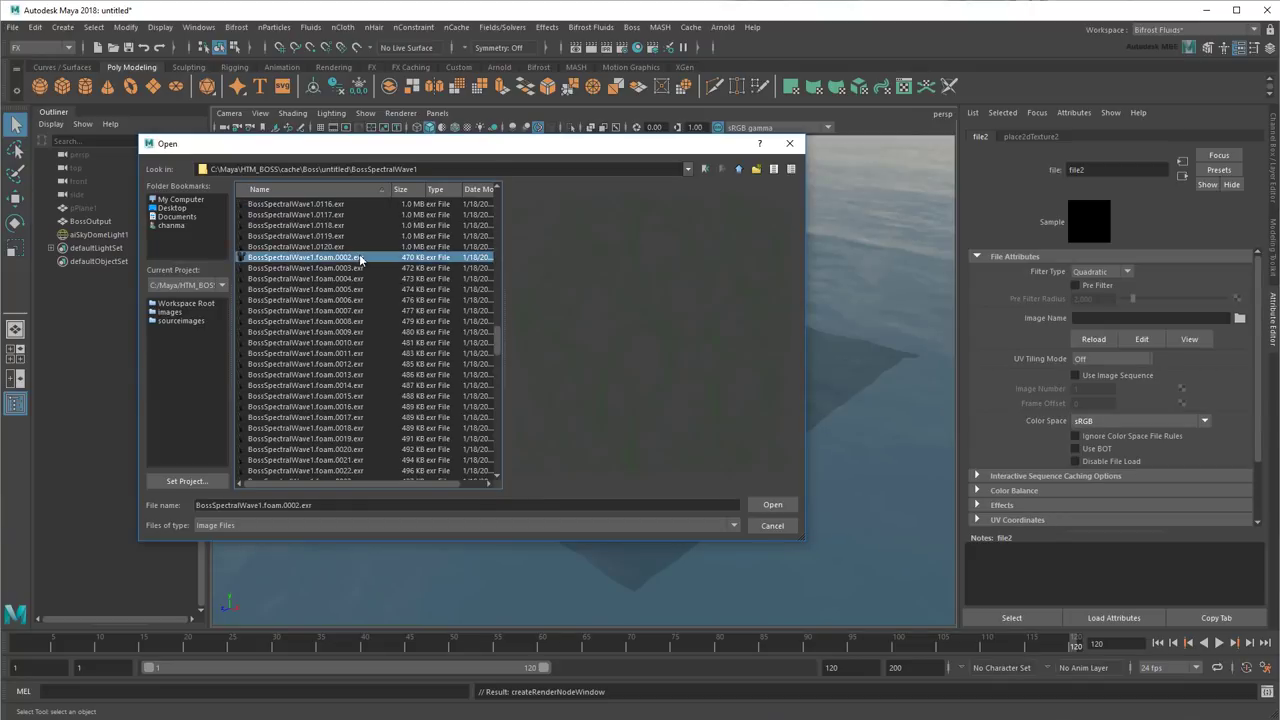
pyautogui.click(778, 505)
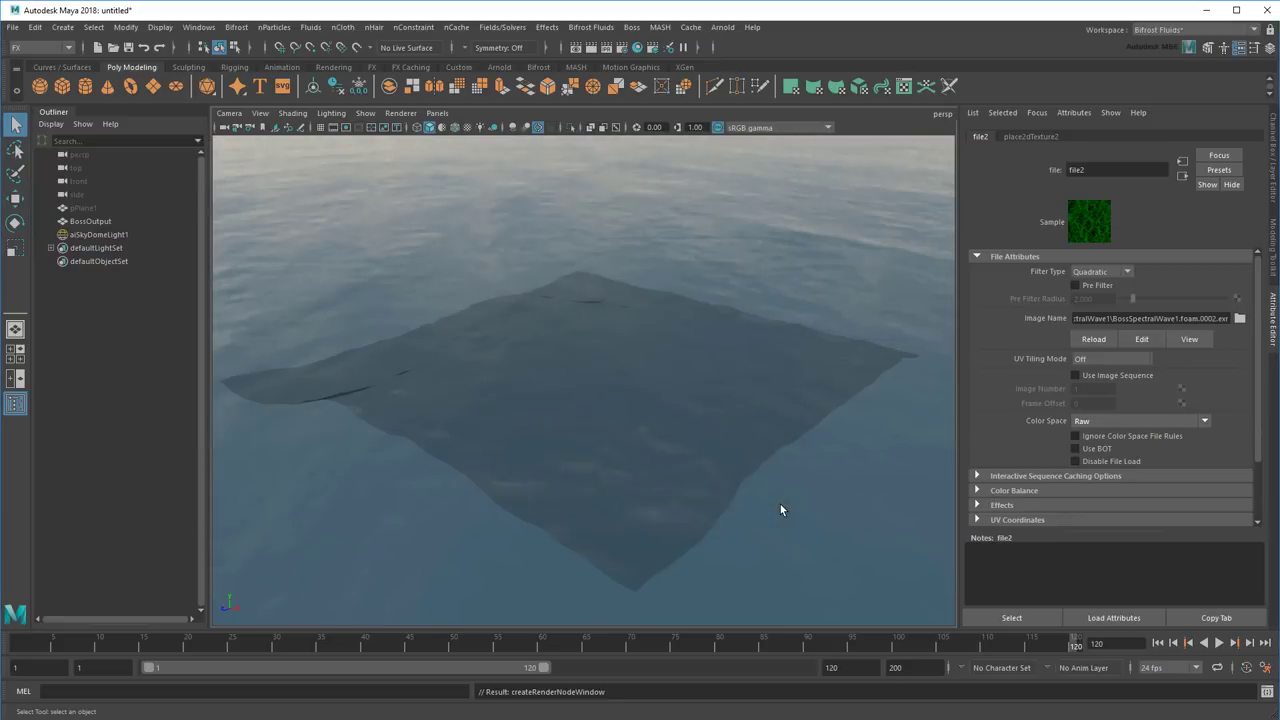
pyautogui.click(1075, 375)
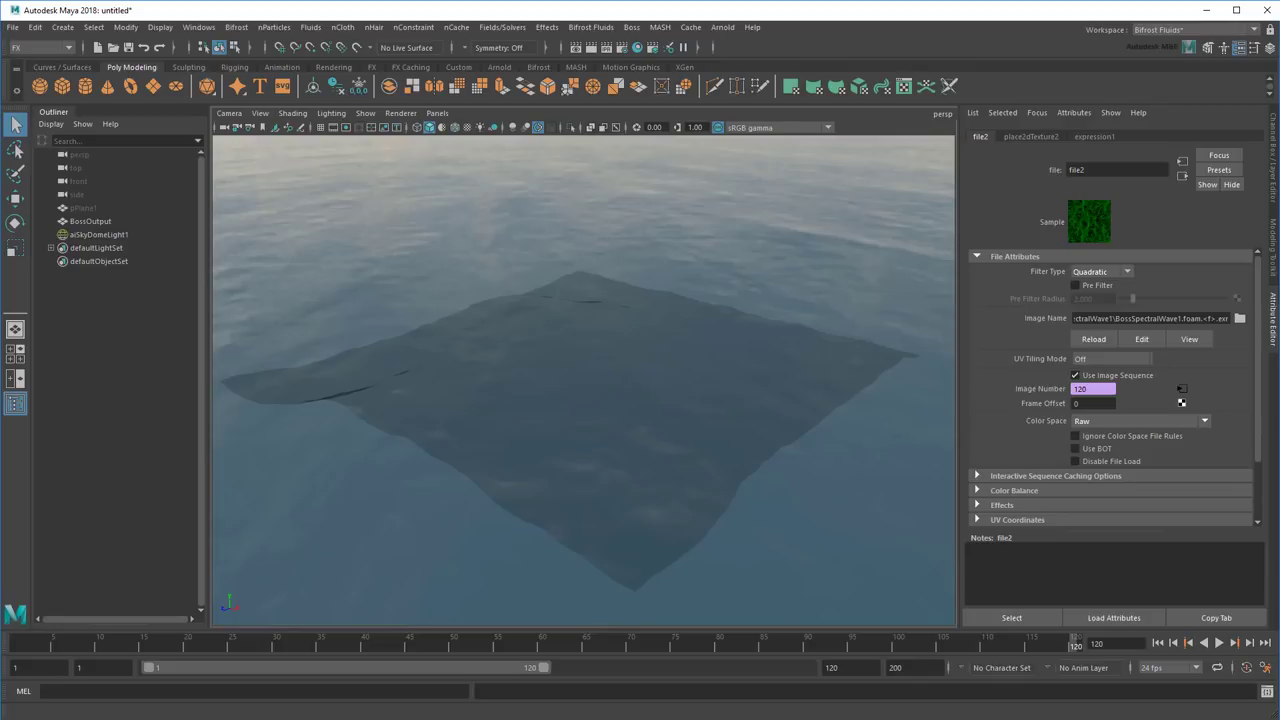
pyautogui.click(722, 27)
pyautogui.click(767, 52)
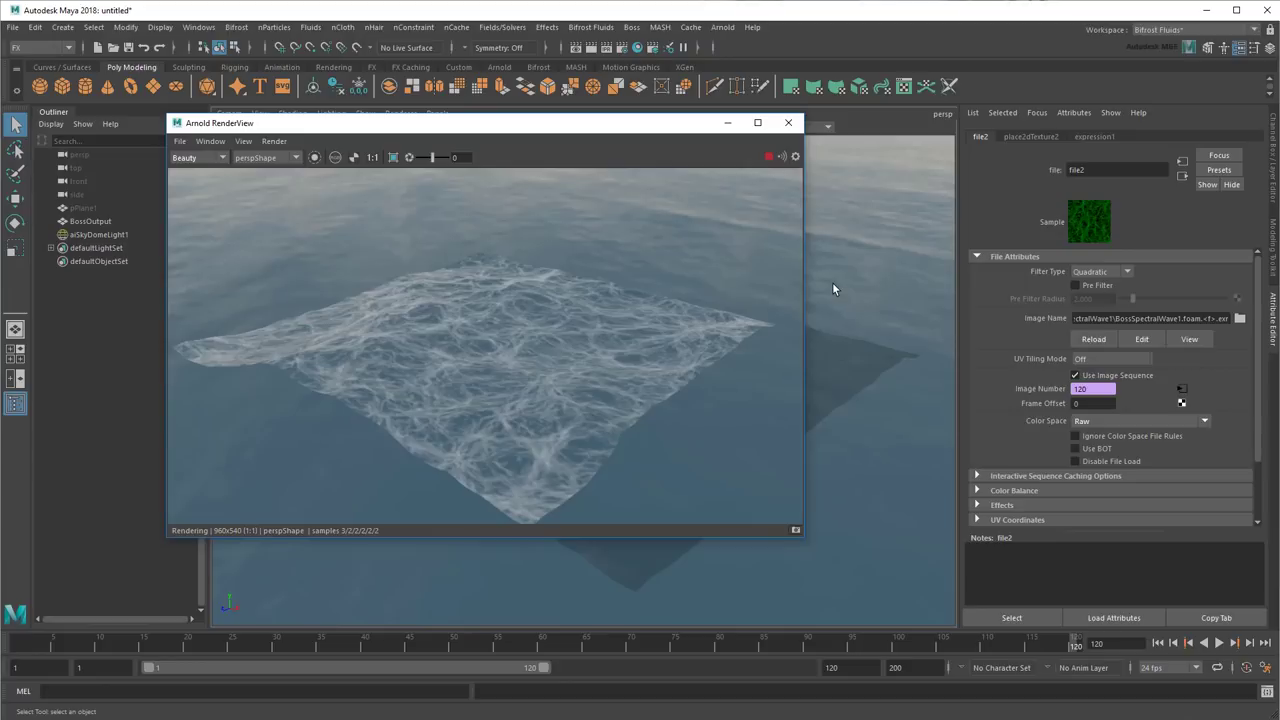
# Step: Lower BossSpectralWave1's Foam Cusp Min from 0.100 to 0.01
pyautogui.click(725, 123)
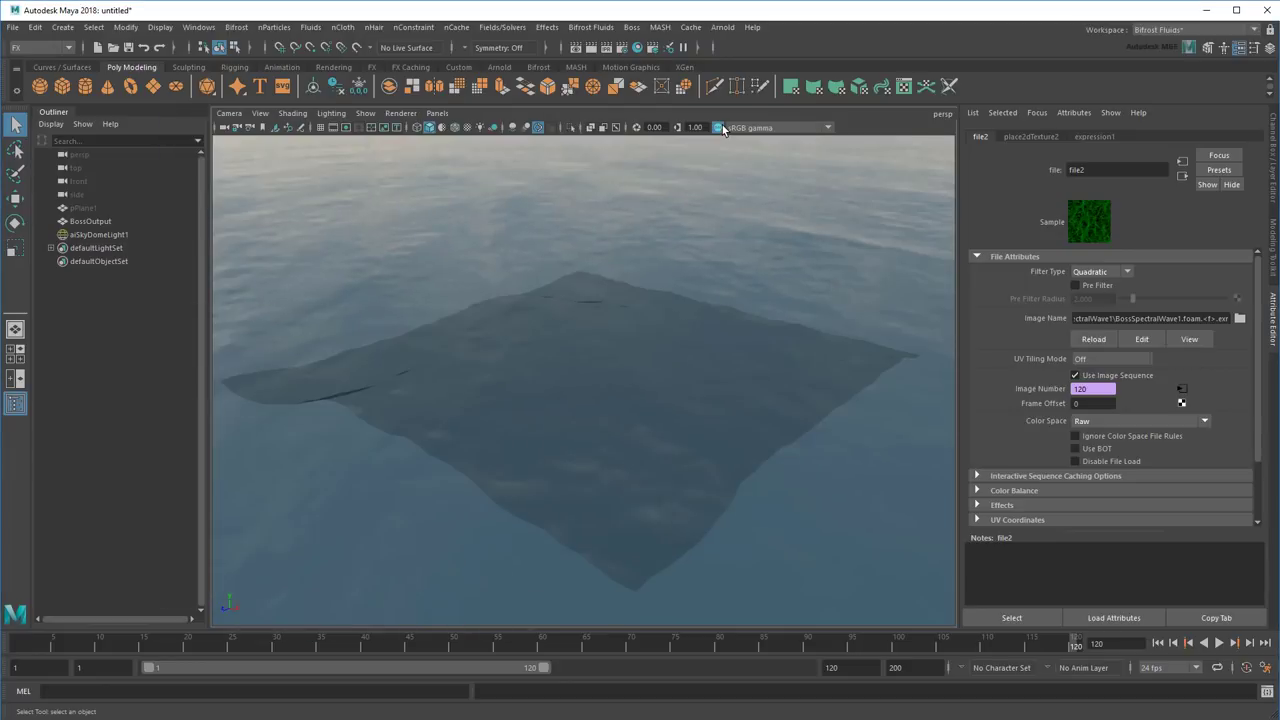
pyautogui.click(734, 341)
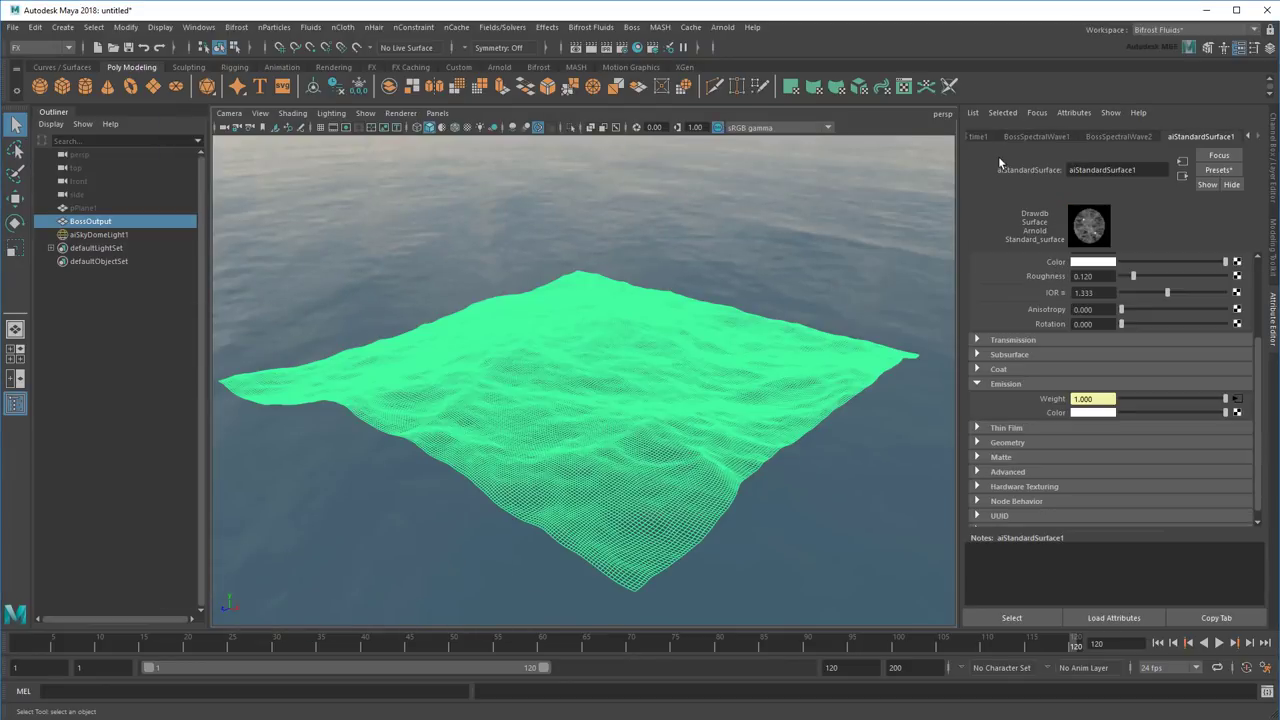
pyautogui.click(1022, 136)
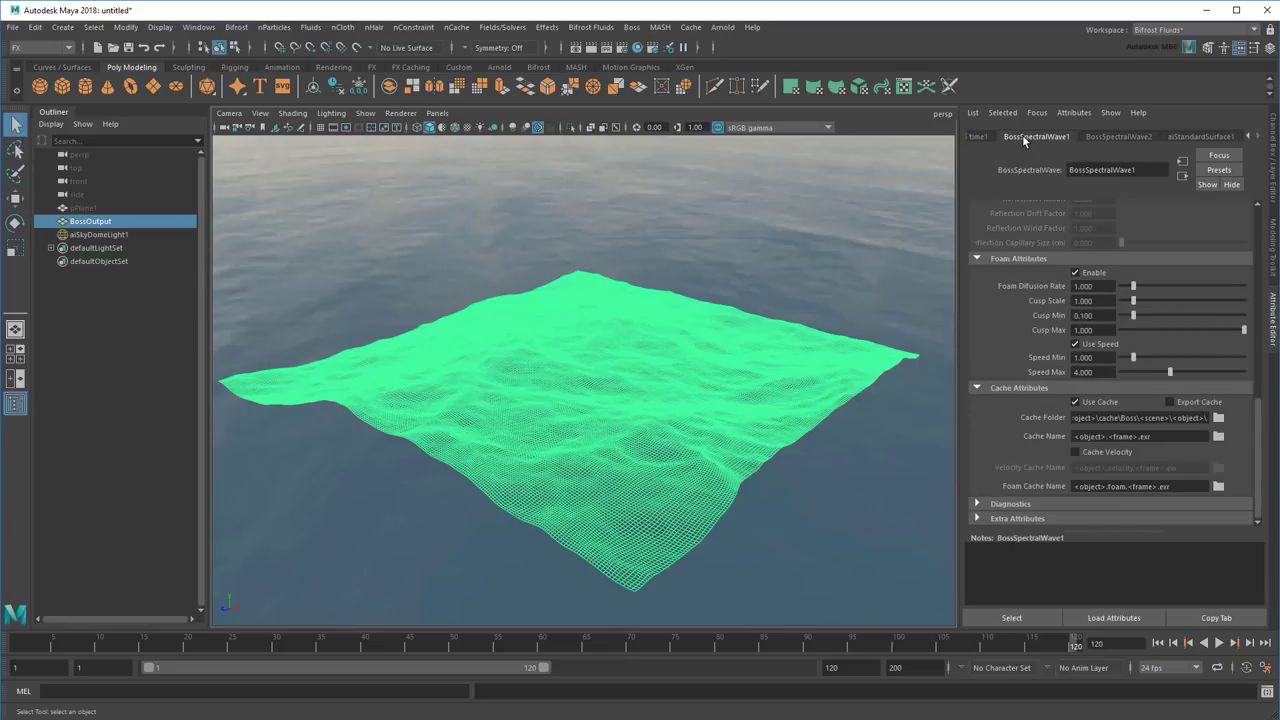
pyautogui.doubleClick(1090, 315)
pyautogui.write('0.01')
pyautogui.press('Return')
# Step: Turn off Use Cache, preview frames 1–2, then rebuild BossSpectralWave1's cache
pyautogui.click(1099, 402)
pyautogui.click(1249, 645)
pyautogui.click(1250, 645)
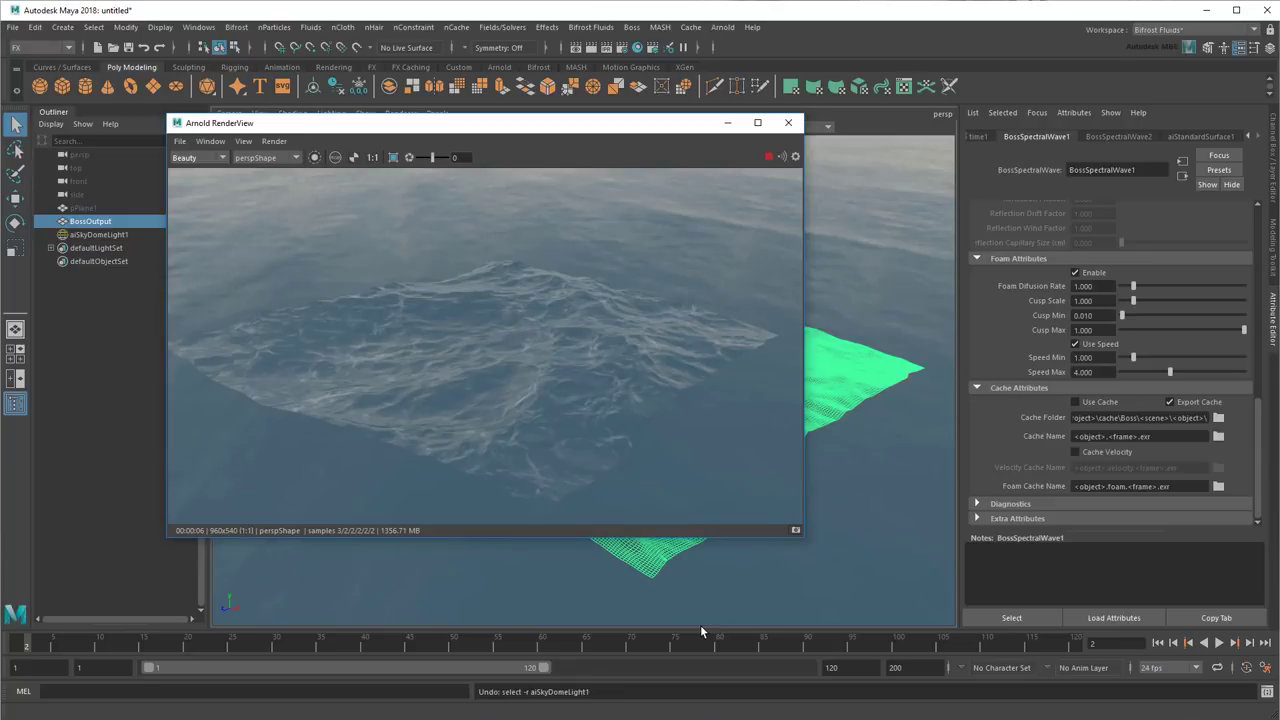
pyautogui.click(788, 122)
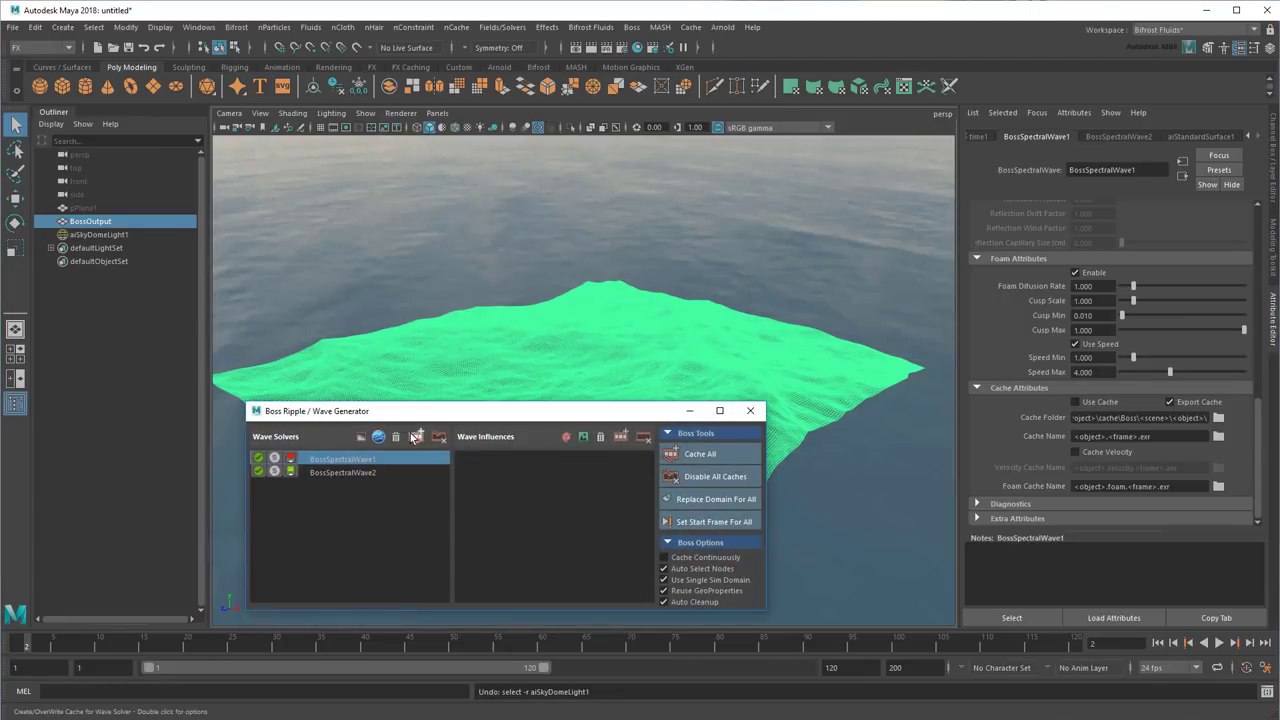
pyautogui.click(415, 438)
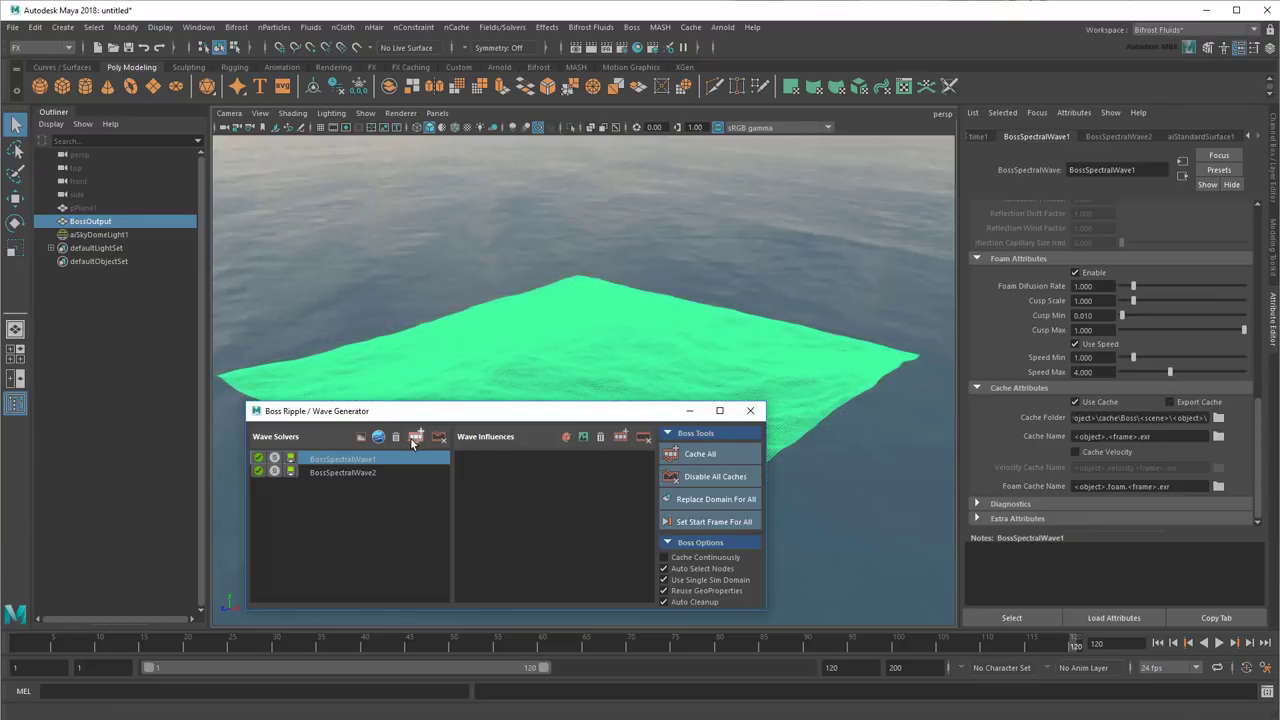
pyautogui.click(691, 412)
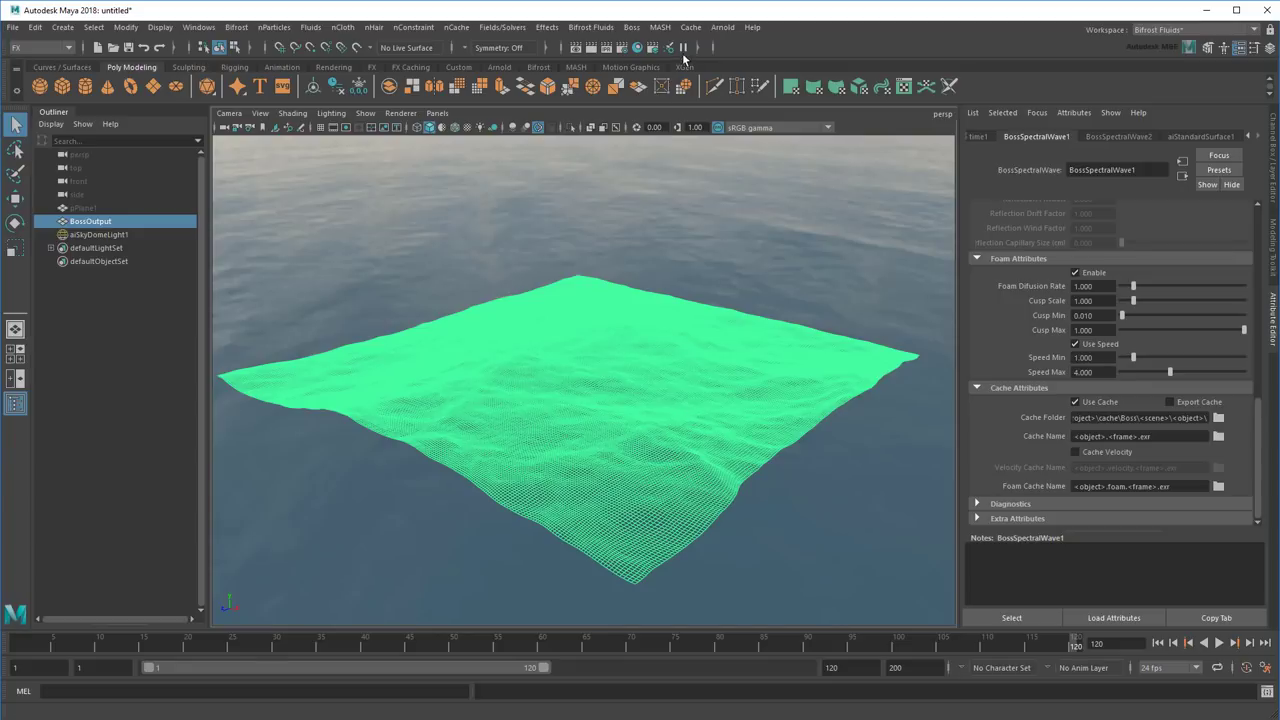
# Step: Set render output naming to name.#.ext with Start frame 2 and End frame 120
pyautogui.click(623, 48)
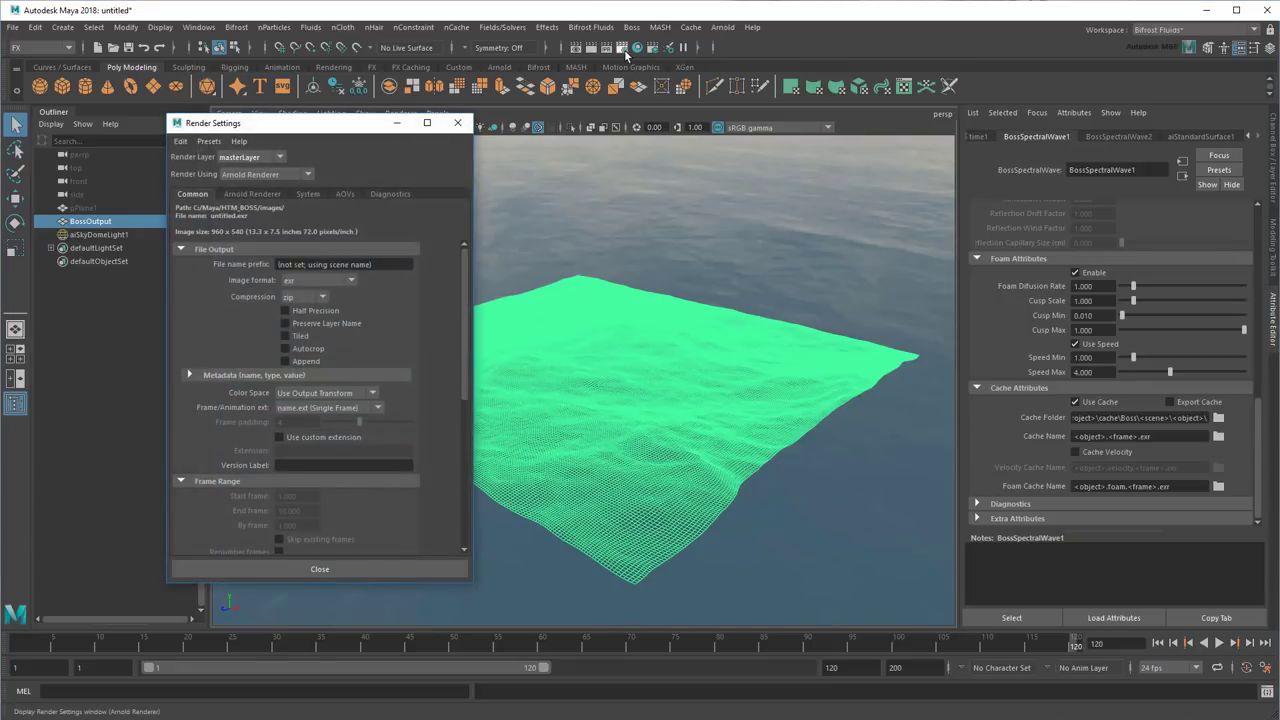
pyautogui.click(338, 408)
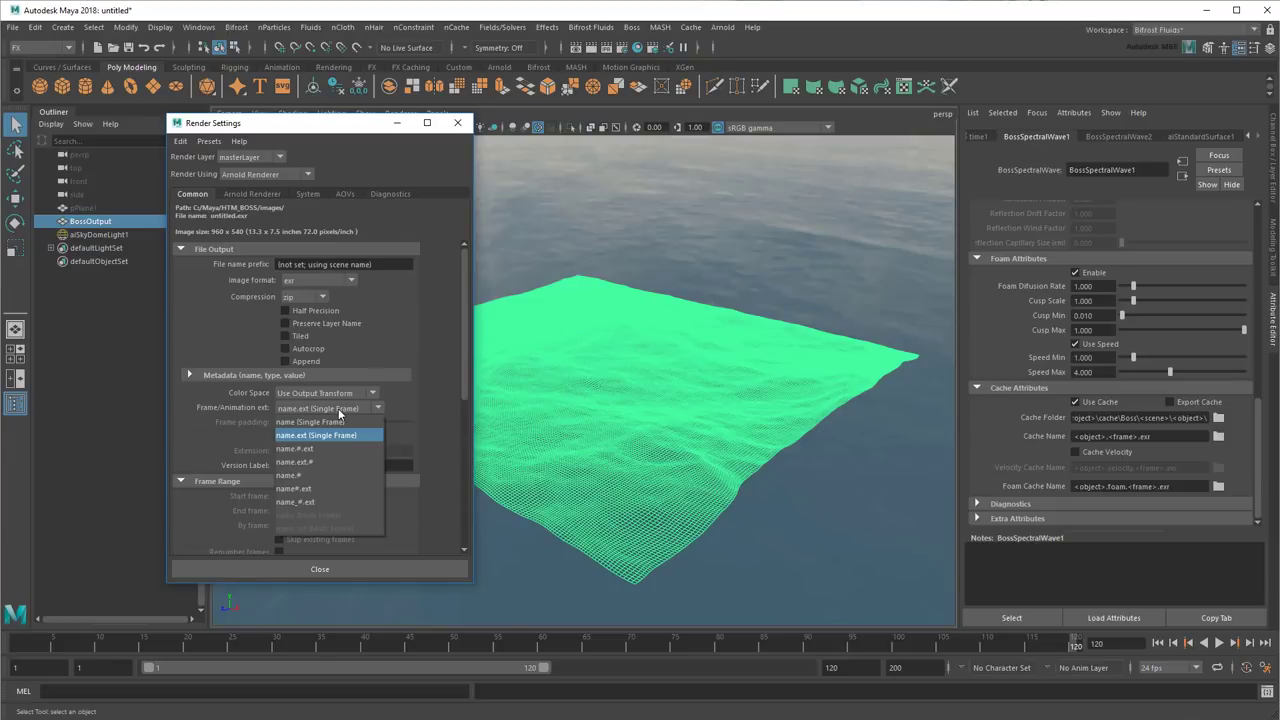
pyautogui.click(343, 448)
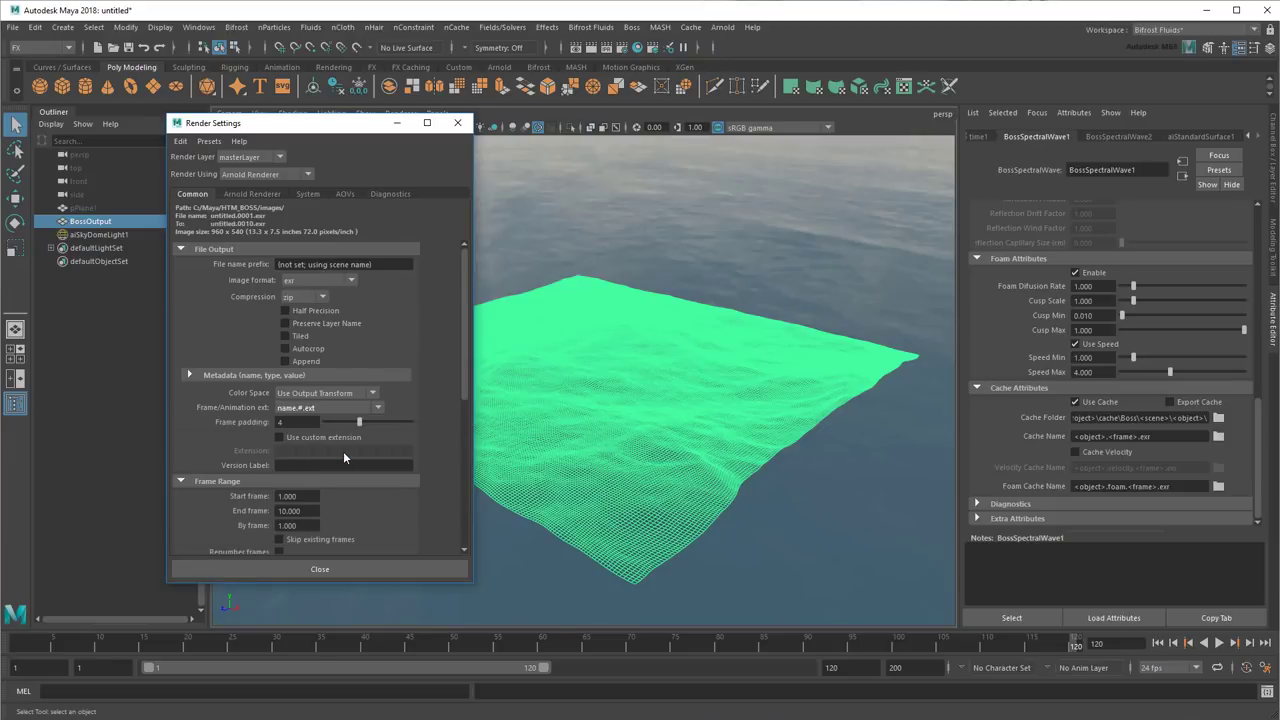
pyautogui.click(297, 496)
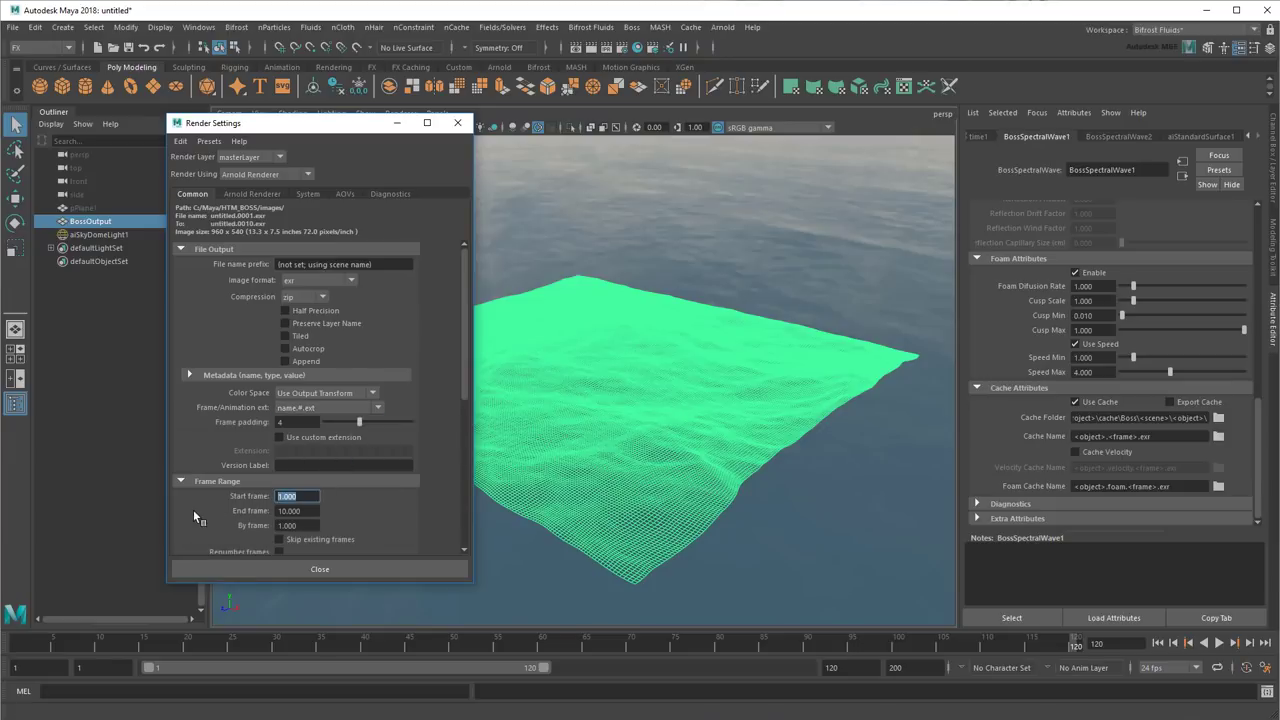
pyautogui.write('2')
pyautogui.press('Tab')
pyautogui.write('120')
pyautogui.press('Return')
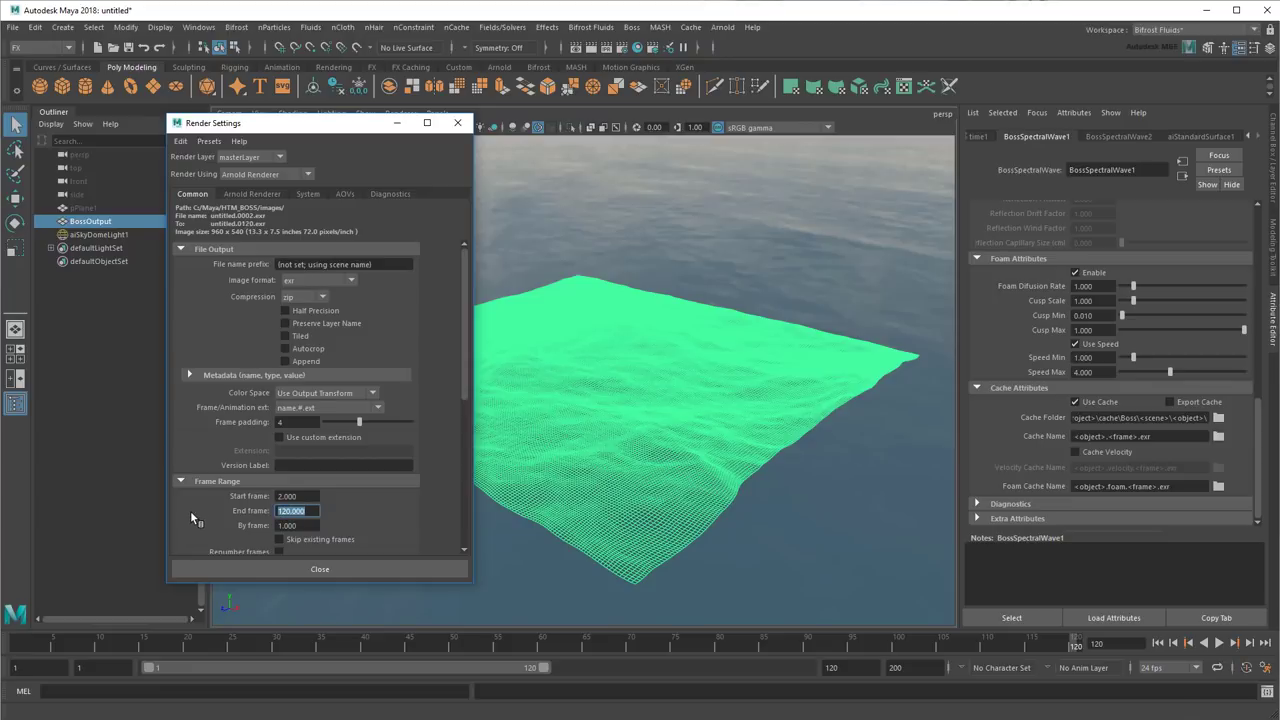
pyautogui.click(282, 567)
# Step: Switch to the Rendering menu set and open its Render menu
pyautogui.click(52, 47)
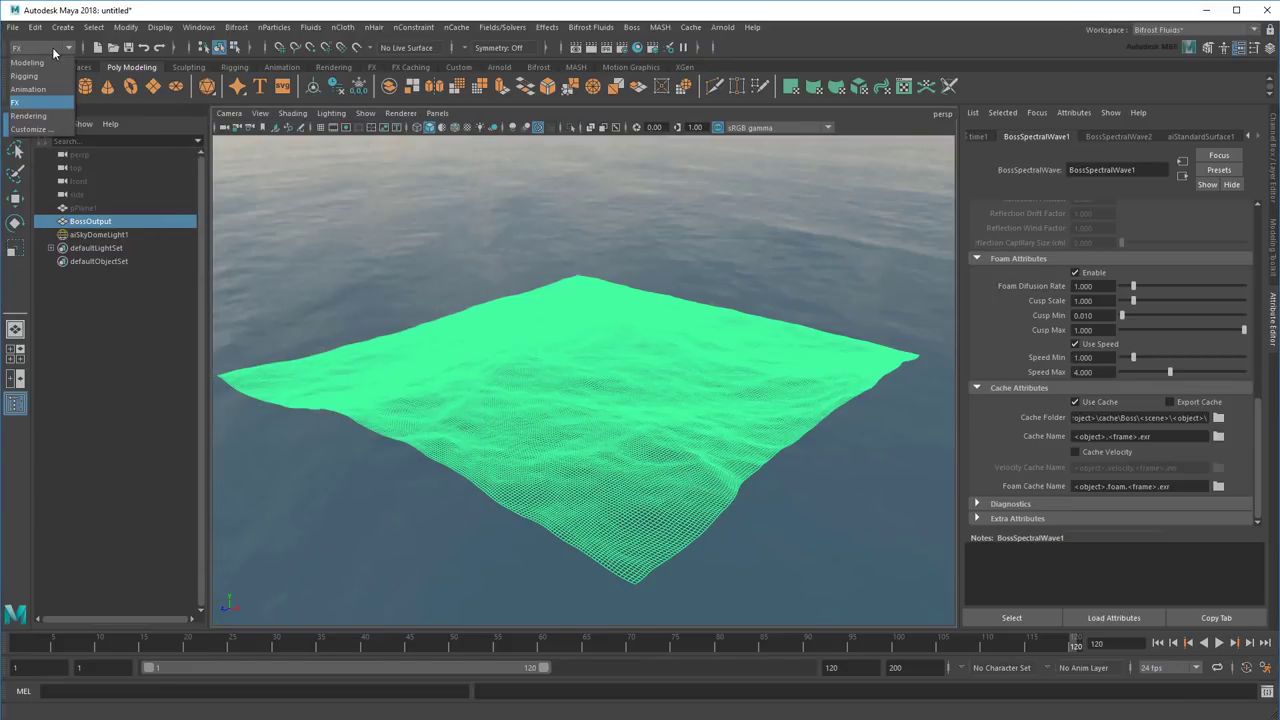
pyautogui.click(64, 118)
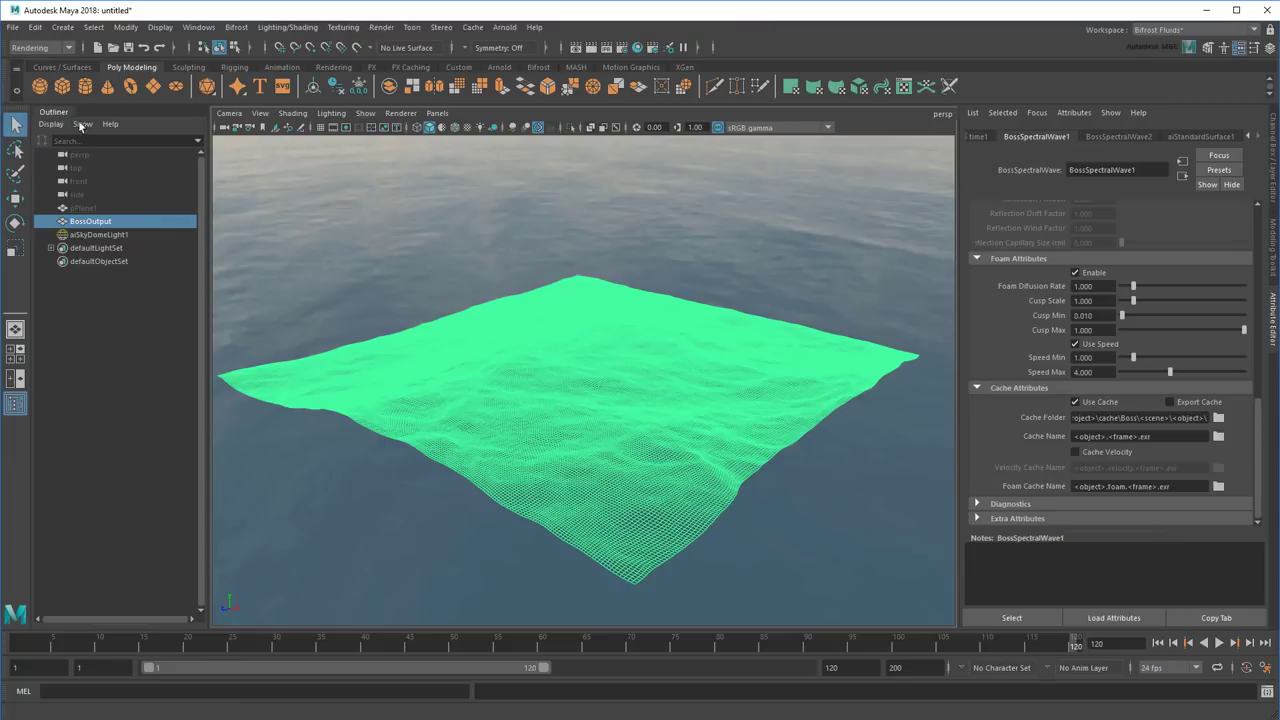
pyautogui.click(380, 27)
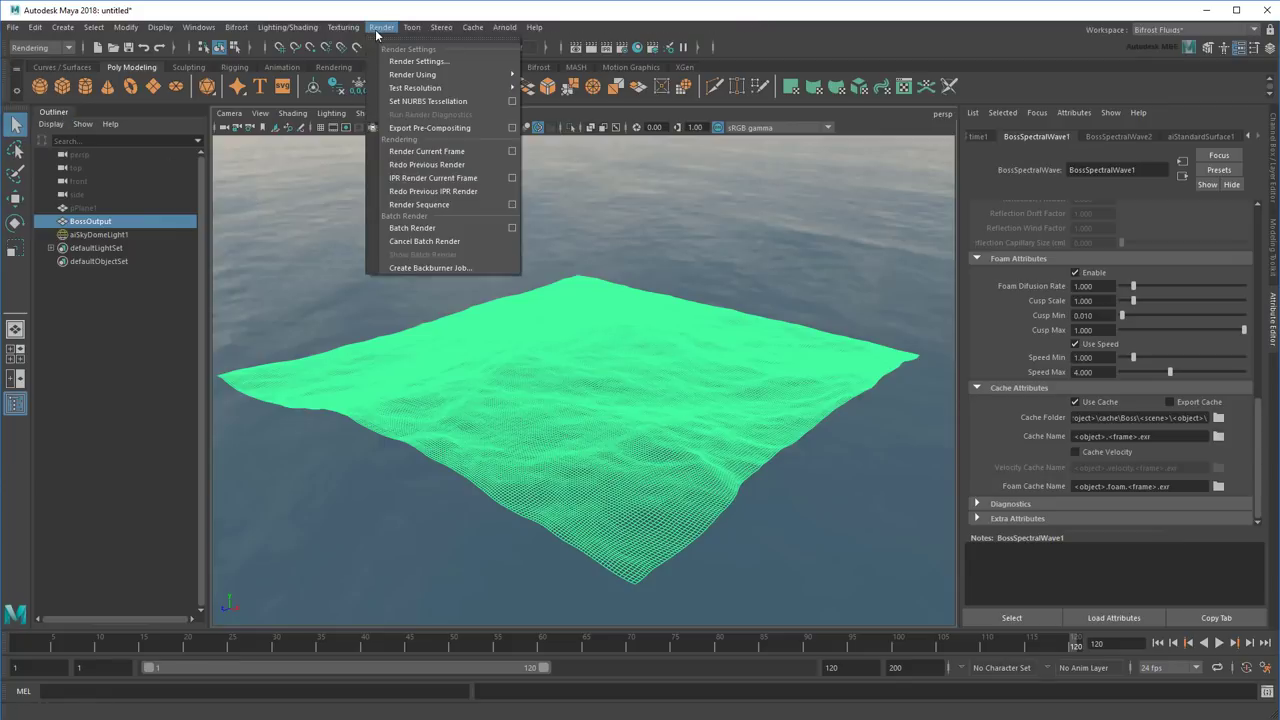